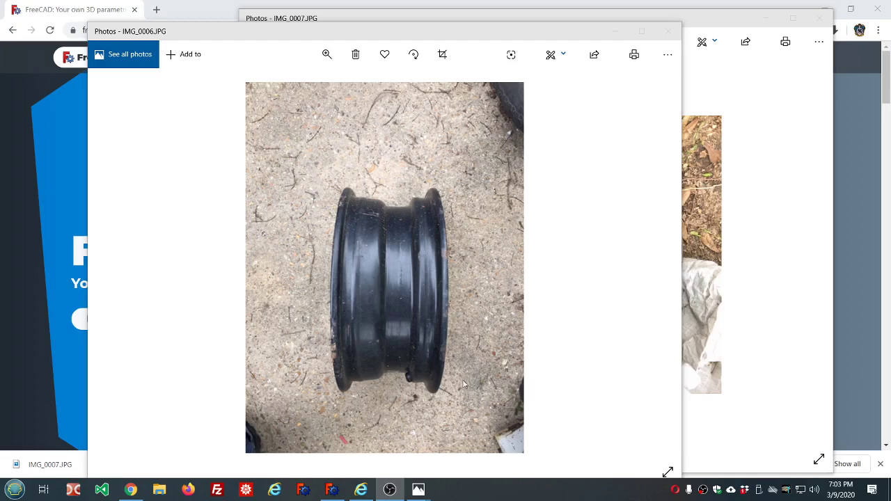
Bring the front-view and then the side-view wheel photos to the front for reference
mouse_move(420, 493)
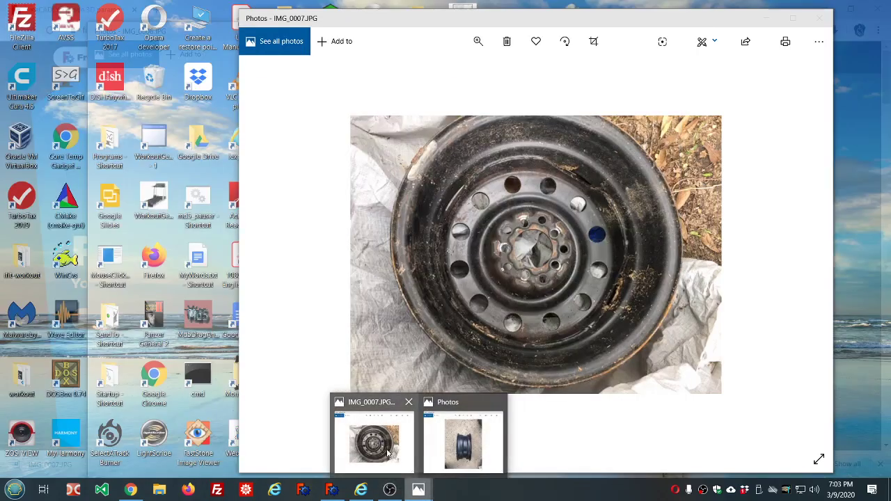
left_click(388, 454)
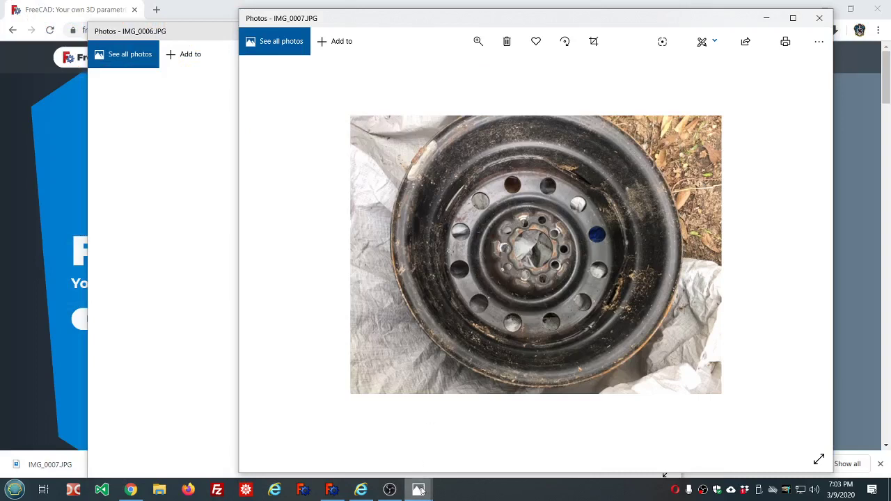
mouse_move(419, 491)
left_click(461, 446)
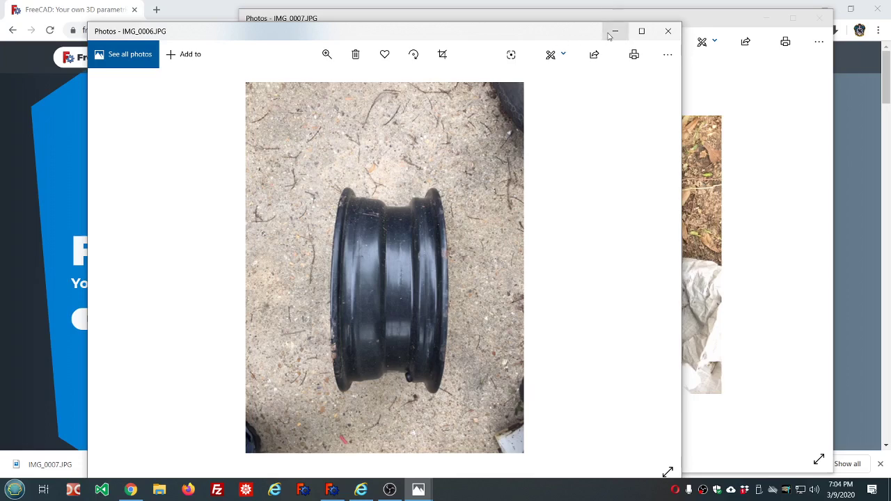
In FreeCAD, create a new empty document and check the version (0.19, revision 19758) in About
left_click(333, 489)
left_click(318, 167)
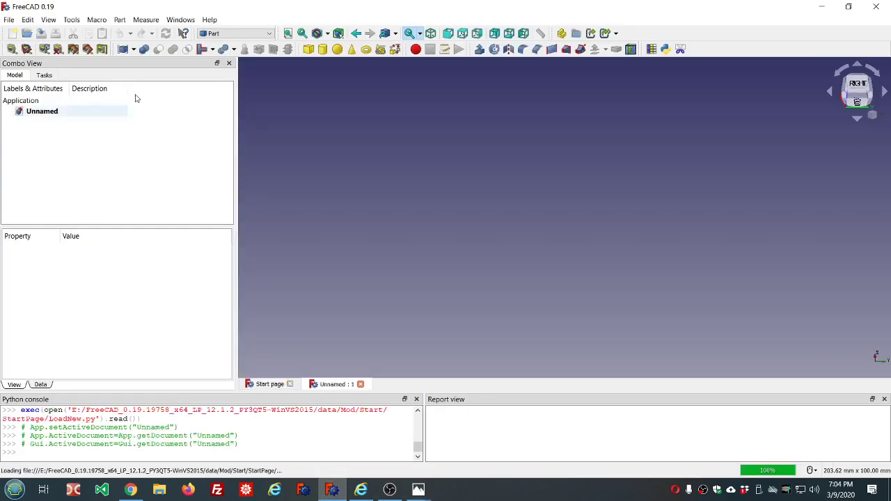
left_click(210, 20)
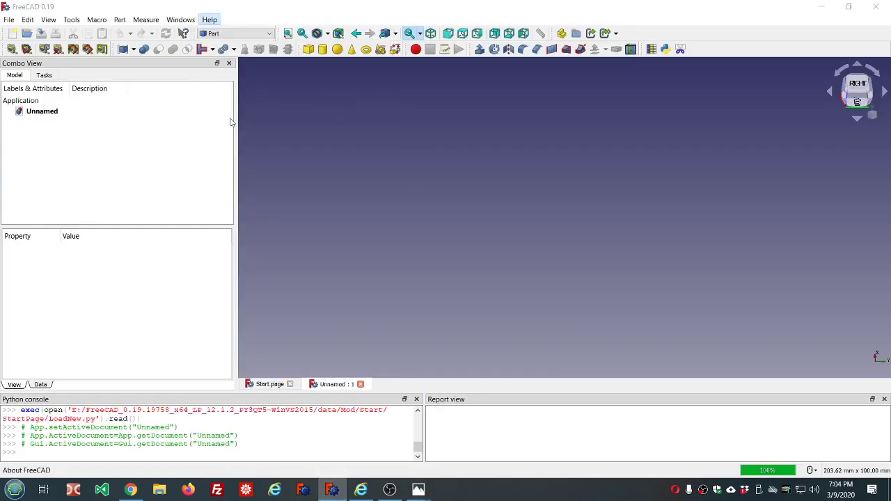
left_click(229, 116)
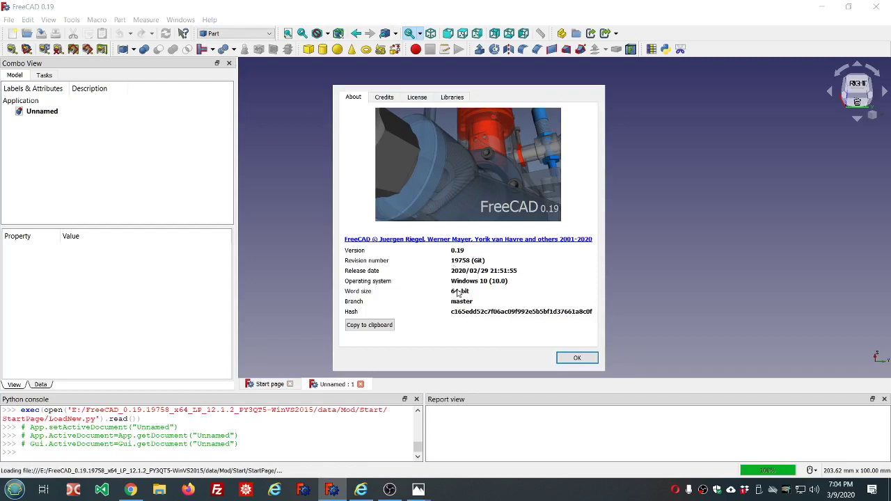
left_click(572, 358)
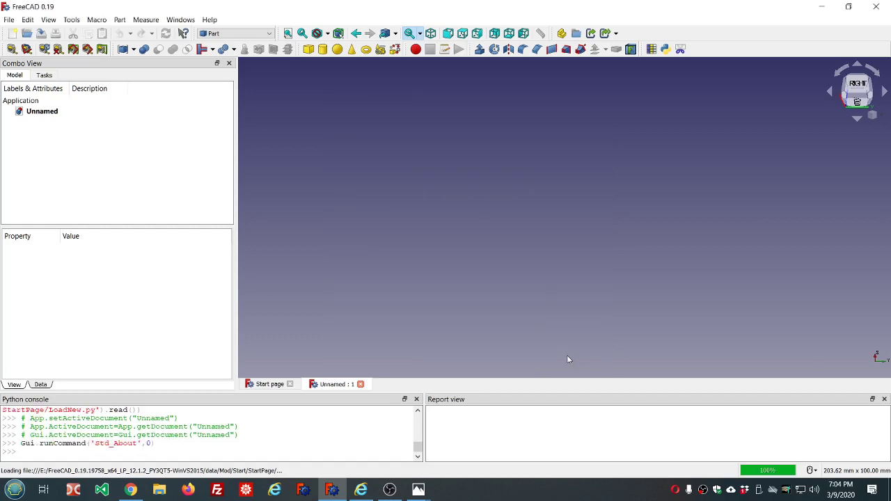
Switch to the Image workbench and browse the Tools, Macro and Windows menus
left_click(268, 34)
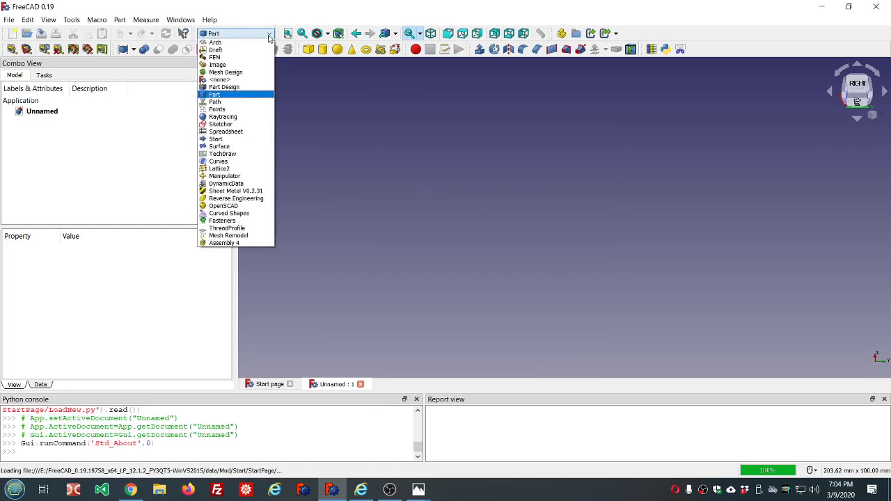
left_click(236, 64)
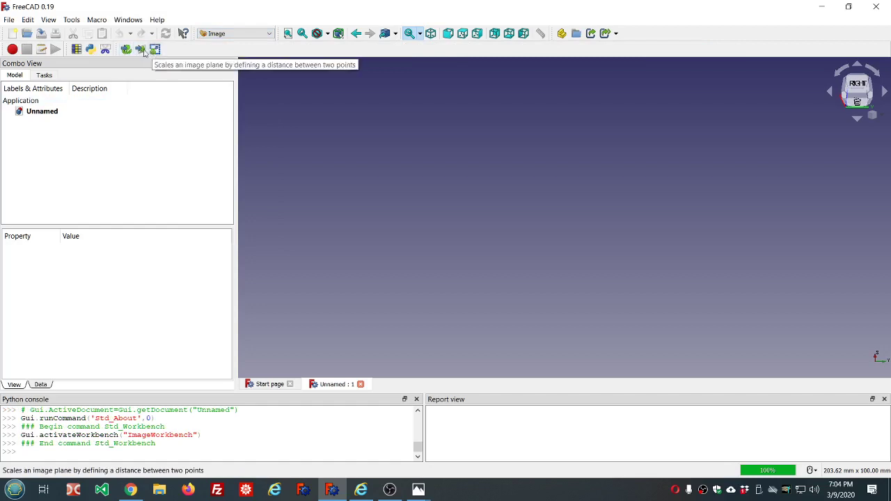
left_click(76, 25)
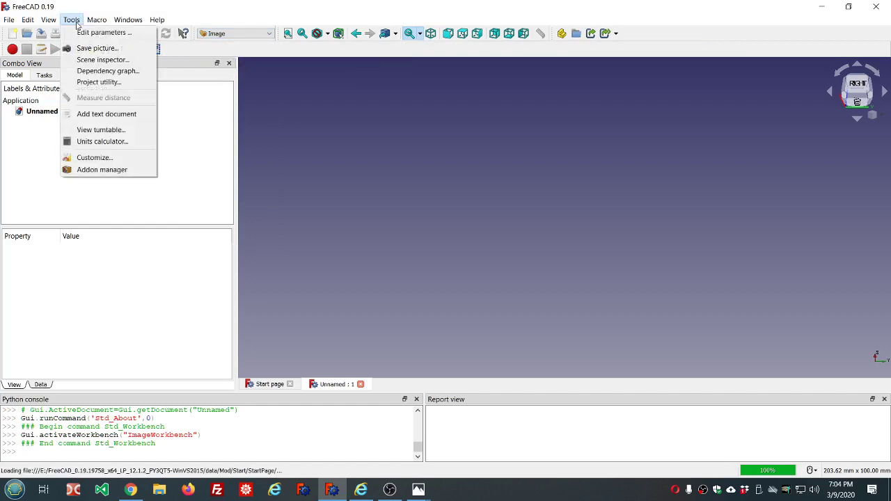
left_click(72, 20)
left_click(97, 19)
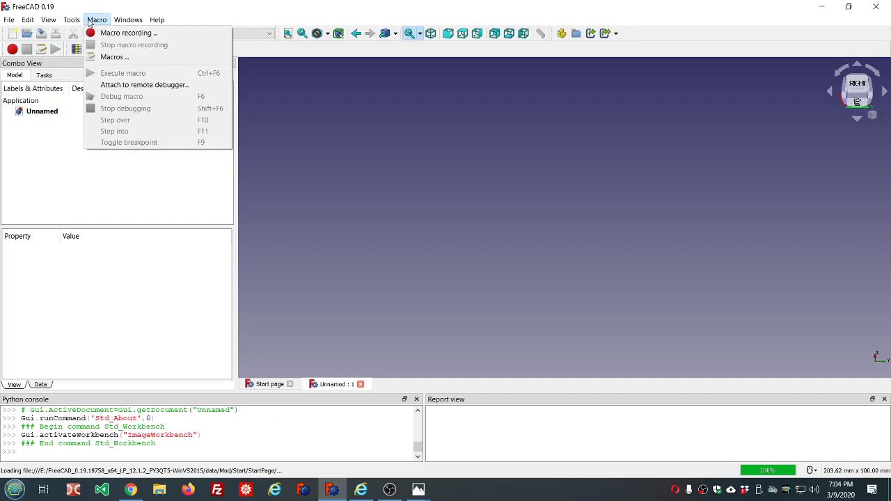
left_click(125, 20)
left_click(71, 20)
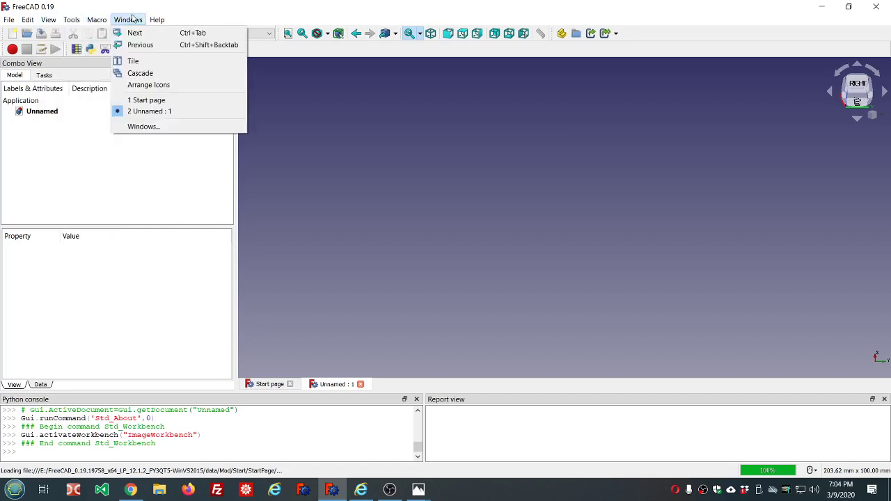
left_click(220, 7)
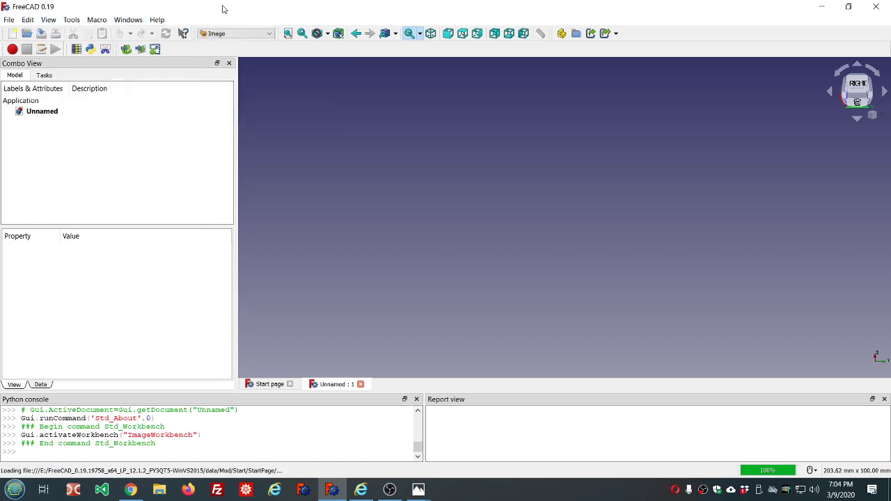
Create a planar image from IMG_0007.JPG on the XY-Plane with a -1 mm offset
left_click(140, 52)
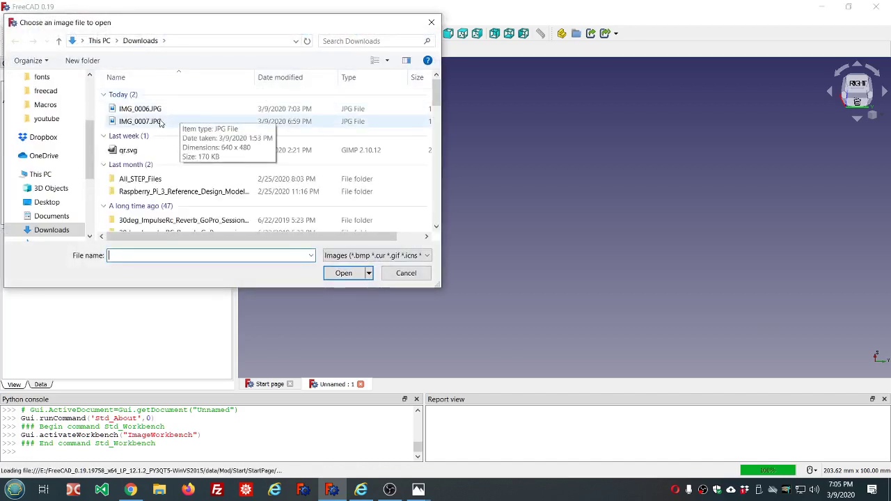
left_click(160, 122)
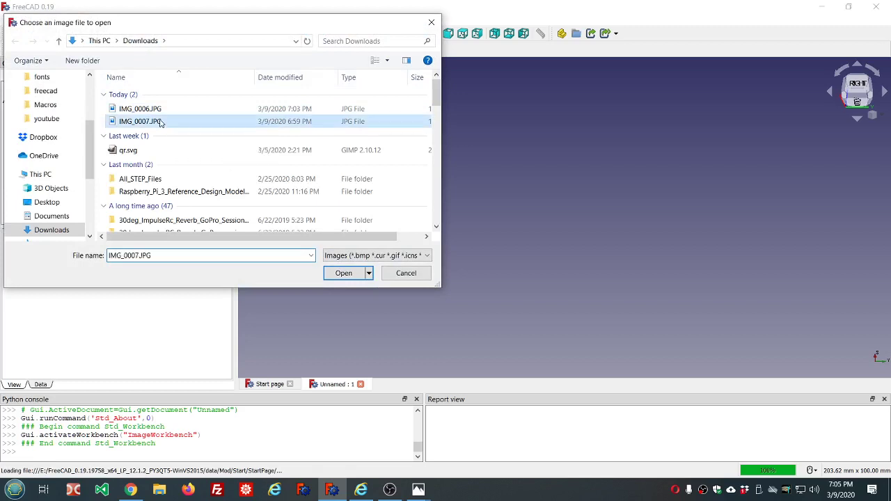
left_click(344, 277)
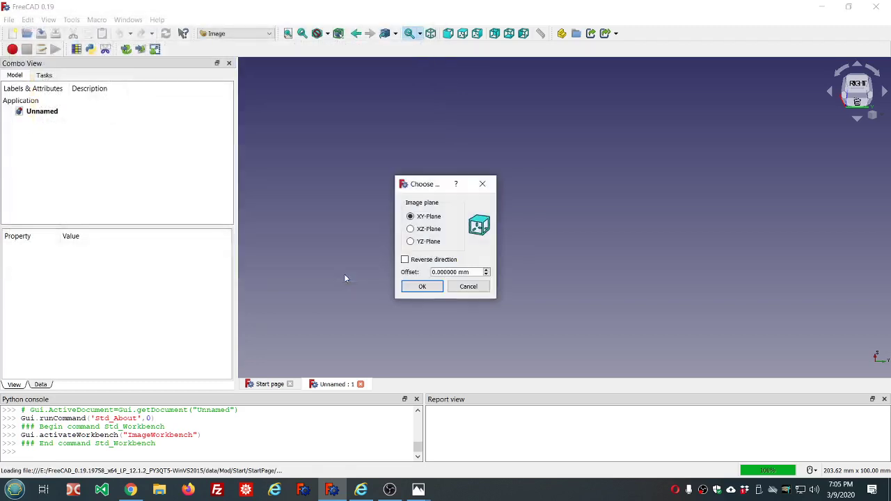
left_click(486, 275)
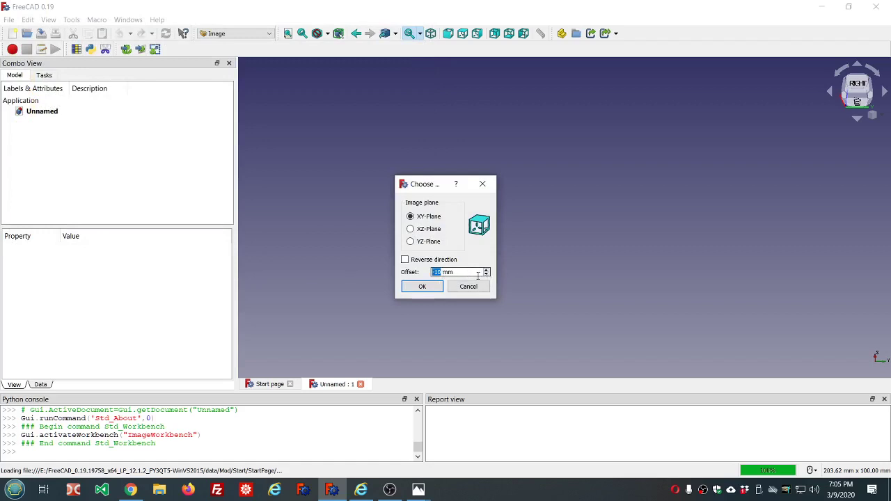
key("BackSpace")
type("-1")
left_click(422, 287)
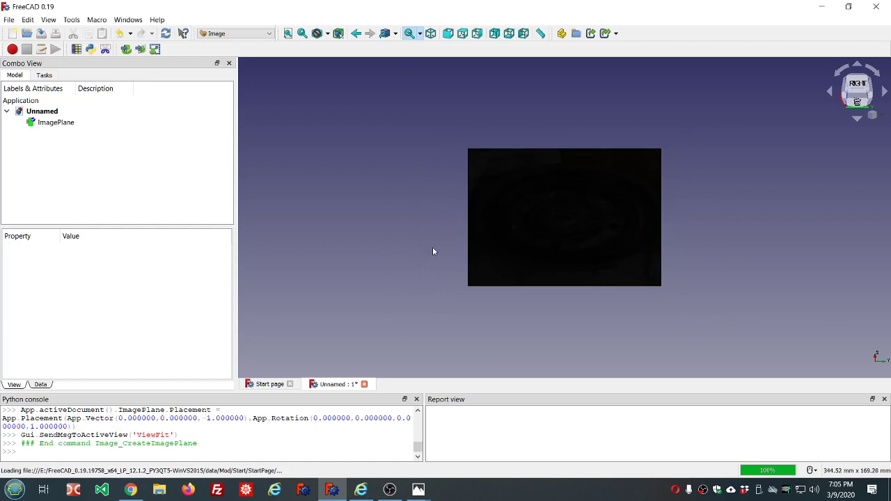
View the image plane from the top, then delete the ImagePlane object
scroll(764, 237, "up", 2)
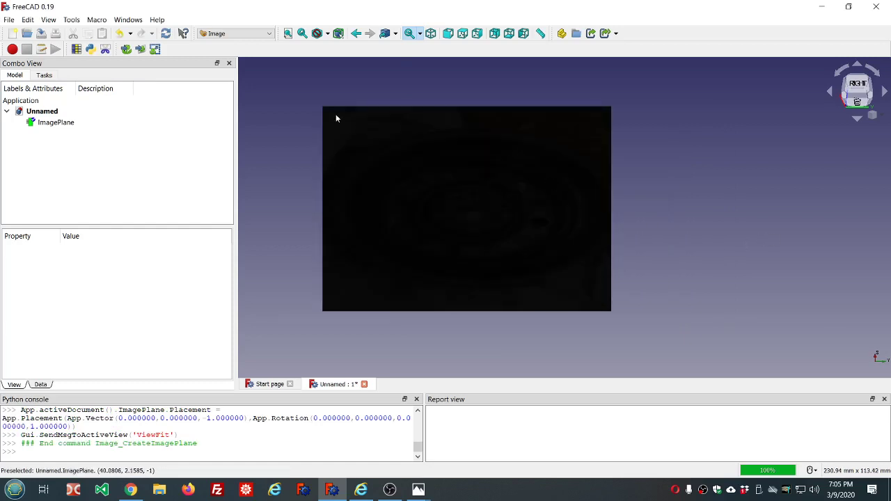
left_click(461, 36)
scroll(451, 137, "down", 3)
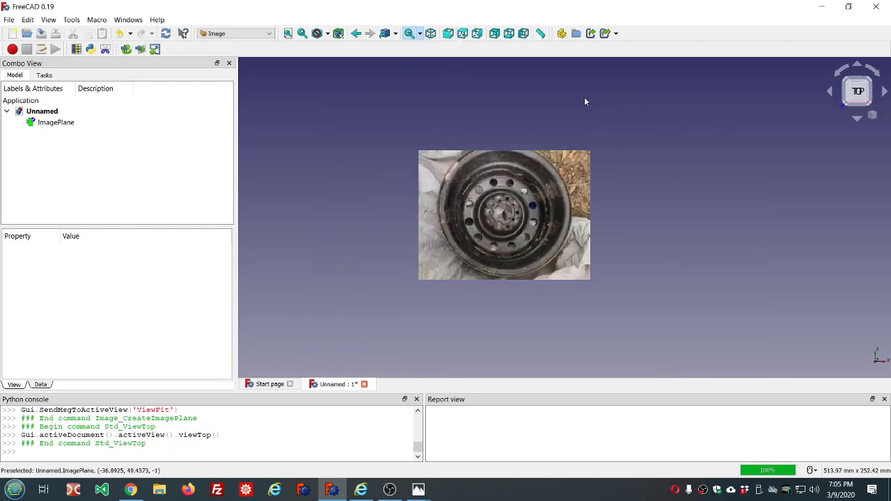
left_click(61, 124)
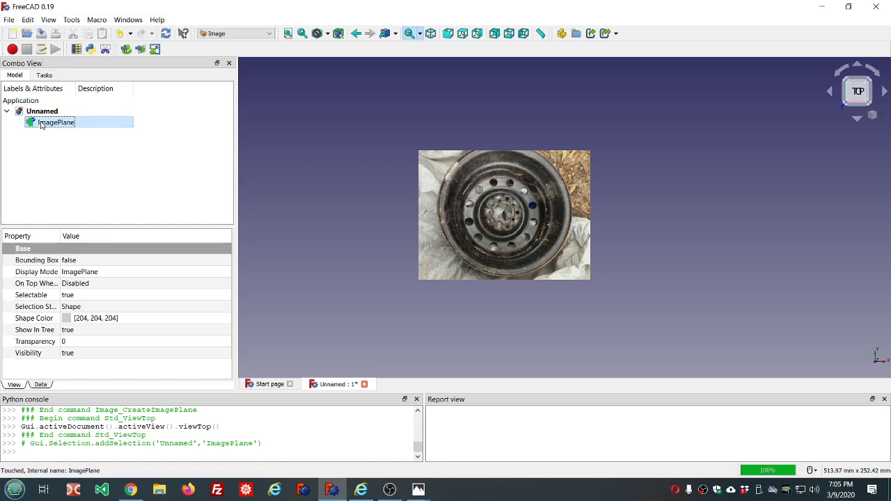
key("Delete")
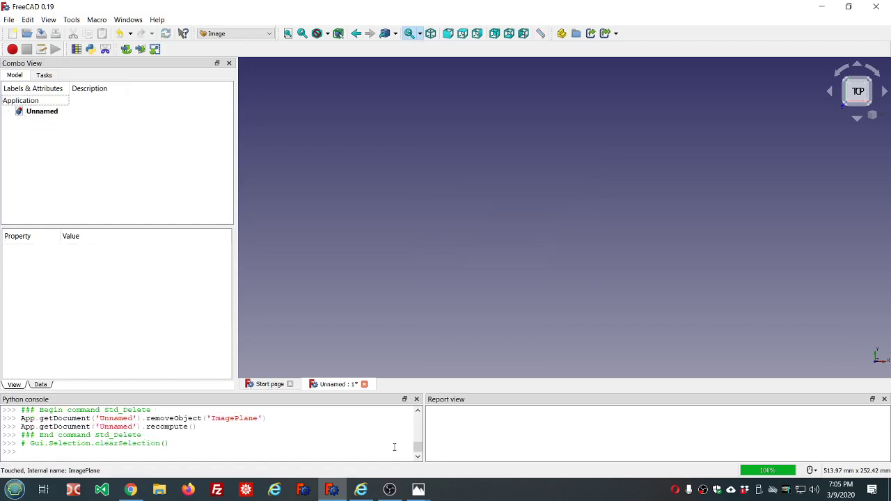
mouse_move(419, 489)
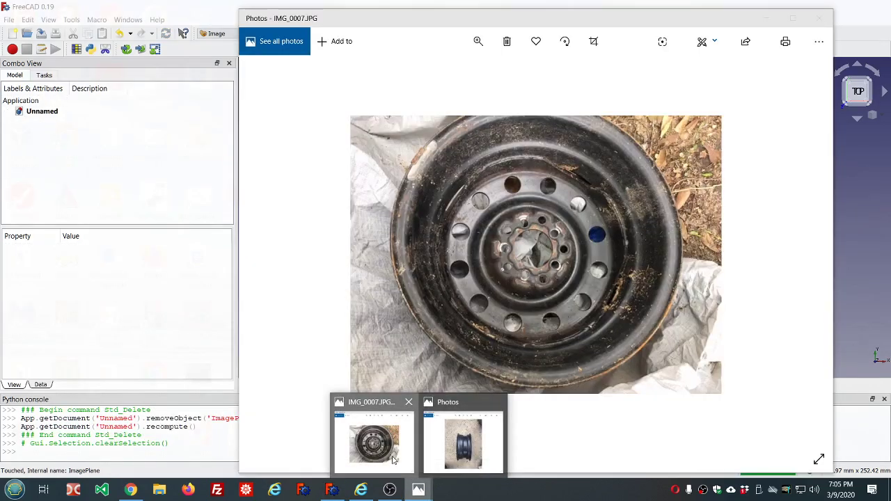
left_click(394, 459)
mouse_move(419, 489)
left_click(458, 452)
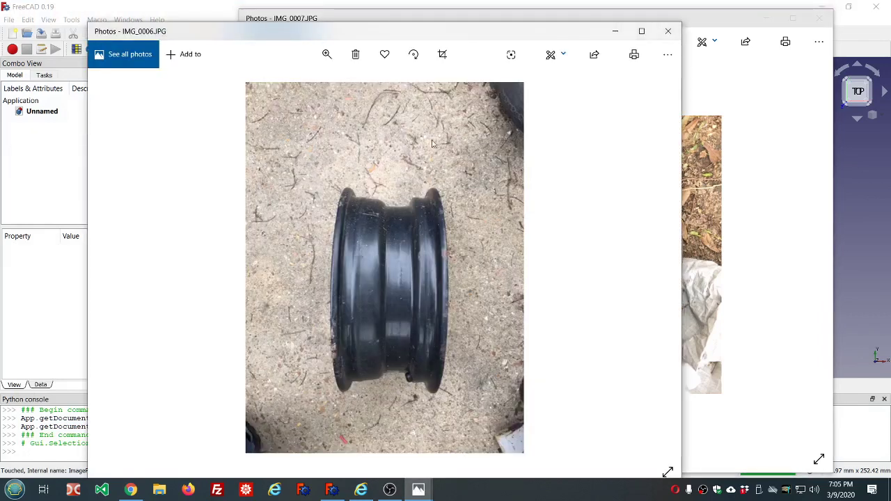
left_click(343, 490)
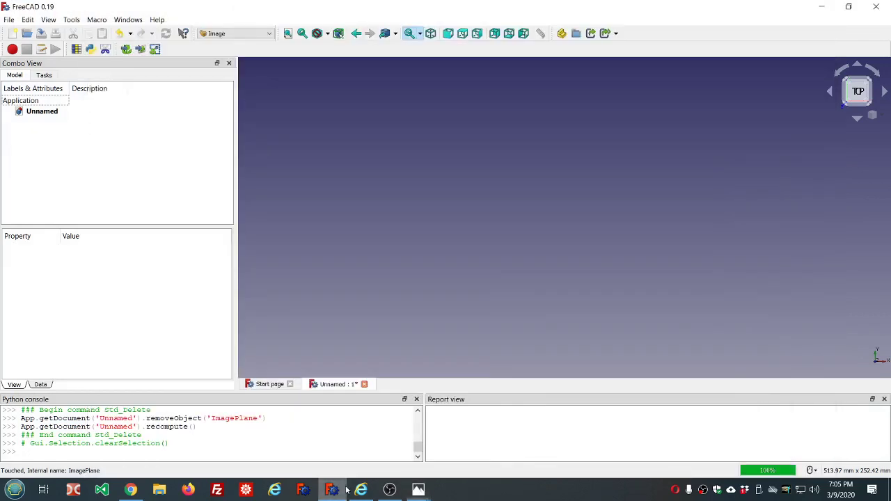
Create a planar image from IMG_0006.JPG on the XY-Plane with offset -10
left_click(139, 50)
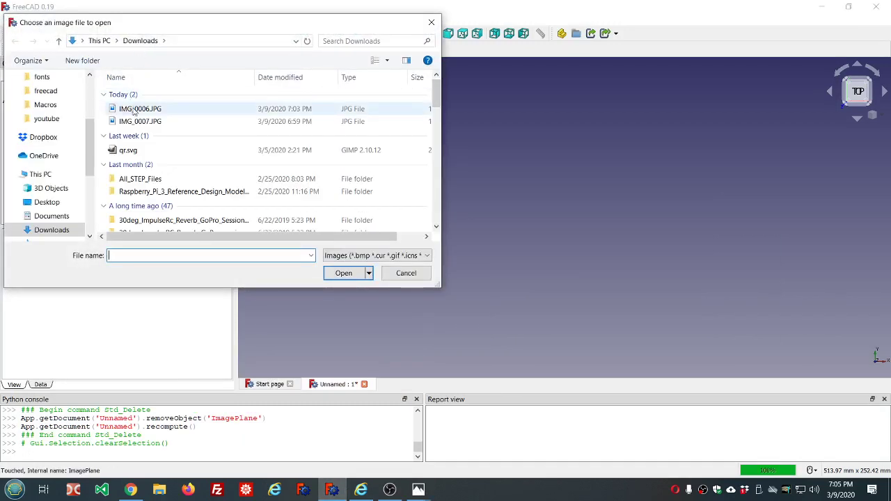
left_click(136, 110)
left_click(345, 274)
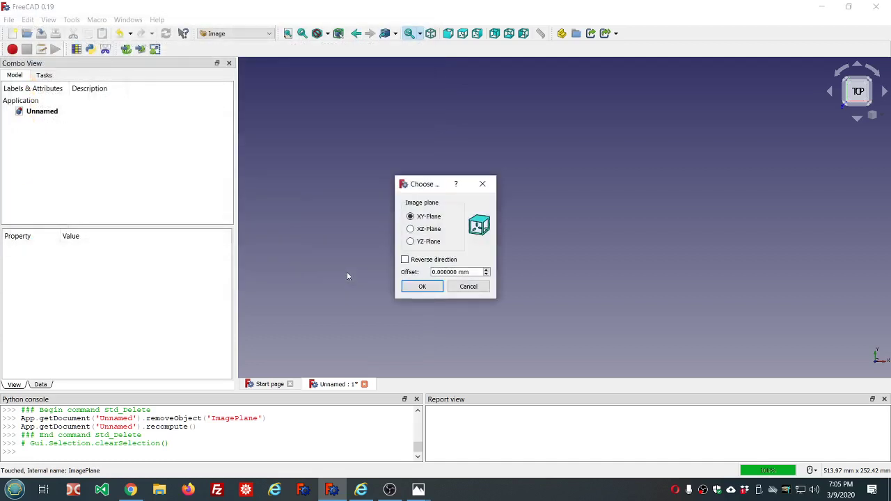
double_click(458, 273)
type("-10")
left_click(422, 286)
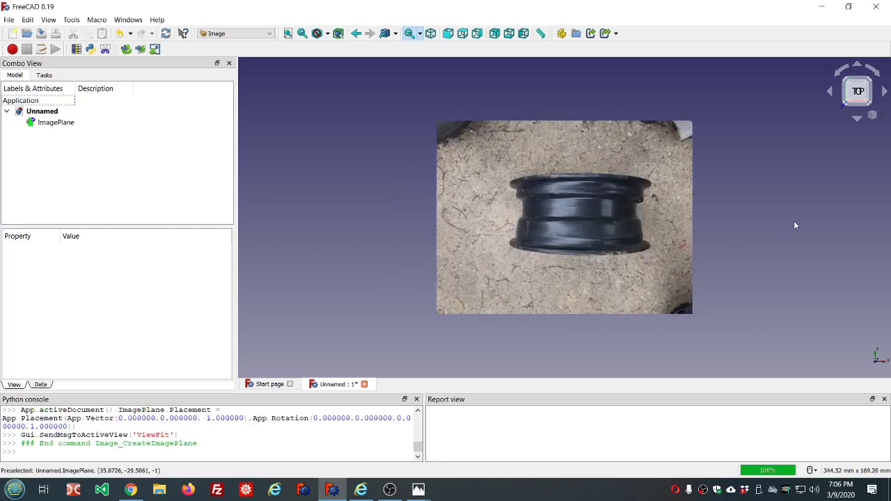
scroll(795, 226, "up", 2)
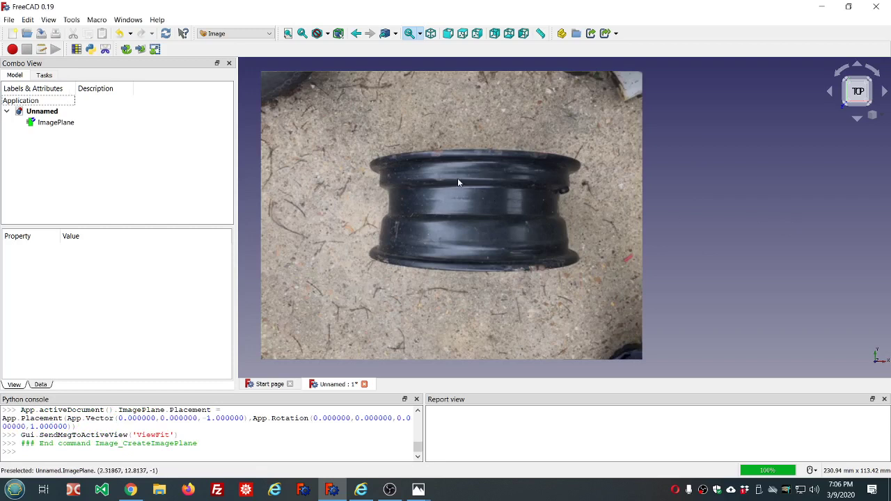
Set the ImagePlane's placement Angle property to 90° in its Data properties
left_click(65, 126)
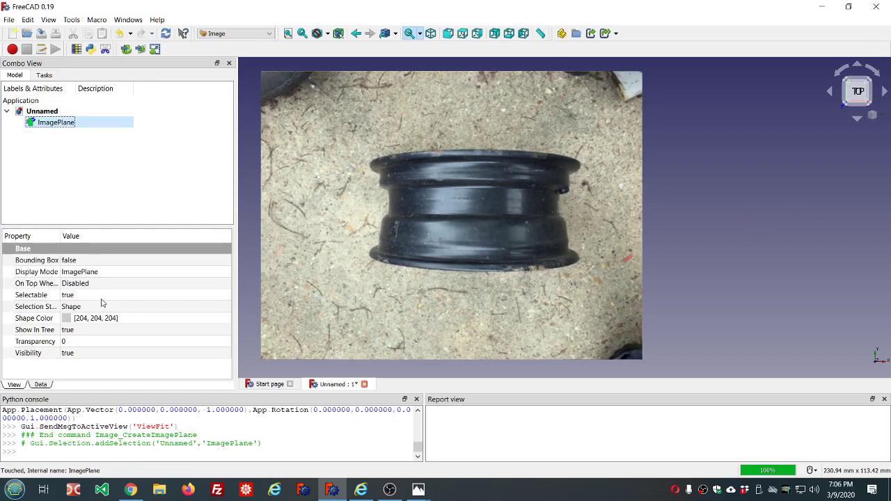
left_click(40, 386)
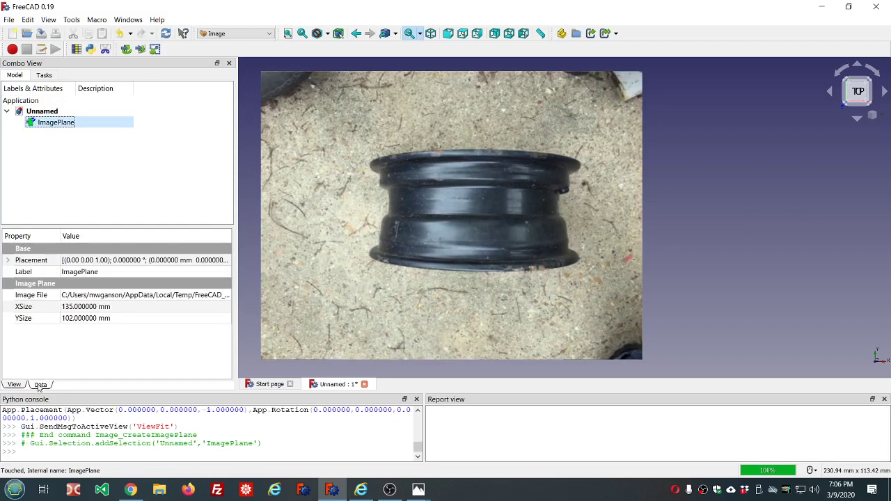
left_click(8, 260)
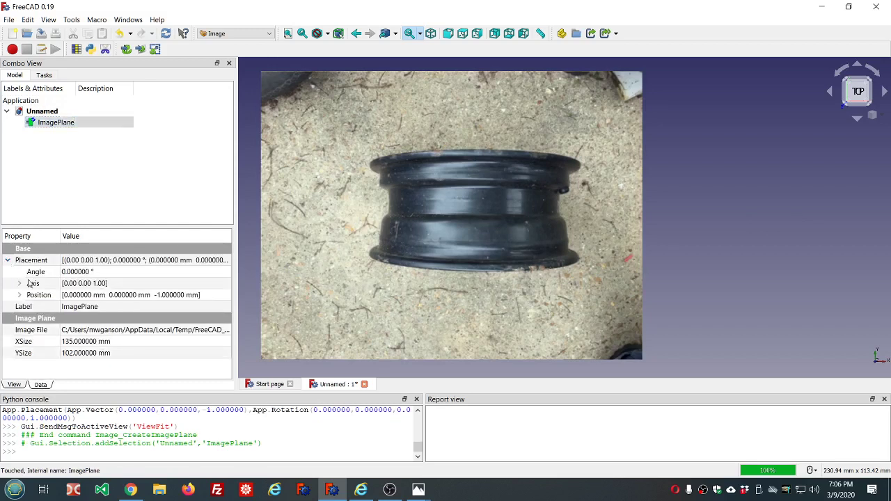
left_click(105, 273)
scroll(106, 273, "up", 3)
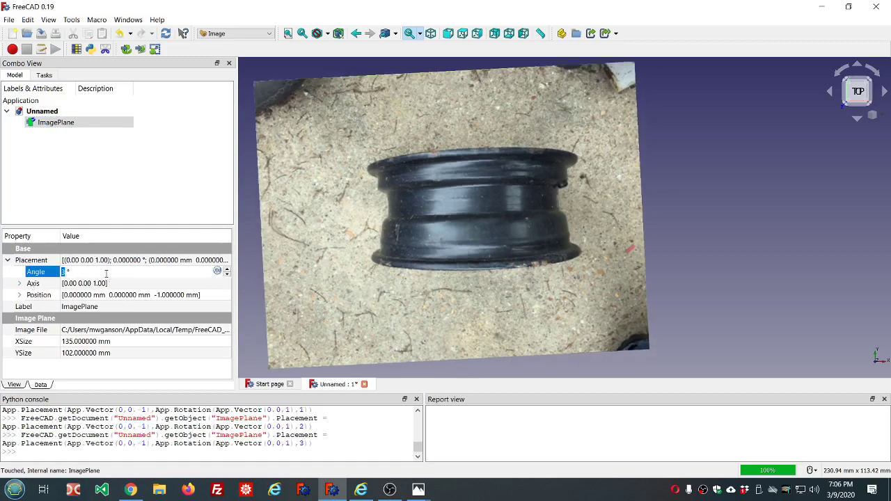
scroll(106, 274, "up", 20)
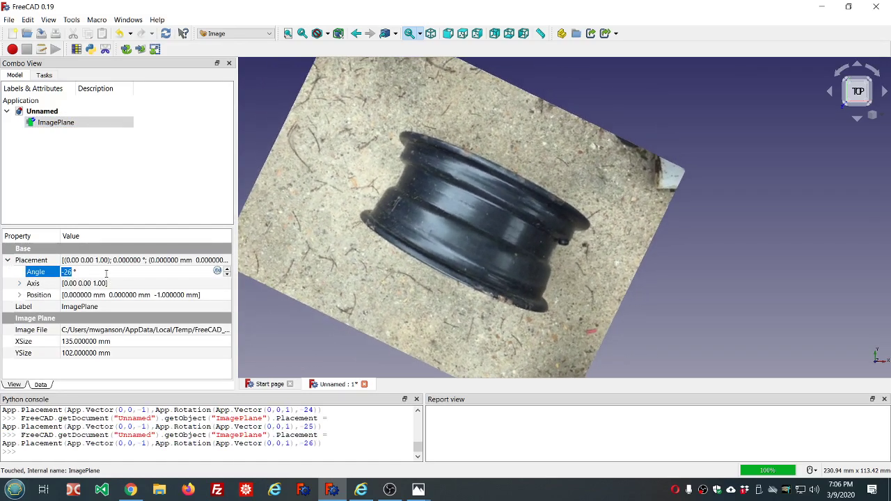
type("90")
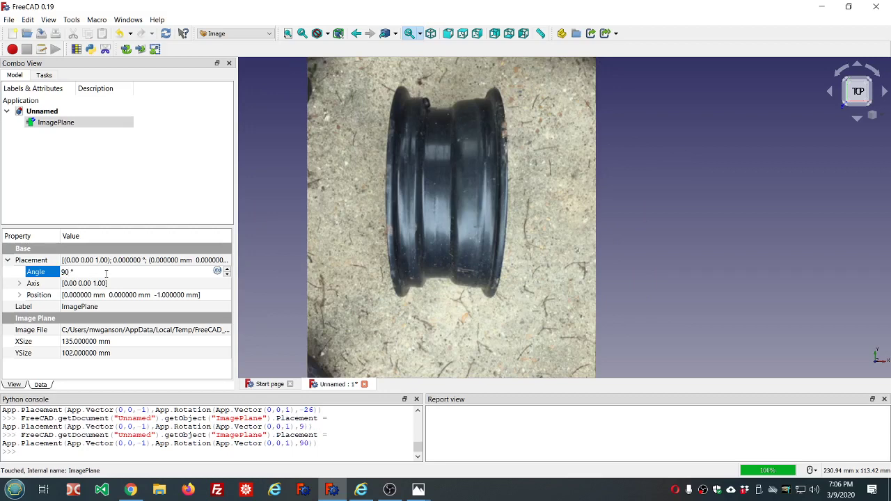
left_click(119, 193)
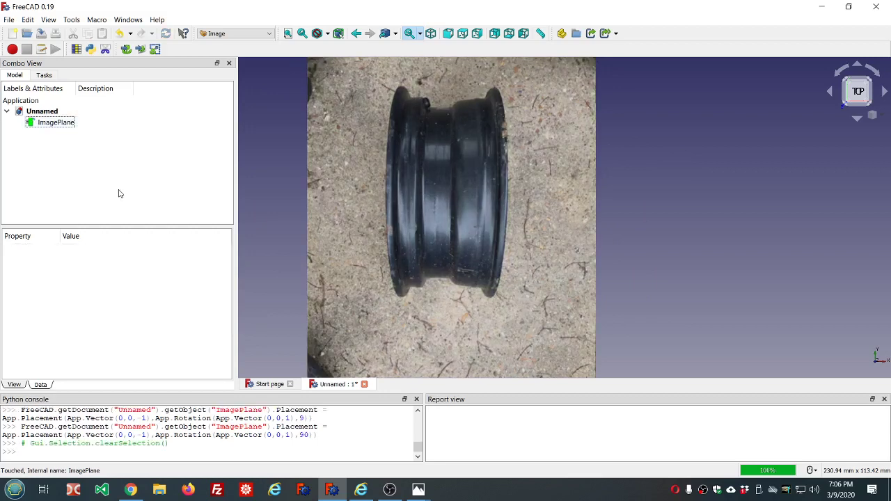
scroll(452, 109, "down", 2)
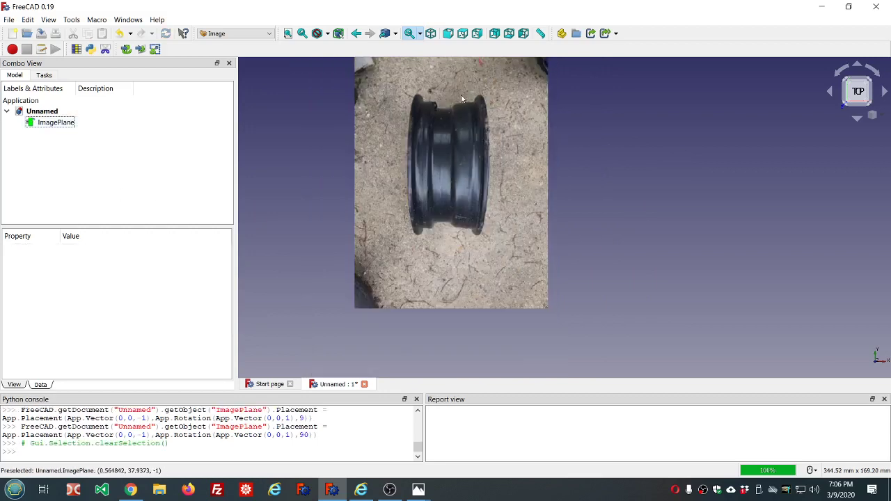
scroll(461, 87, "up", 2)
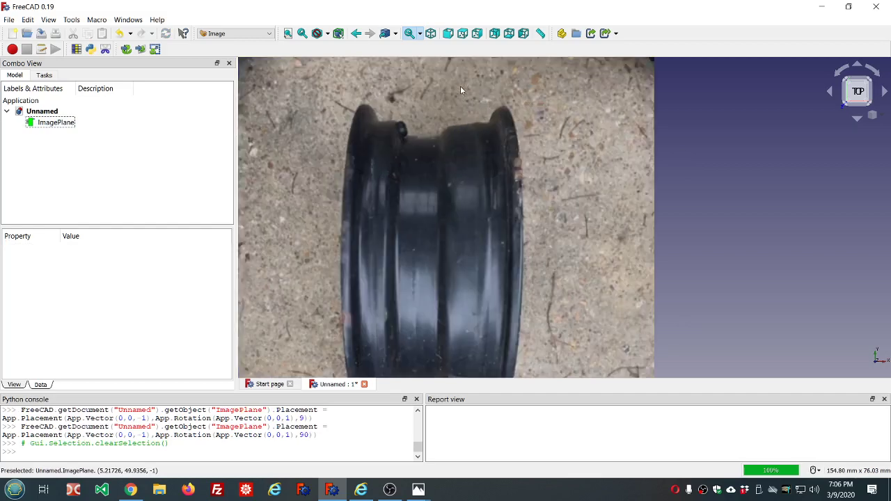
scroll(463, 110, "down", 1)
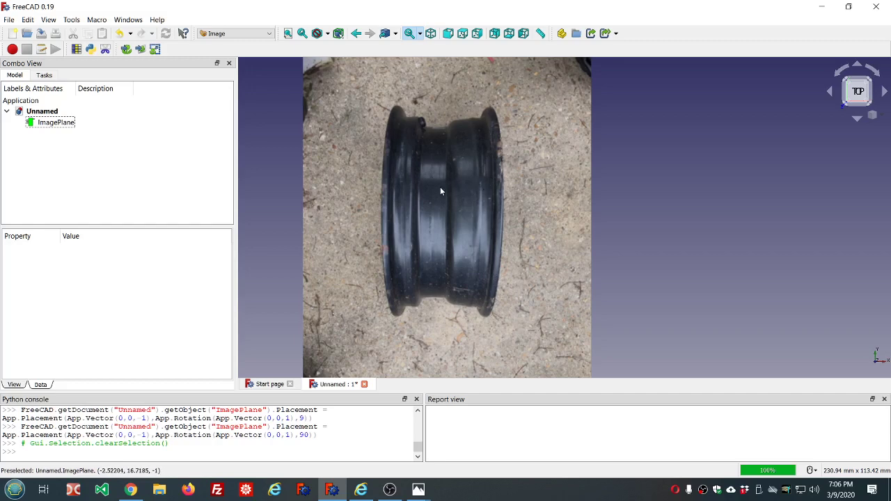
scroll(440, 187, "down", 2)
scroll(442, 153, "up", 2)
scroll(438, 155, "up", 2)
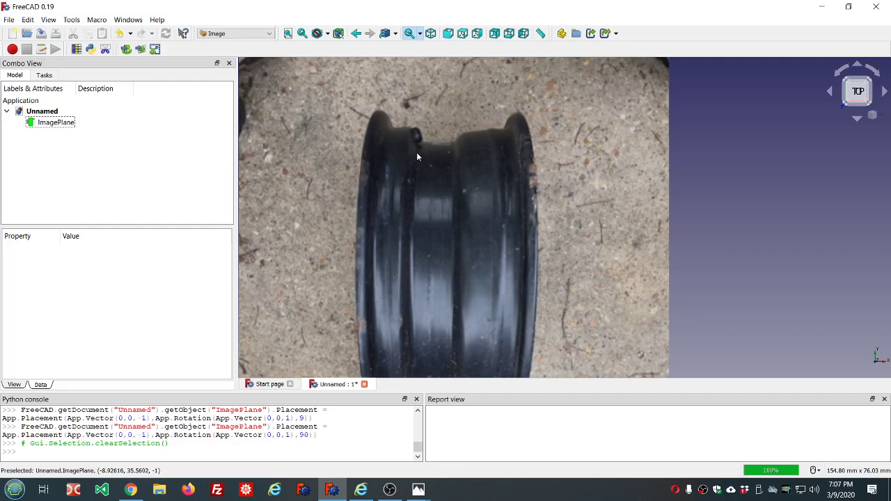
scroll(417, 157, "down", 4)
scroll(422, 257, "up", 2)
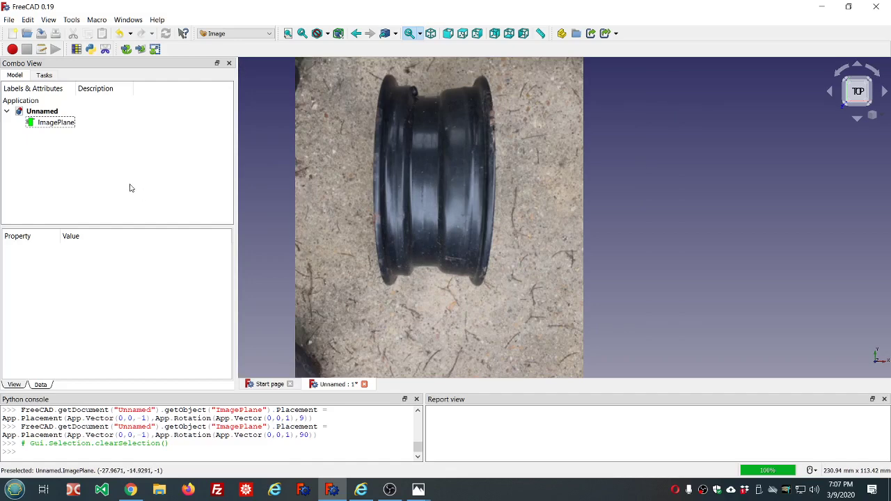
Change the ImagePlane's rotation Angle from 90° to -90°
left_click(54, 122)
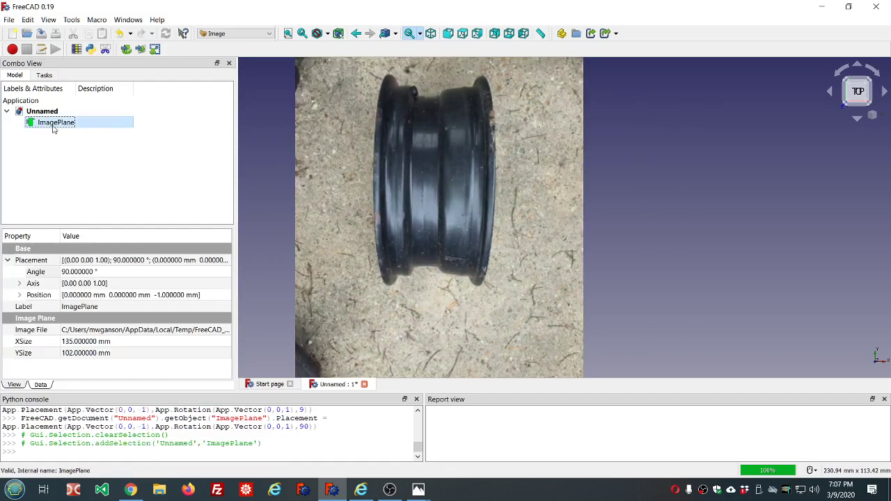
left_click(118, 271)
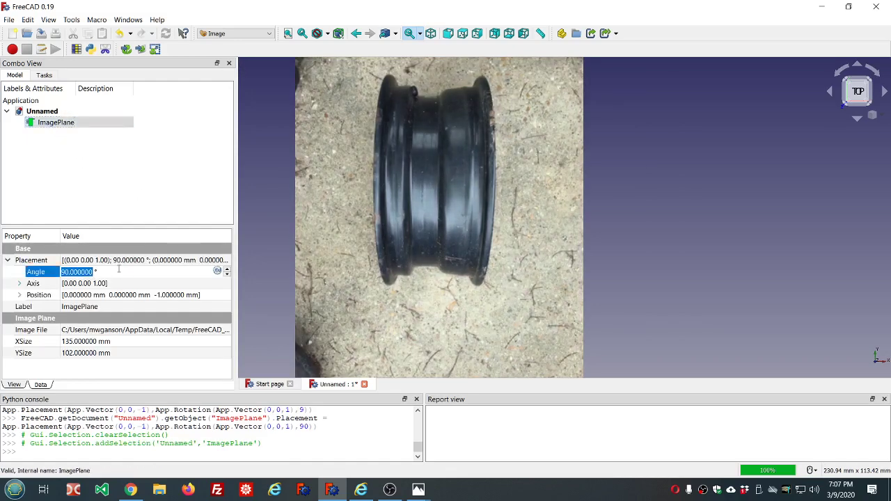
type("-90")
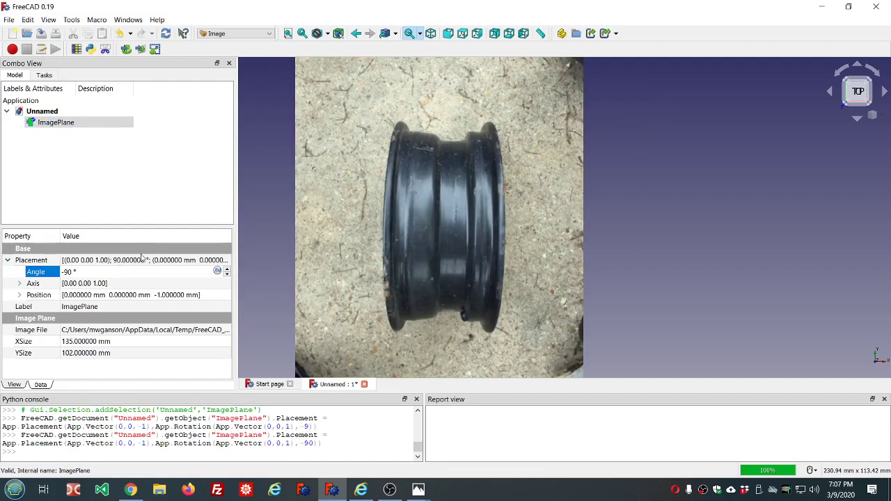
left_click(155, 182)
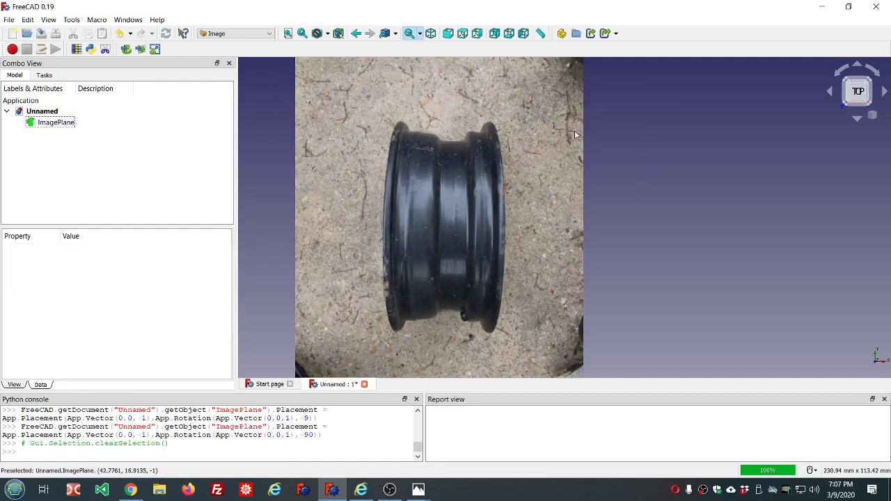
scroll(541, 127, "up", 2)
scroll(498, 143, "down", 2)
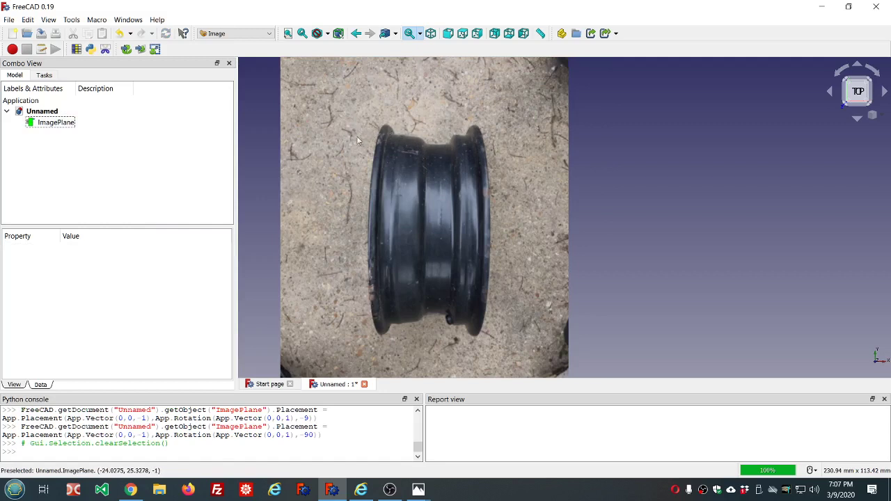
Scale the ImagePlane using a 180 mm distance between the rim's top-left and top-right edges
left_click(155, 49)
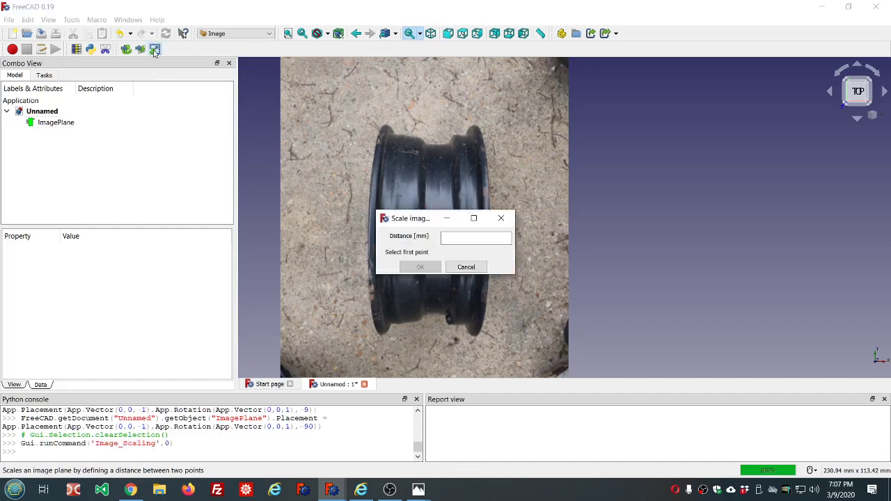
left_click(63, 122)
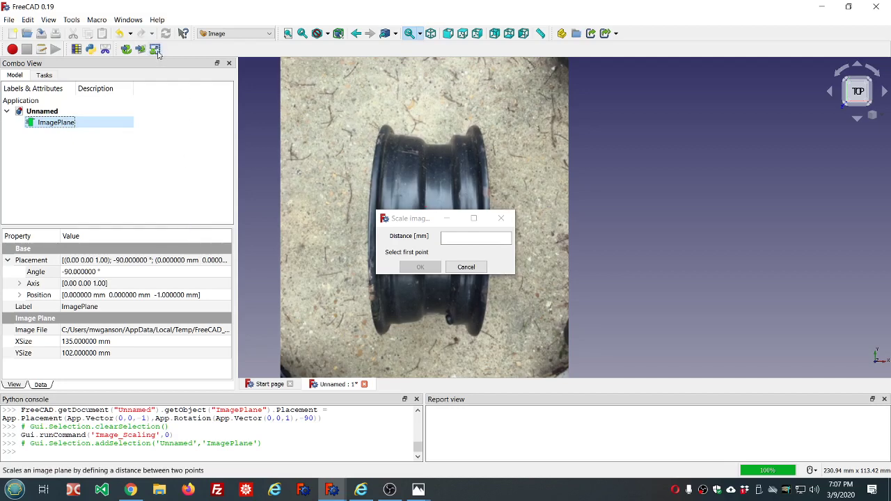
left_click(448, 239)
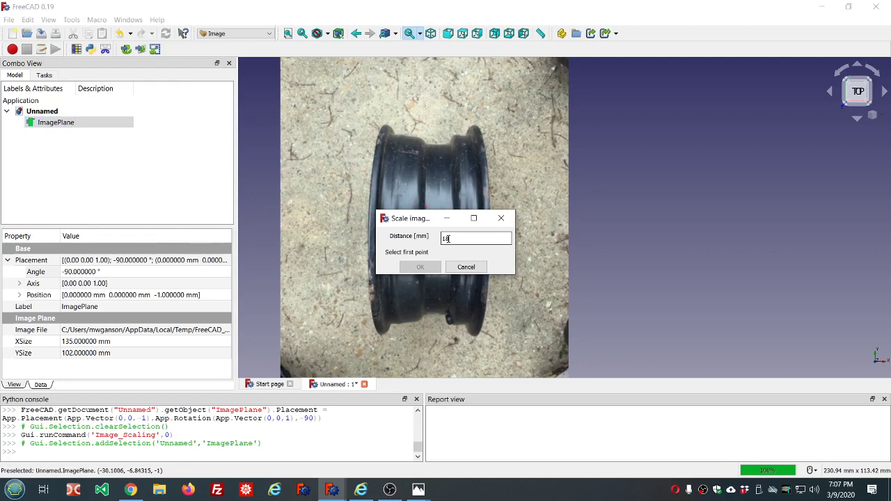
left_click(380, 128)
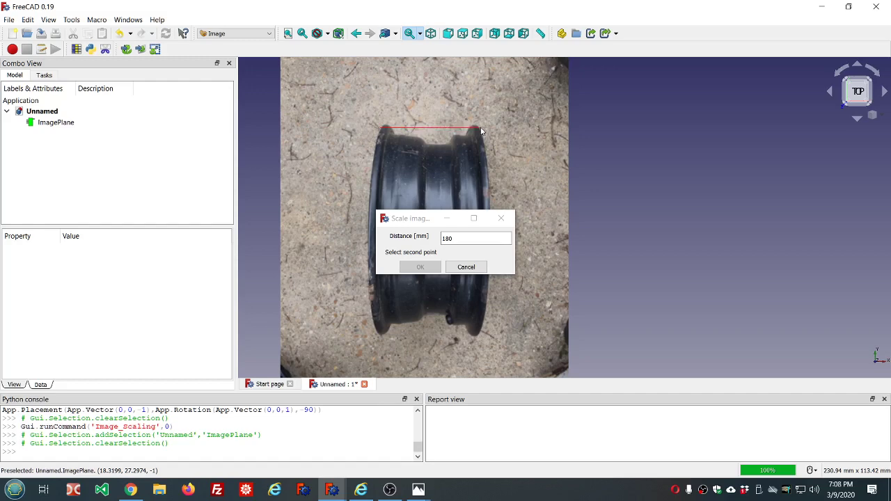
left_click(481, 131)
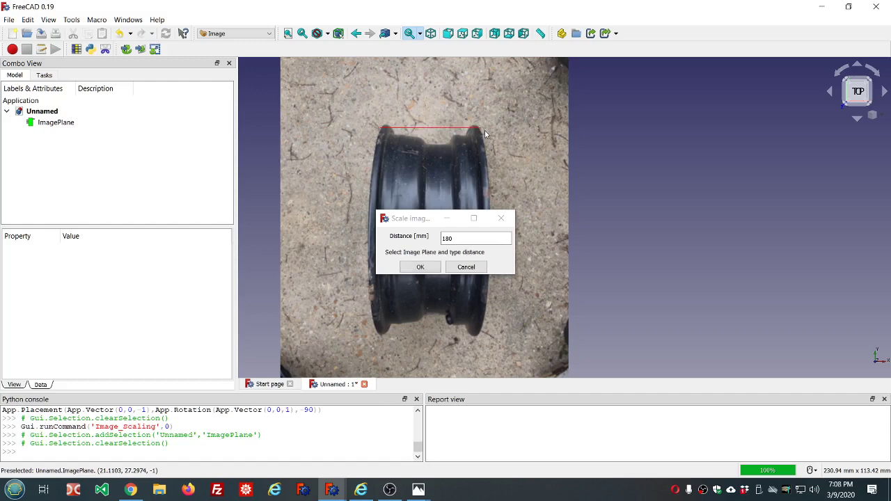
Reselect the ImagePlane and apply the 5.077× image scaling
left_click(421, 270)
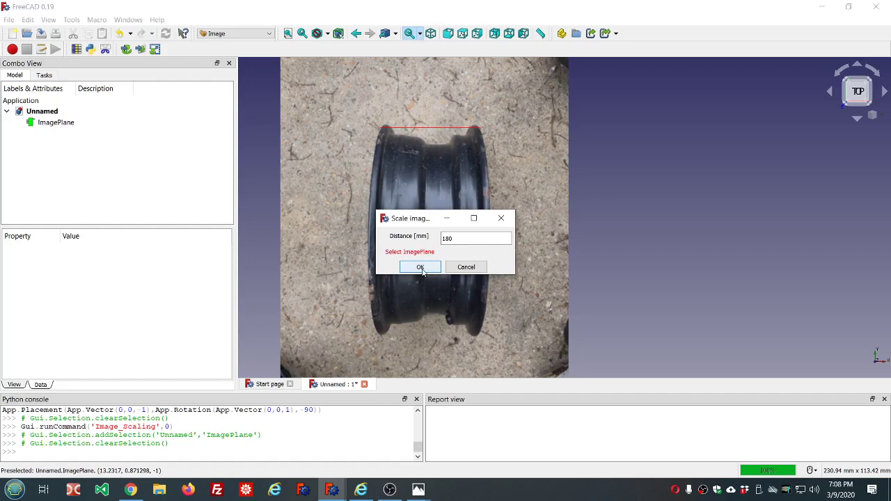
left_click(61, 124)
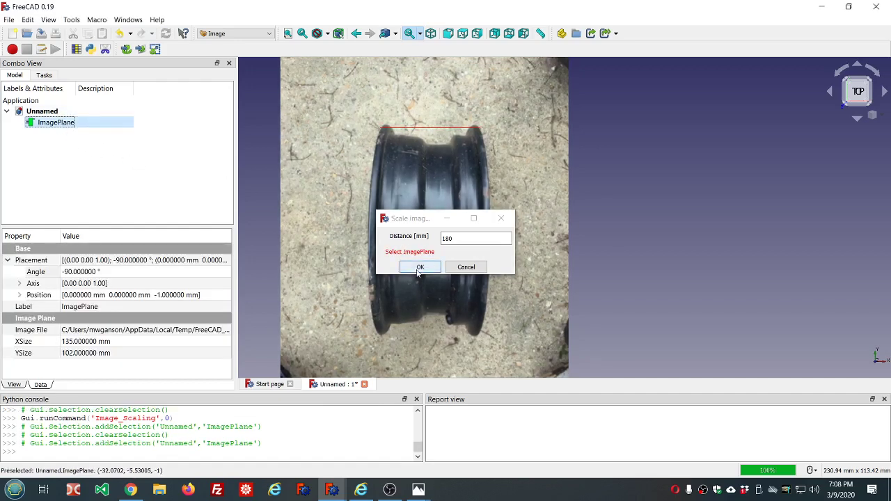
left_click(420, 268)
scroll(566, 261, "down", 1)
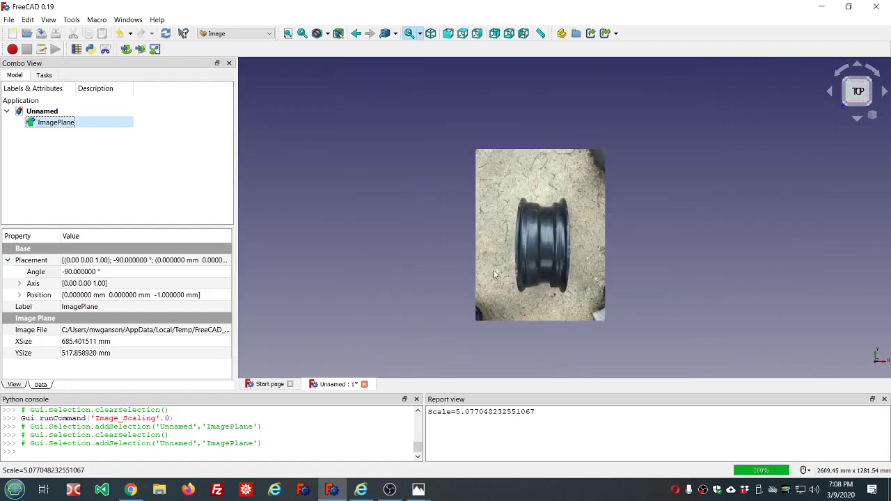
scroll(565, 261, "up", 2)
scroll(565, 261, "up", 2)
scroll(565, 261, "down", 1)
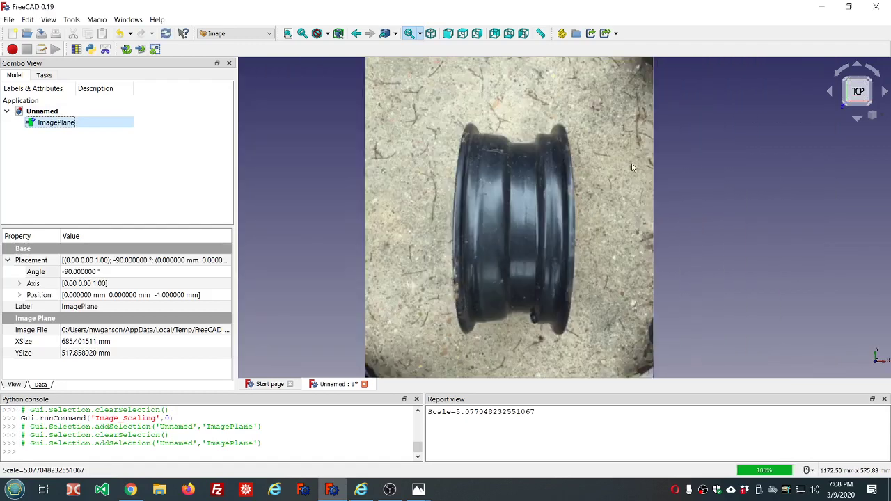
scroll(632, 167, "up", 1)
left_click(268, 34)
In Part Design, create a new sketch on the XY_Plane
left_click(236, 87)
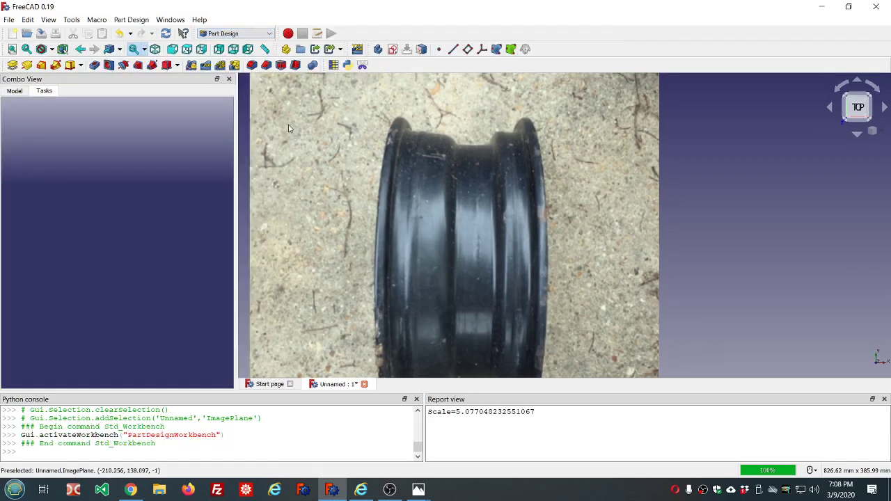
left_click(392, 50)
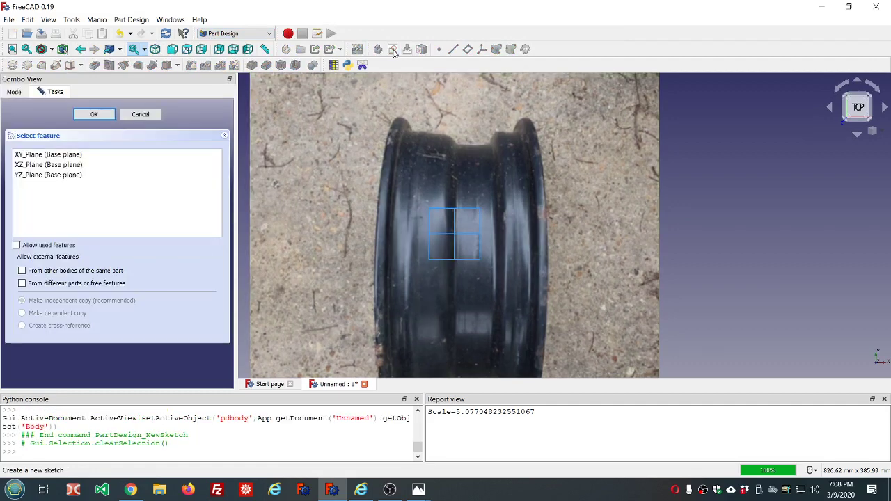
left_click(74, 155)
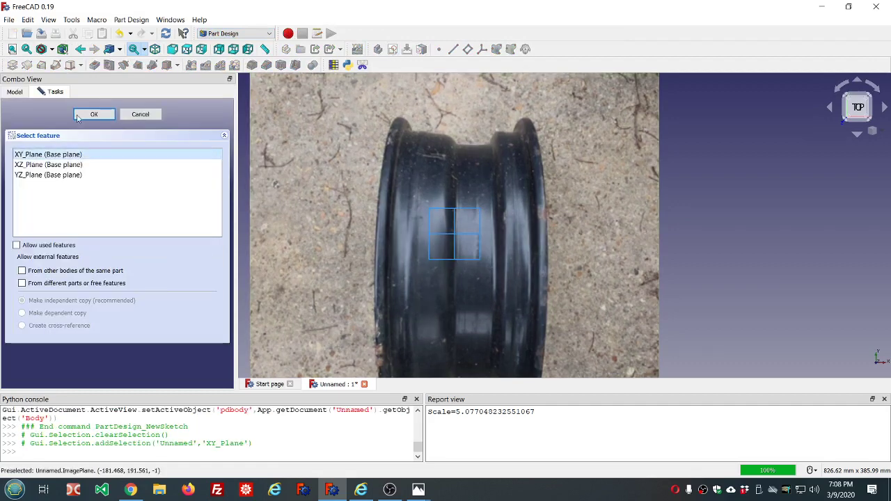
left_click(98, 116)
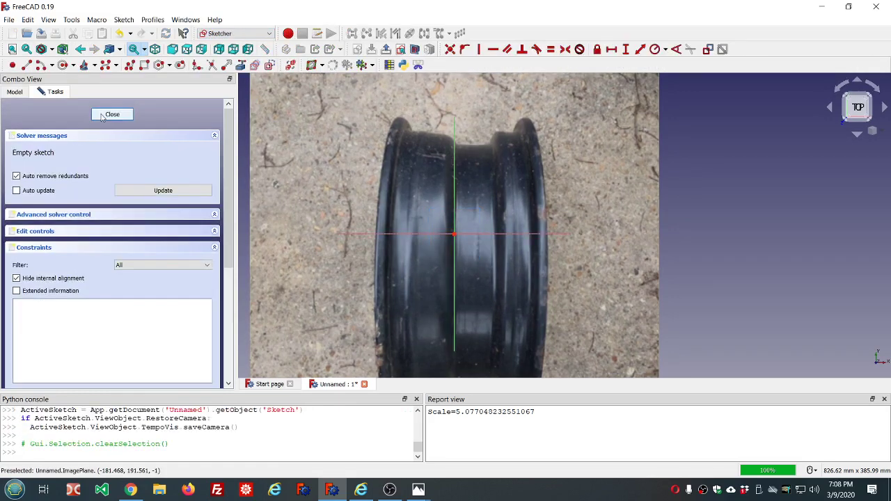
Draw a line across the rim's top edge with a reference horizontal distance dimension
left_click(27, 65)
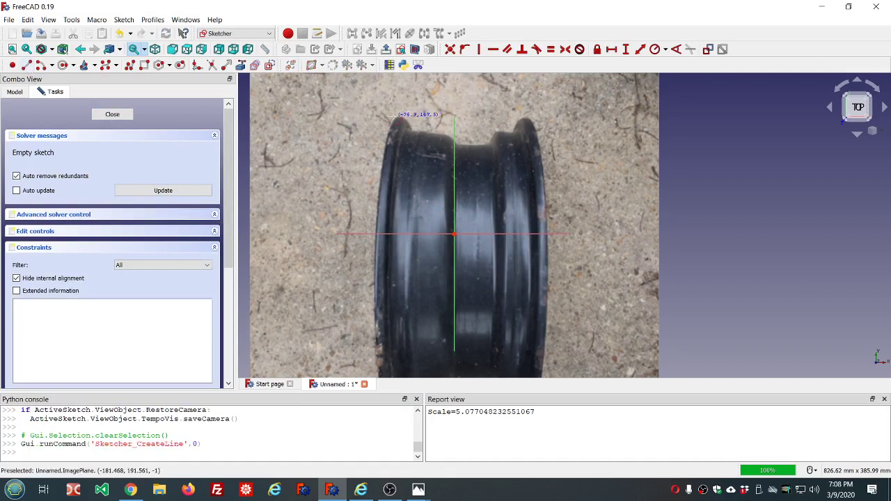
left_click(395, 124)
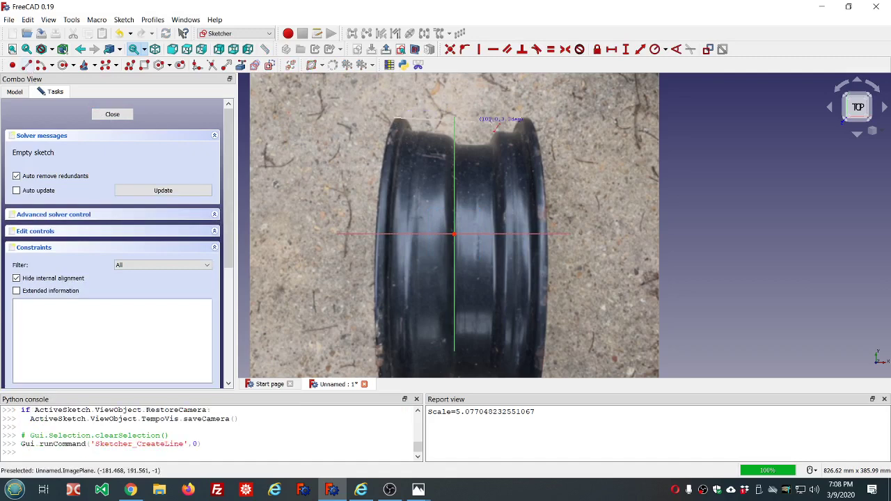
left_click(531, 117)
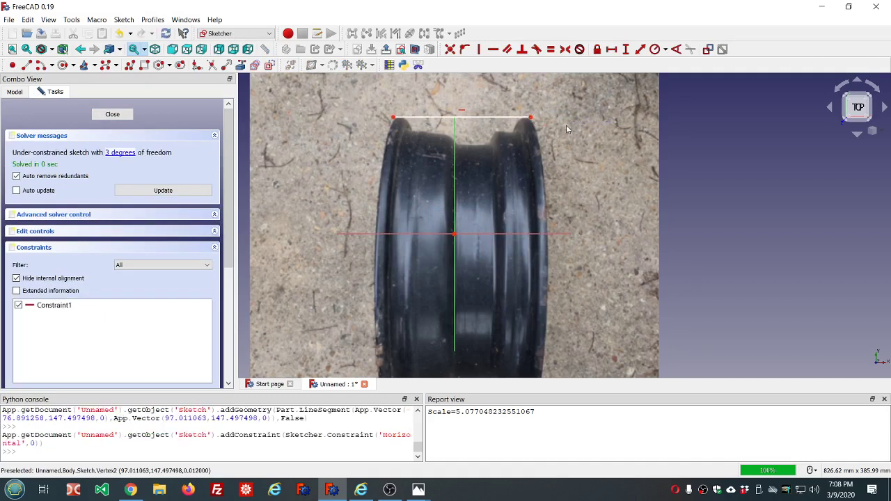
left_click(708, 49)
left_click(612, 50)
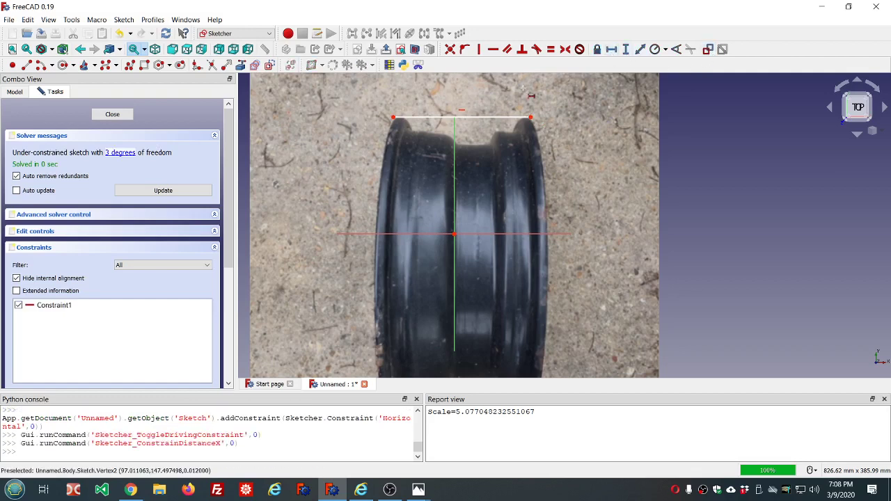
left_click(484, 117)
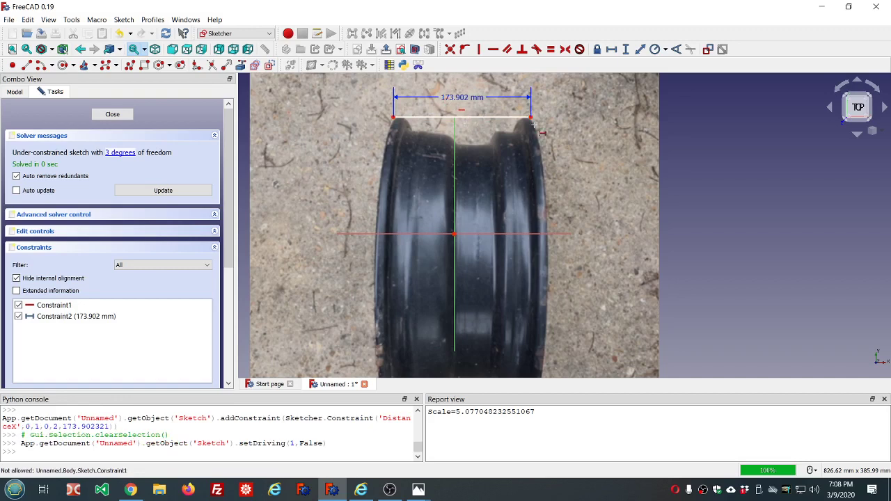
left_click_drag(532, 121, 539, 123)
left_click_drag(397, 123, 391, 123)
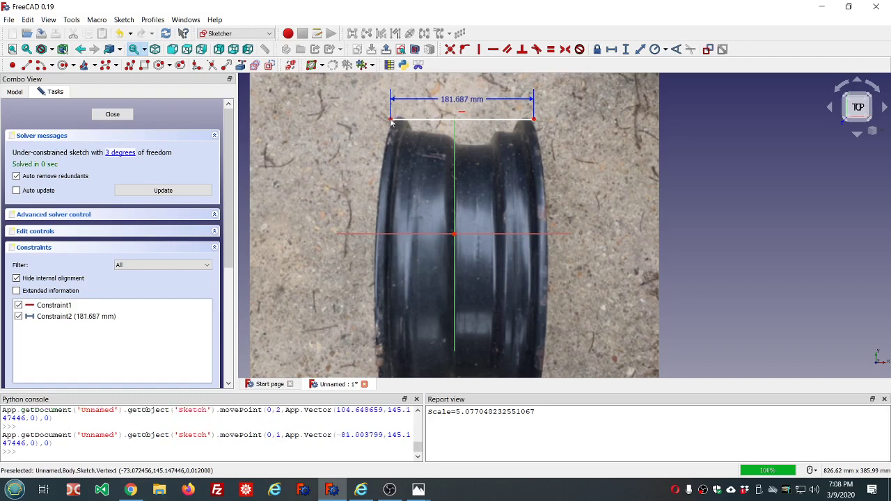
Delete the 181.687 mm reference dimension and the line above the wheel
left_click(468, 104)
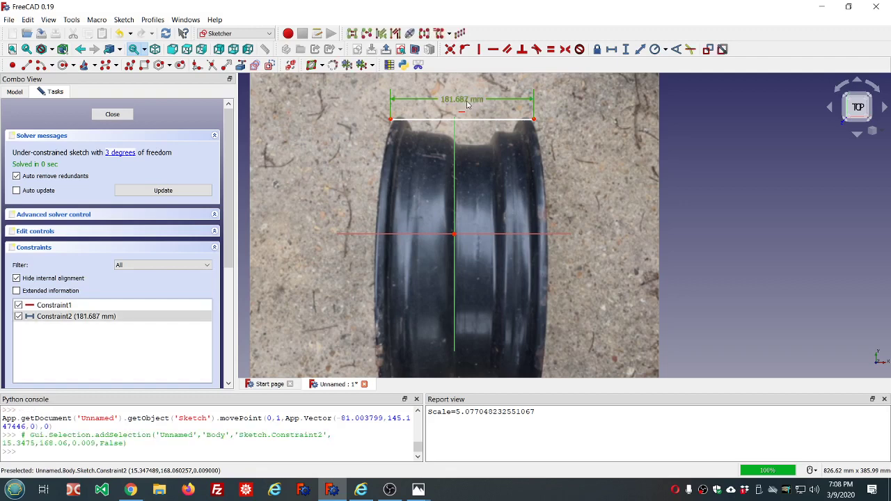
key("Delete")
left_click(468, 120)
key("Delete")
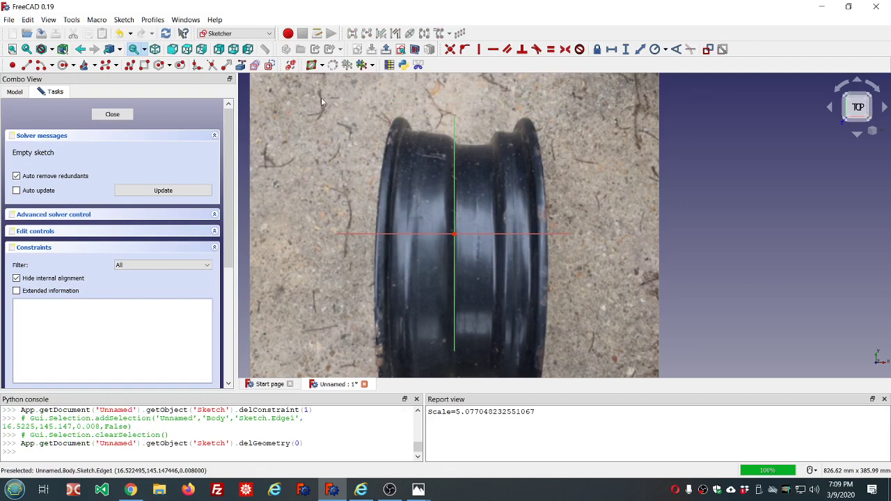
Draw a vertical polyline segment and move it onto the rim's left outer edge
left_click(129, 65)
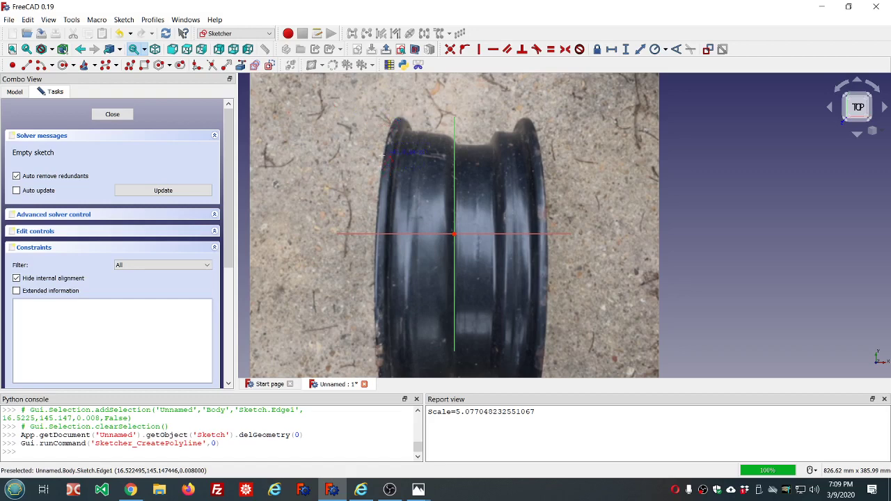
left_click(385, 157)
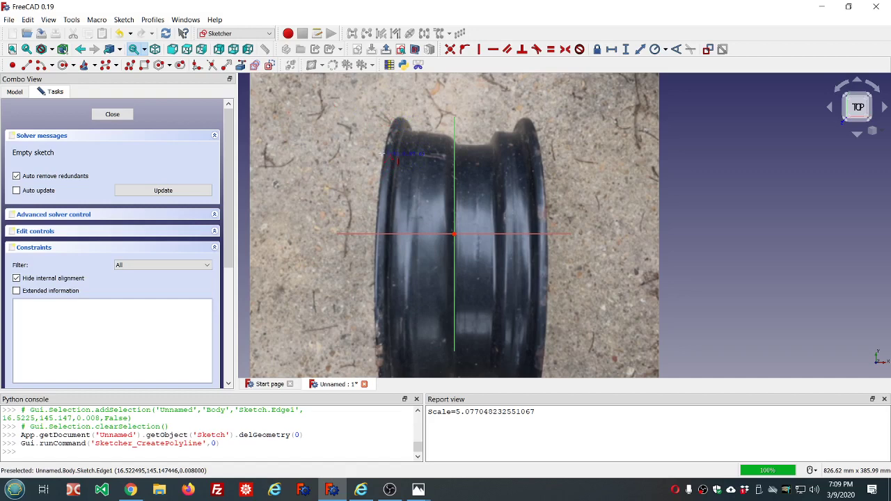
left_click(384, 117)
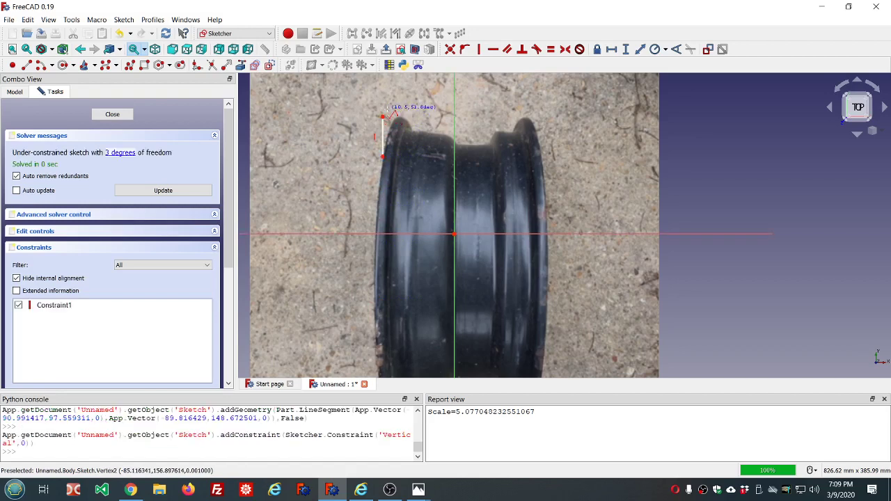
right_click(390, 114)
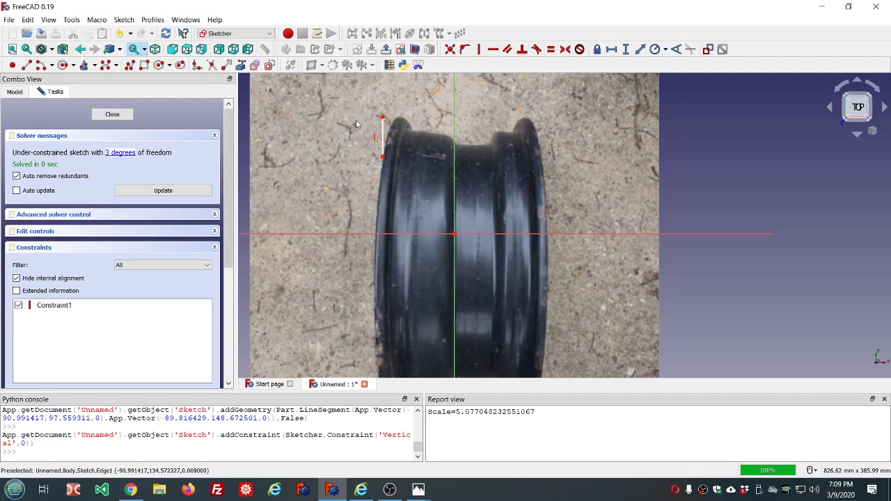
left_click_drag(381, 139, 393, 143)
Start a new polyline from the vertical line's top end in arc mode
left_click(41, 65)
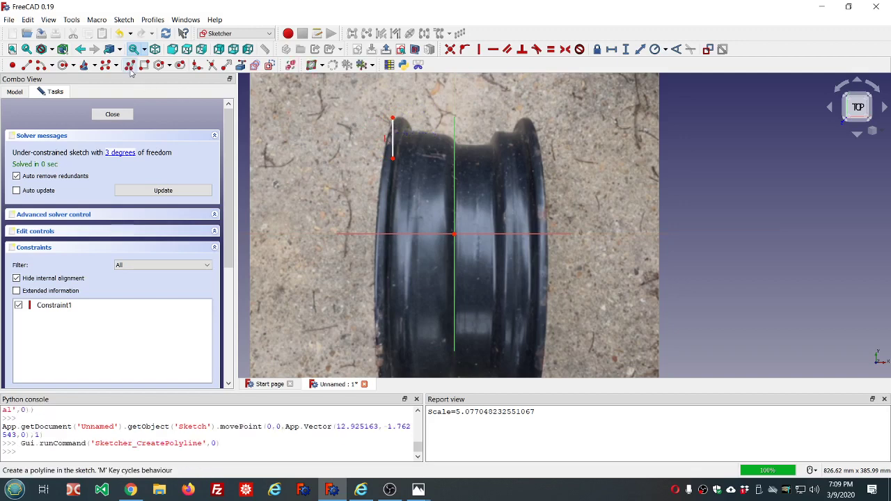
left_click(394, 118)
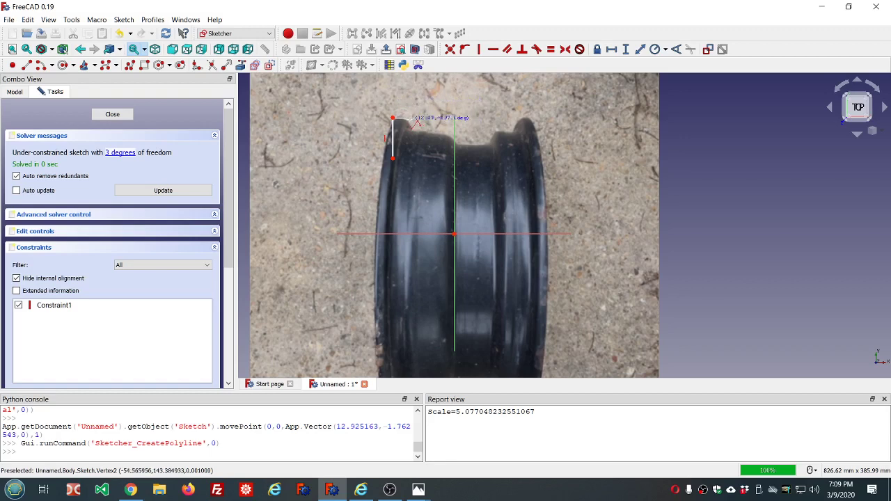
key("m")
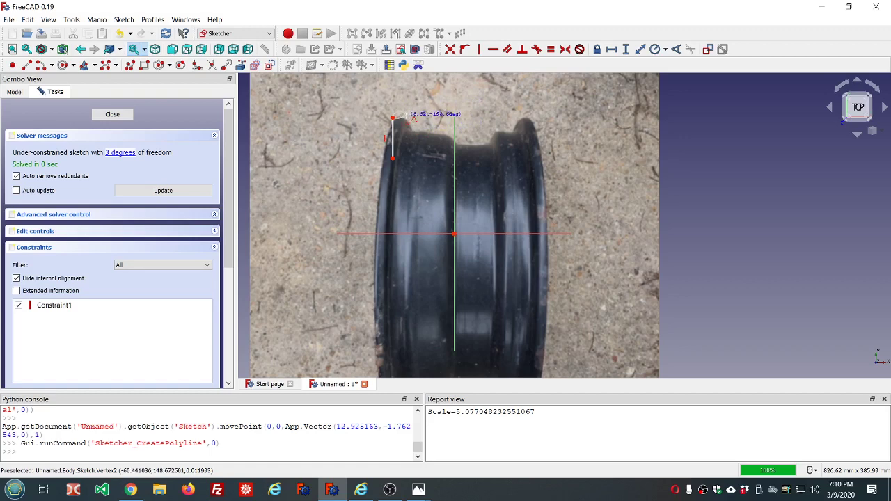
Trace the top flange with an arc over the left lip and four segments to the centre line
left_click(402, 116)
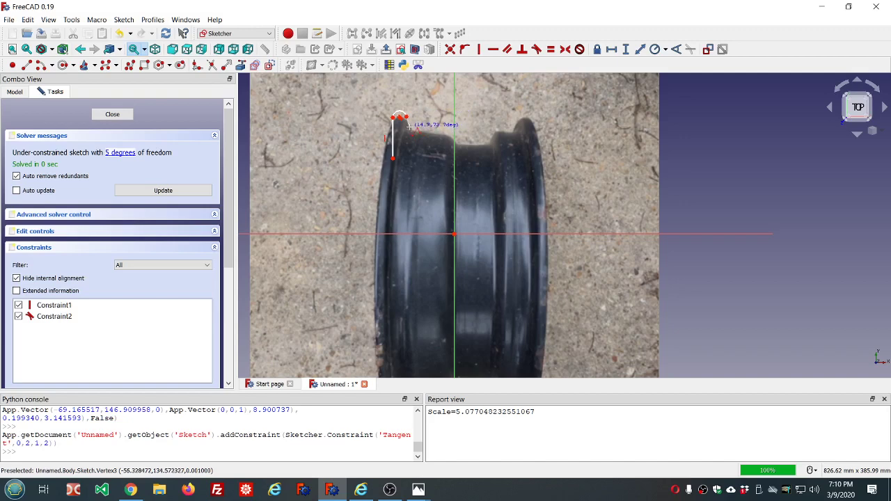
left_click(410, 126)
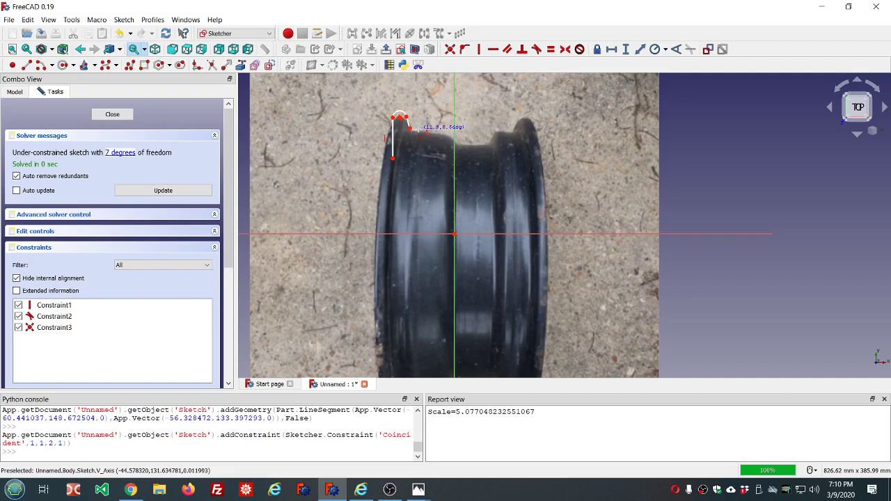
left_click(411, 128)
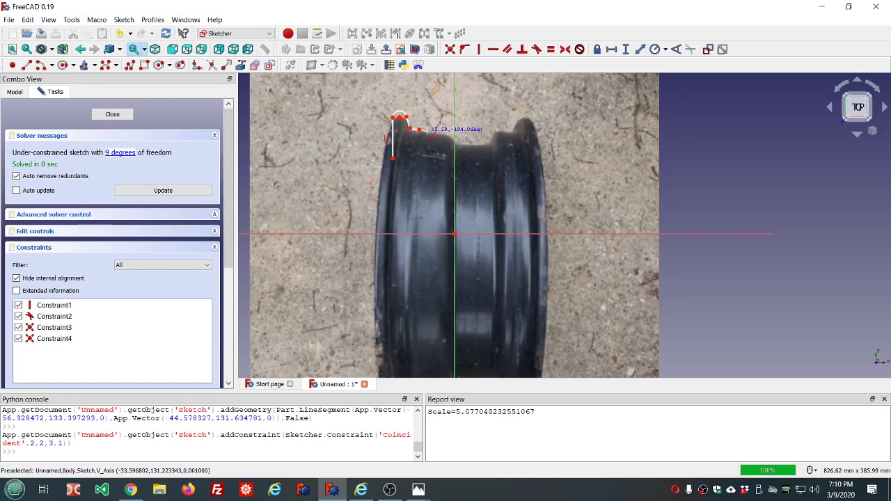
left_click(423, 131)
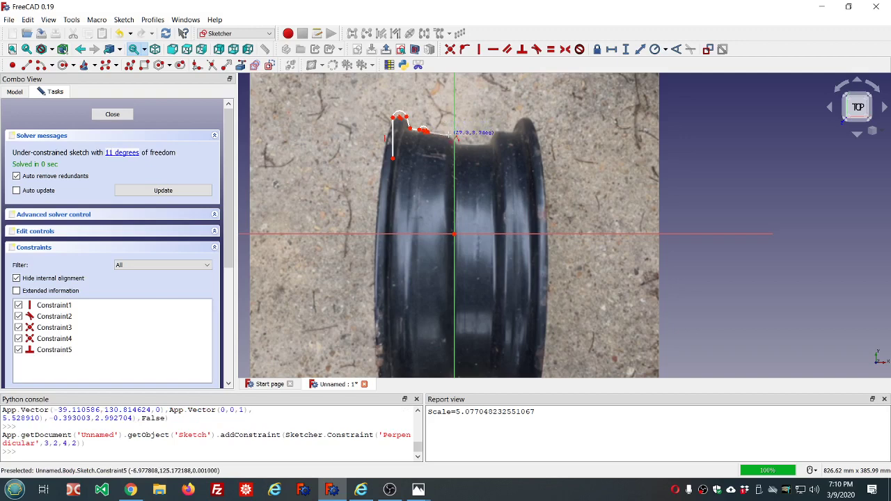
left_click(456, 137)
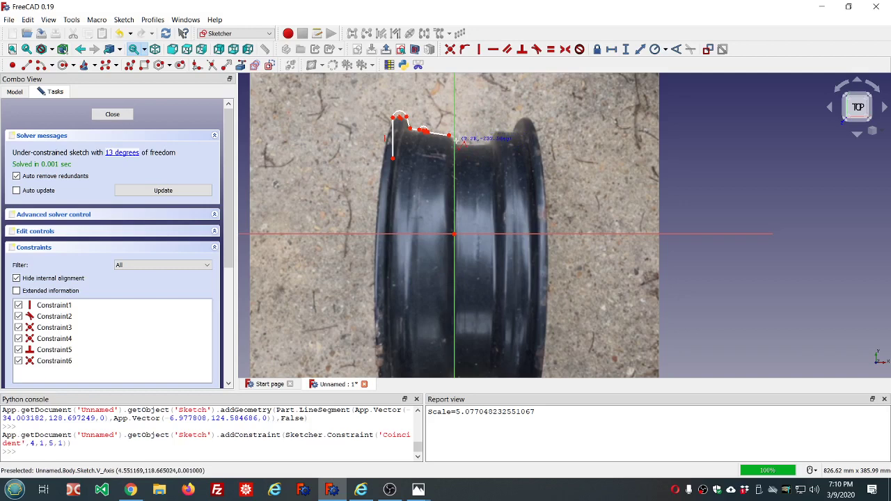
Continue the polyline with lines and arcs across the middle and over the right rim lip
left_click(456, 139)
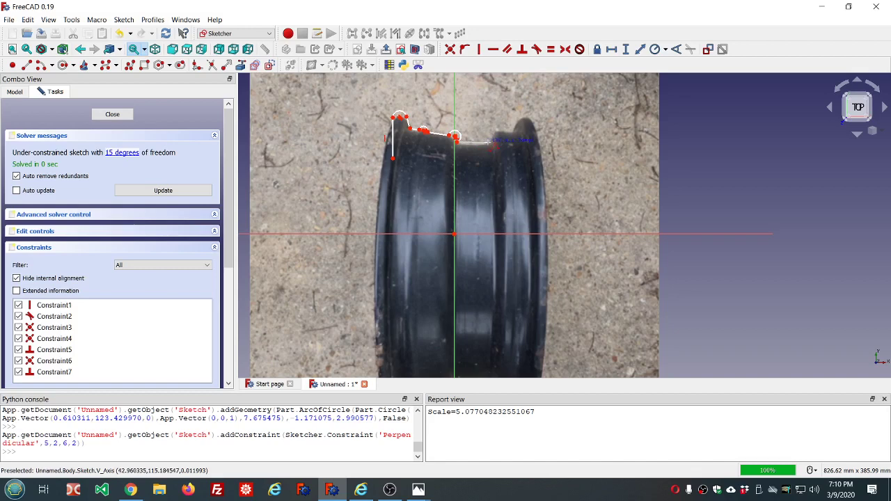
left_click(489, 142)
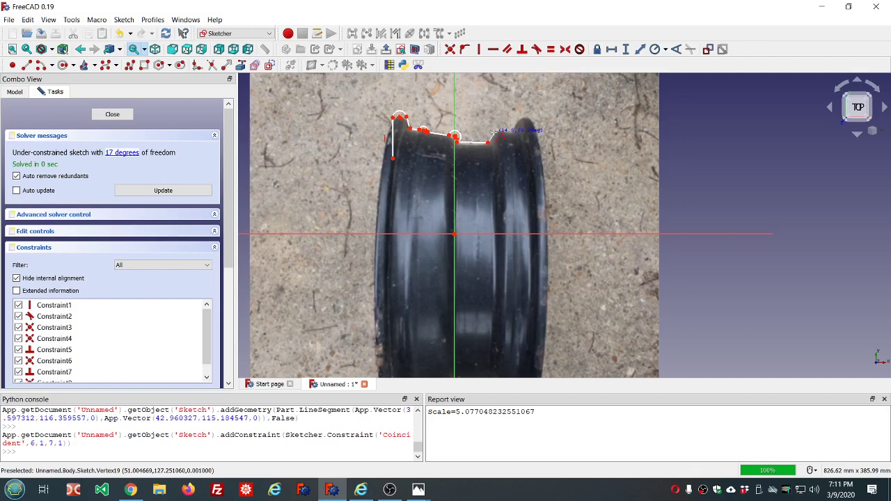
left_click(491, 138)
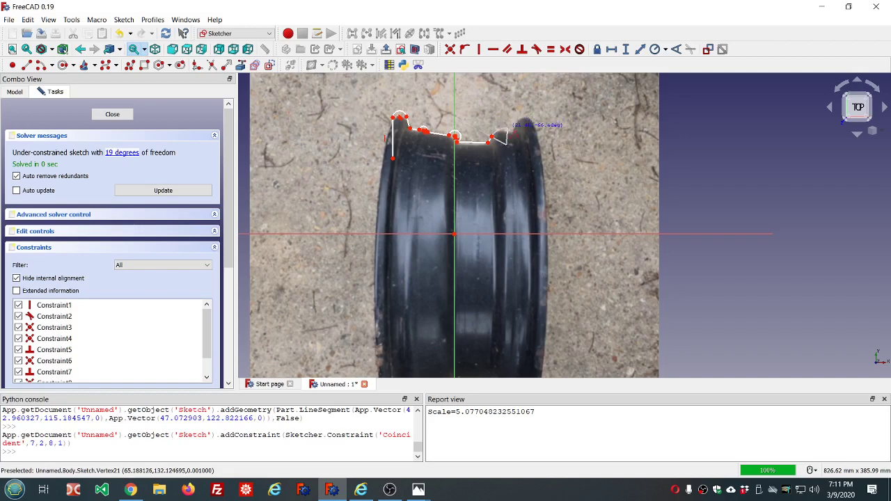
left_click(499, 134)
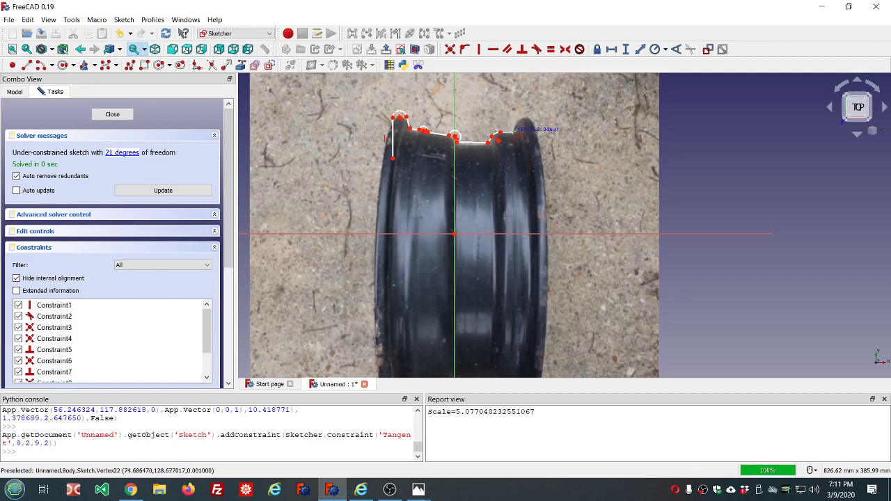
left_click(515, 130)
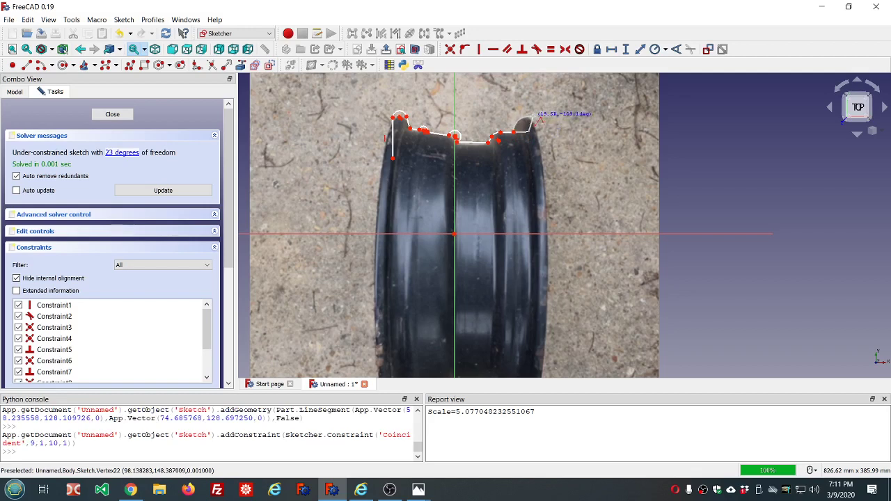
left_click(536, 120)
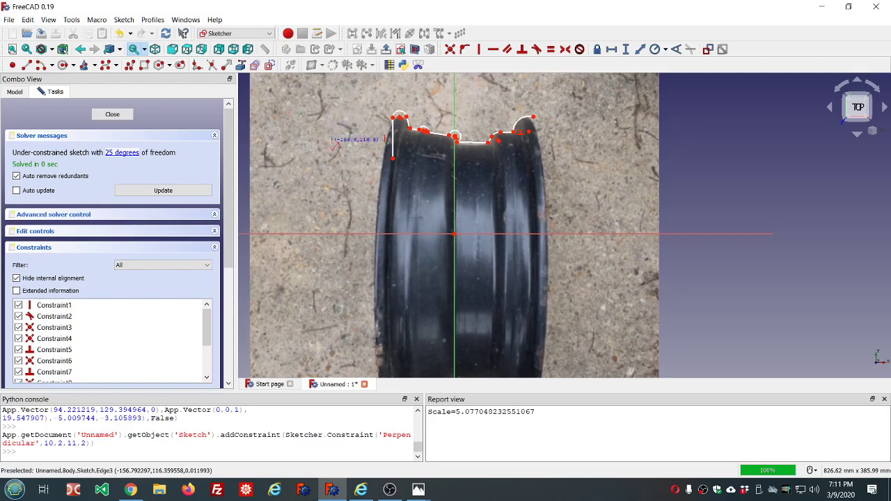
right_click(359, 115)
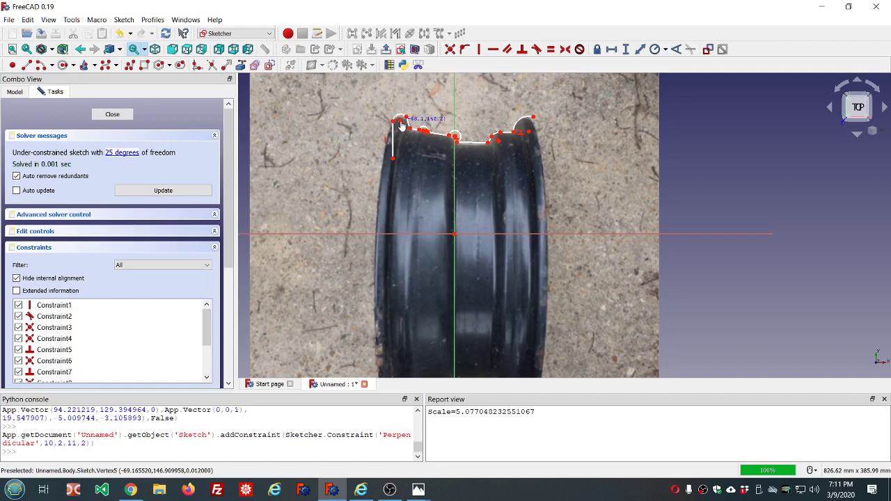
Fit both lip arc endpoints and remove the perpendicular constraint at the centre joint
left_click_drag(400, 128, 400, 127)
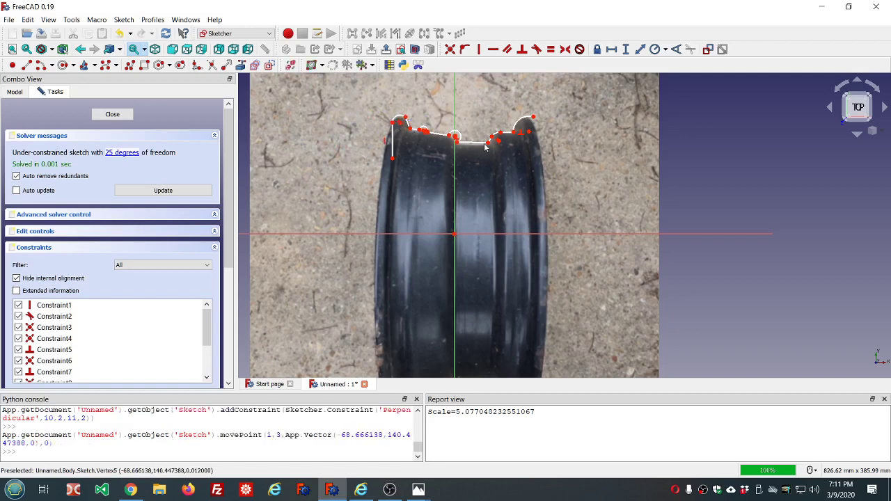
left_click_drag(531, 123, 535, 120)
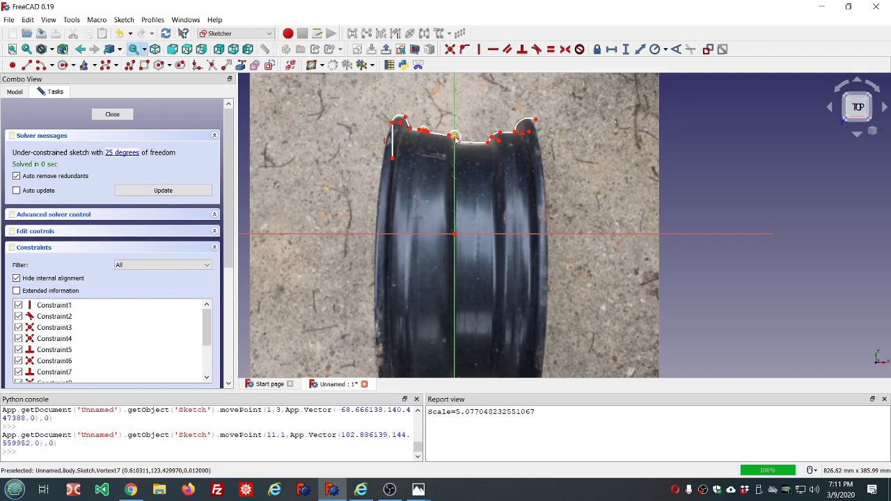
left_click(457, 143)
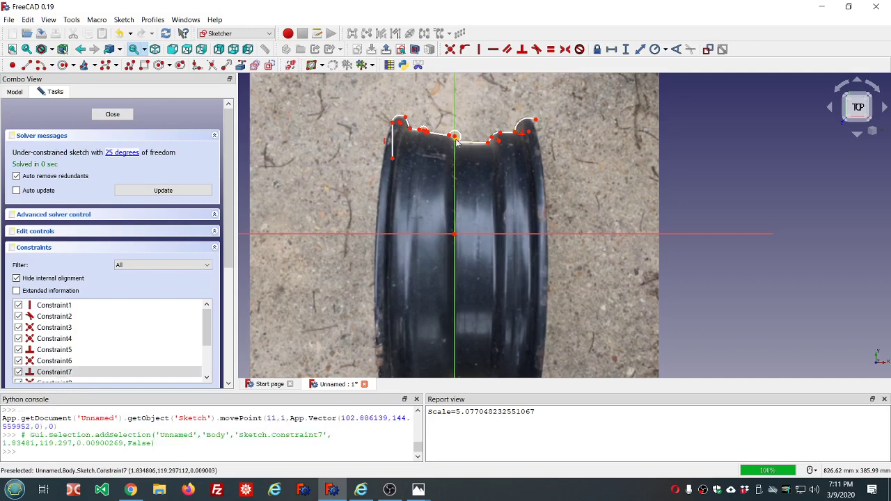
key("Delete")
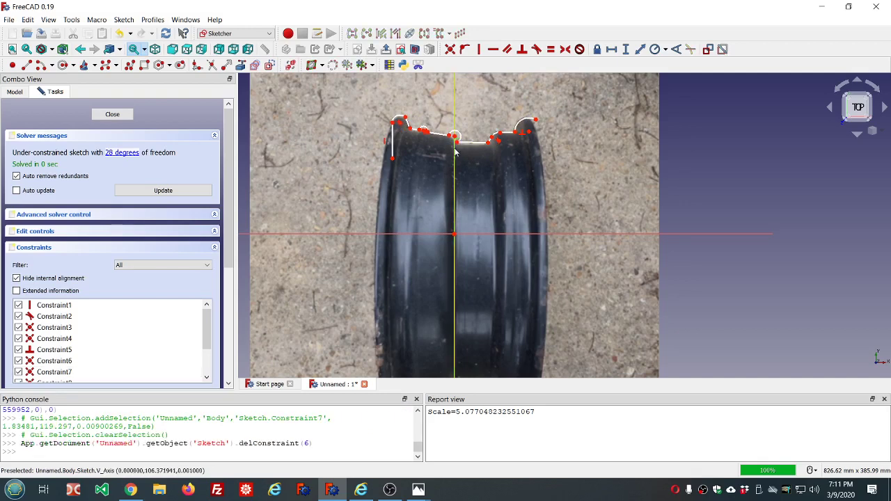
left_click_drag(459, 146, 437, 144)
Make the two segments near the centre tangent and nudge the small arc's vertices to fit
left_click(445, 142)
left_click(437, 144)
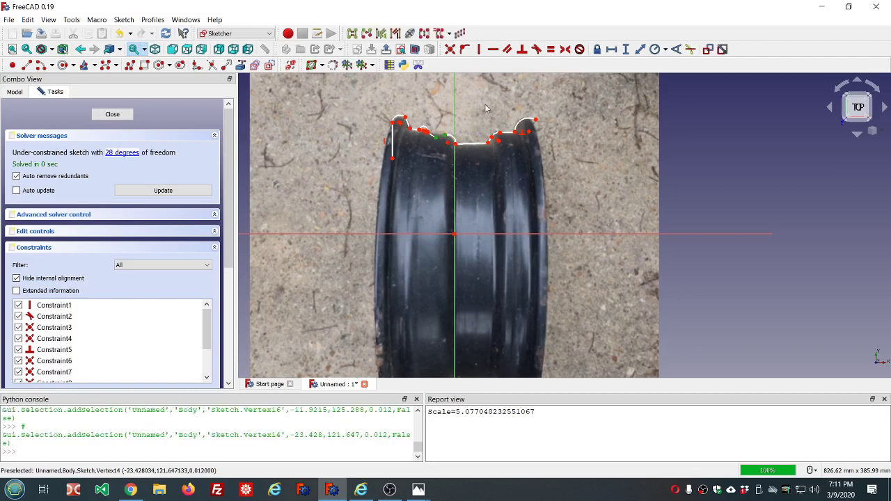
left_click(536, 50)
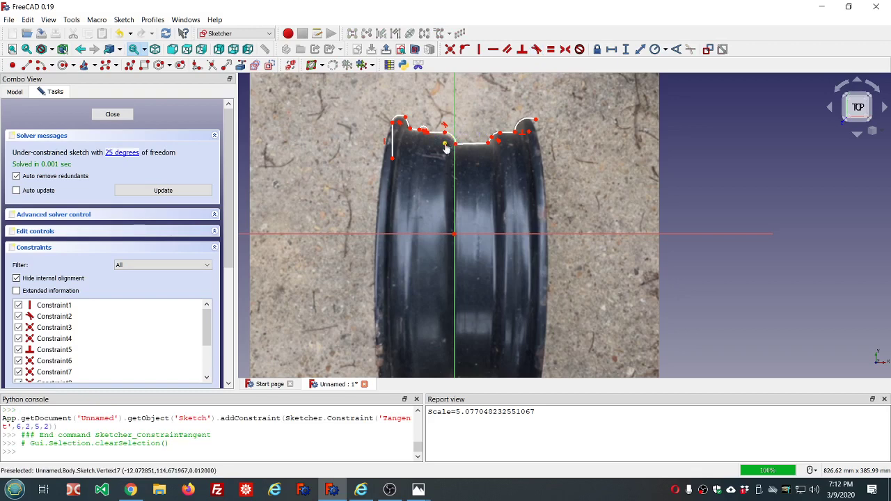
left_click_drag(444, 149, 441, 150)
scroll(421, 128, "up", 4)
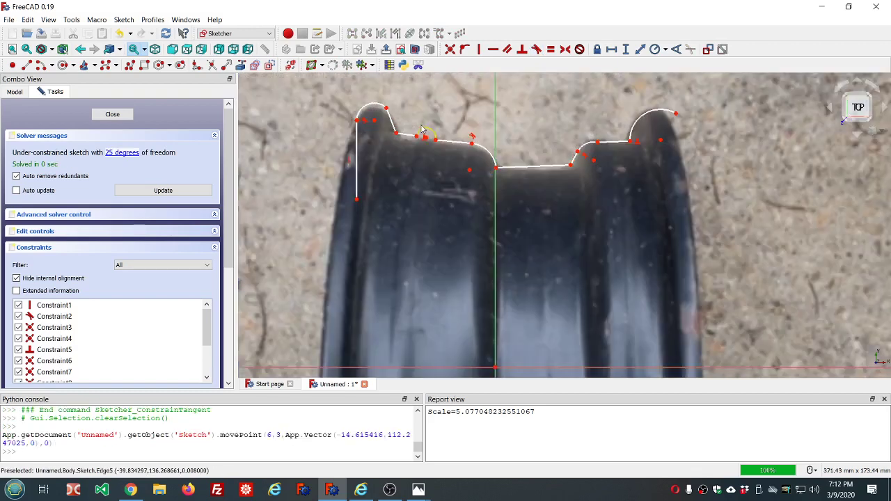
scroll(421, 144, "up", 2)
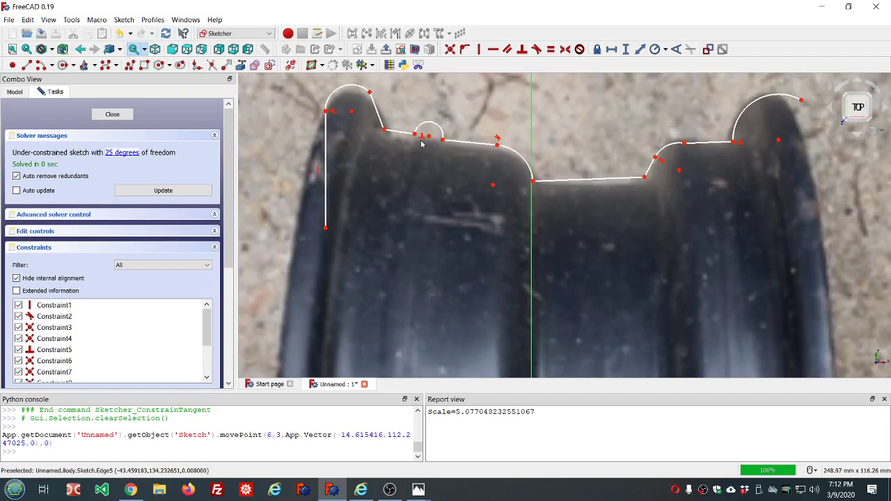
scroll(422, 145, "down", 2)
scroll(423, 144, "up", 2)
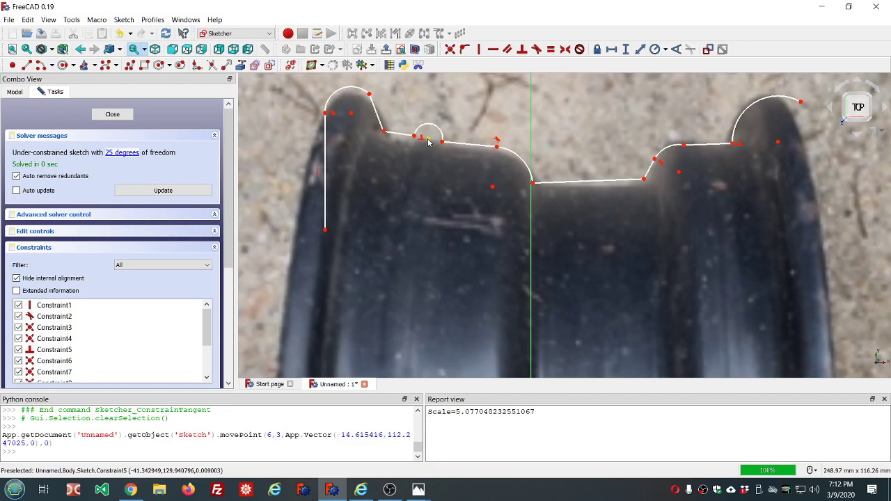
left_click_drag(423, 142, 426, 149)
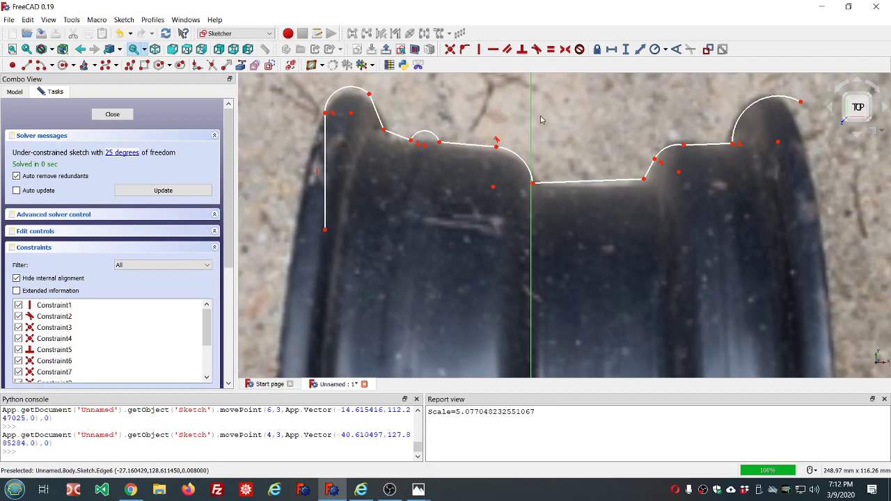
scroll(541, 119, "down", 4)
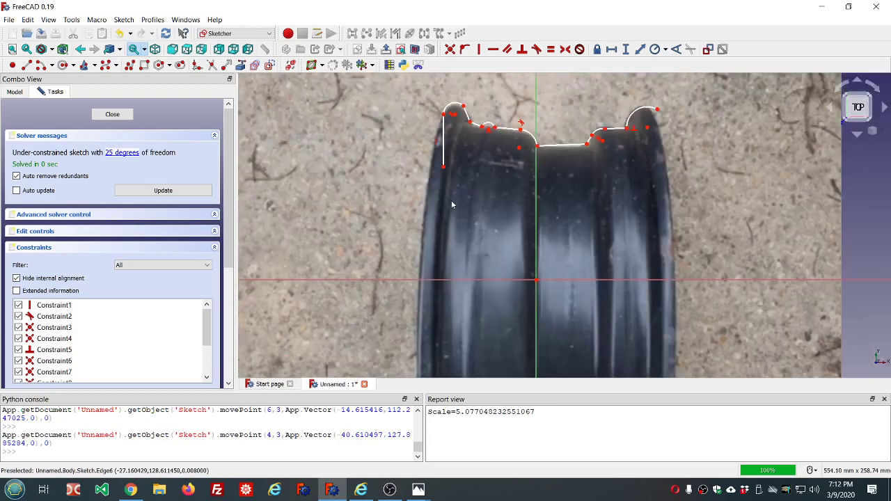
Draw a vertical line down from the right arc's end
left_click(26, 65)
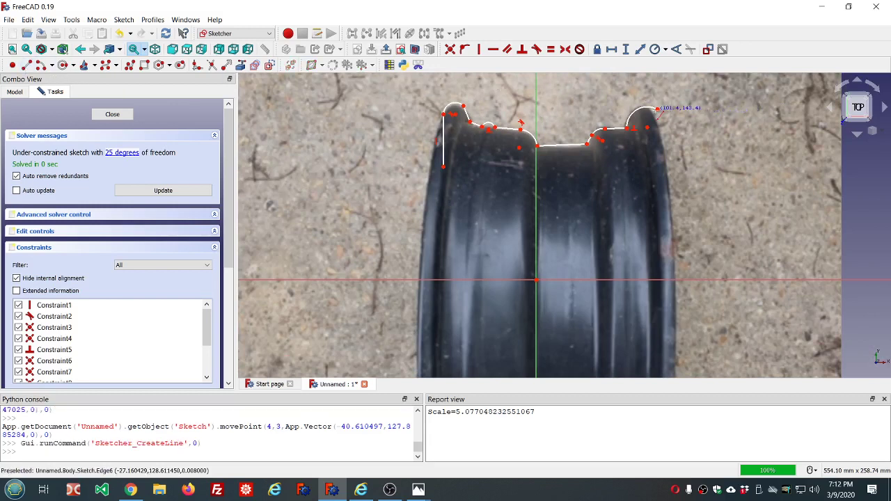
left_click(656, 110)
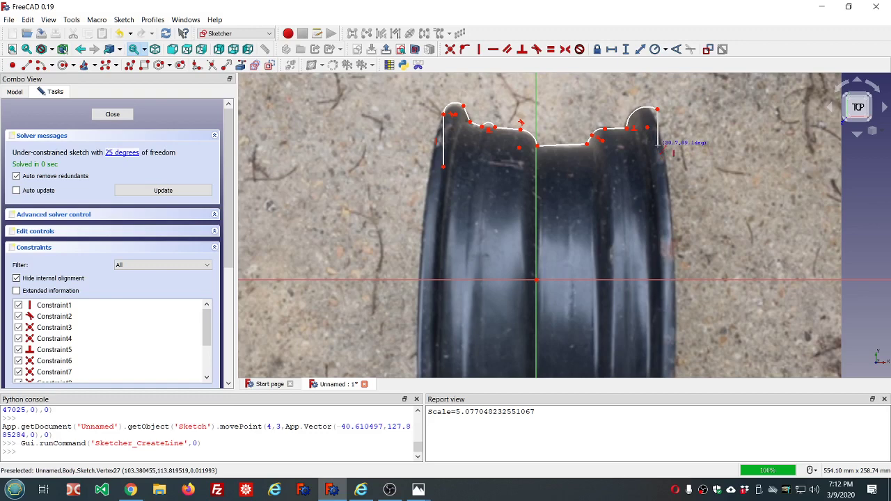
left_click(657, 144)
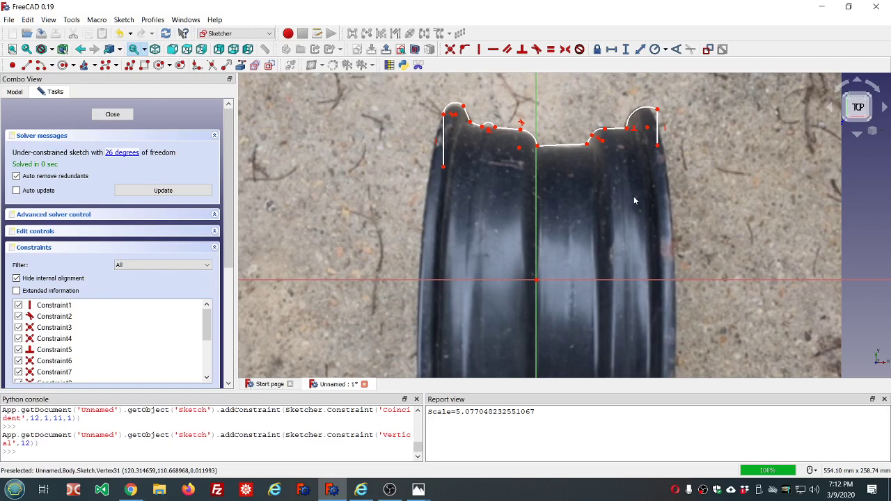
Delete the left and right vertical rim lines and toggle reference constraint mode
left_click(445, 145)
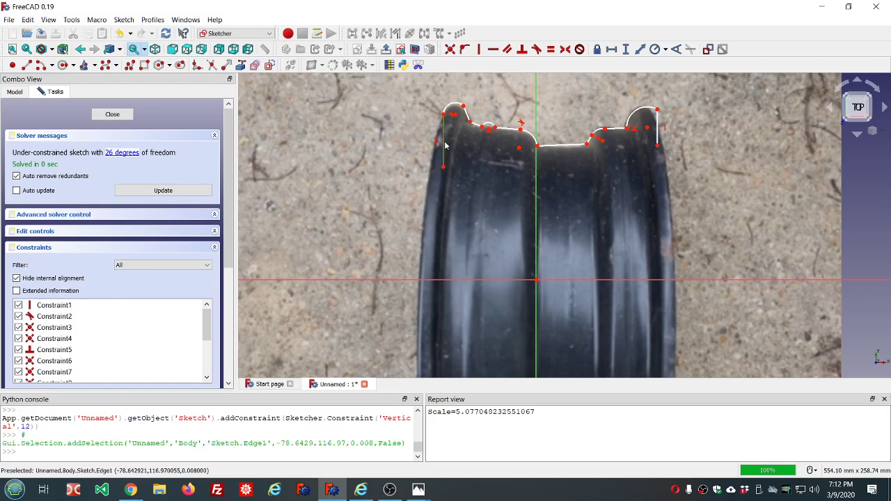
key("Delete")
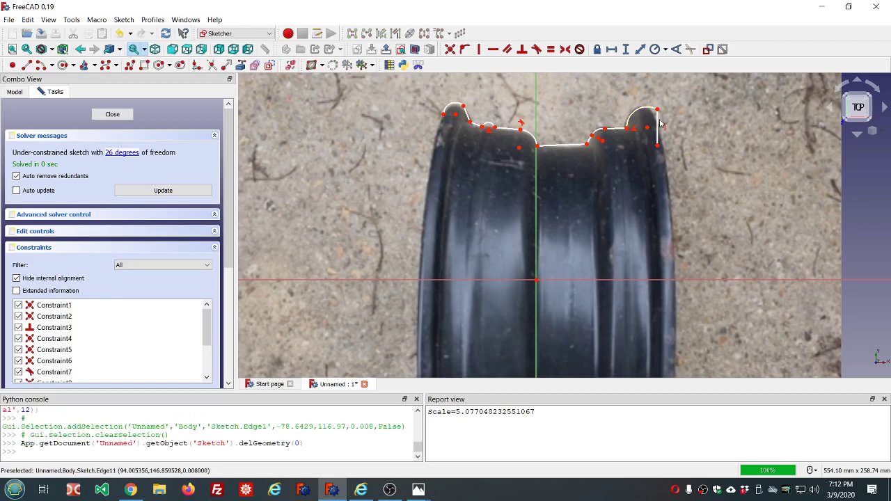
left_click(661, 122)
key("Delete")
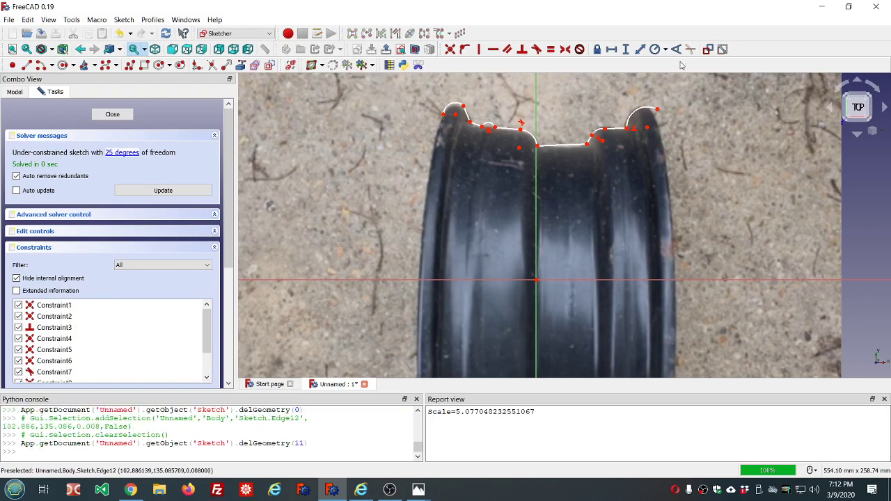
left_click(709, 50)
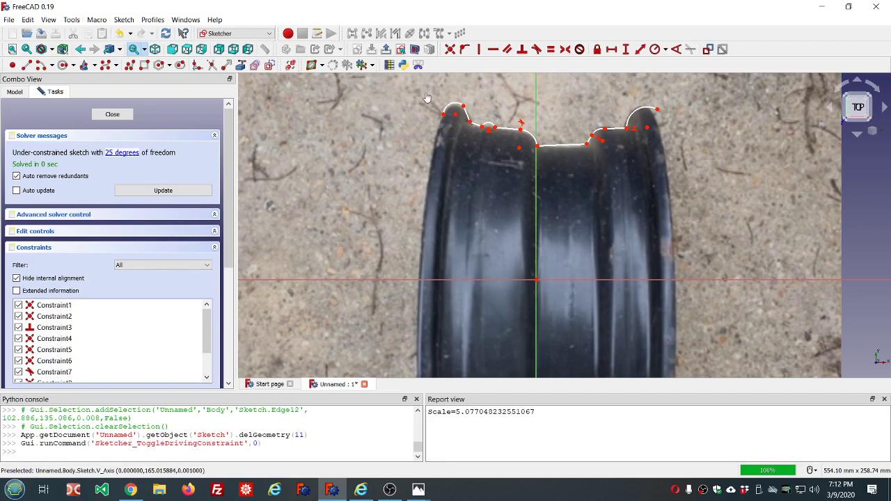
Copy the whole top profile, using the centre vertex as reference, about 33 mm lower
mouse_move(425, 90)
left_mouse_down()
mouse_move(433, 105)
mouse_move(577, 159)
mouse_move(672, 161)
left_mouse_up()
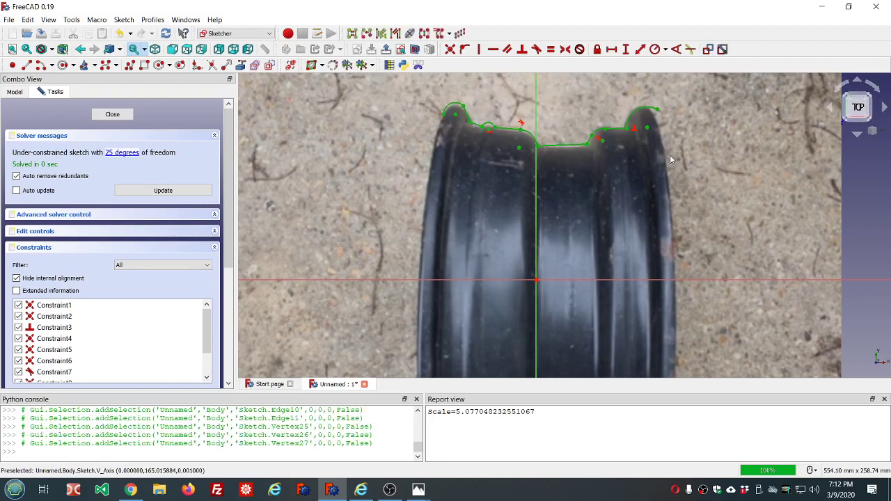
left_click(450, 34)
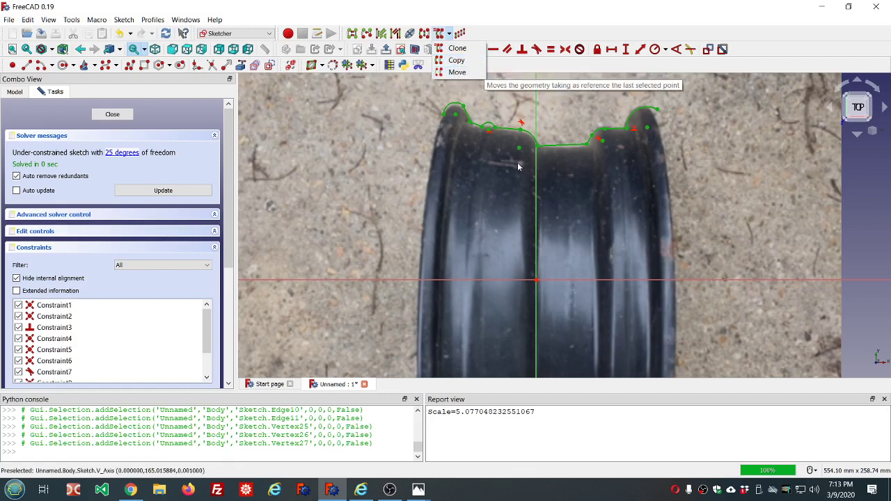
left_click(411, 108)
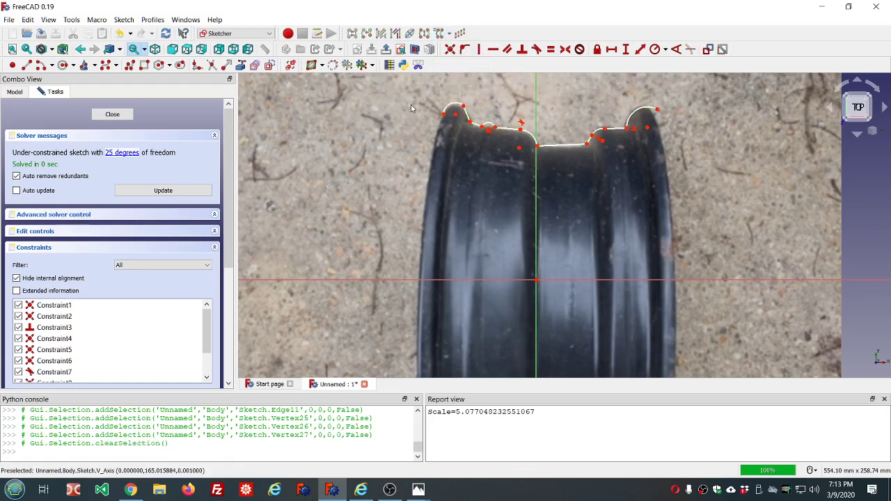
mouse_move(422, 93)
left_mouse_down()
mouse_move(593, 161)
mouse_move(706, 162)
mouse_move(663, 160)
left_mouse_up()
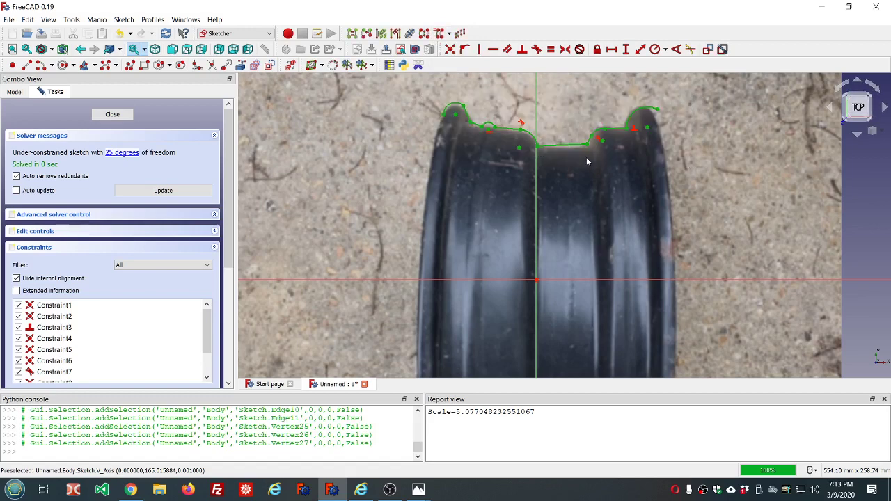
left_click(537, 149)
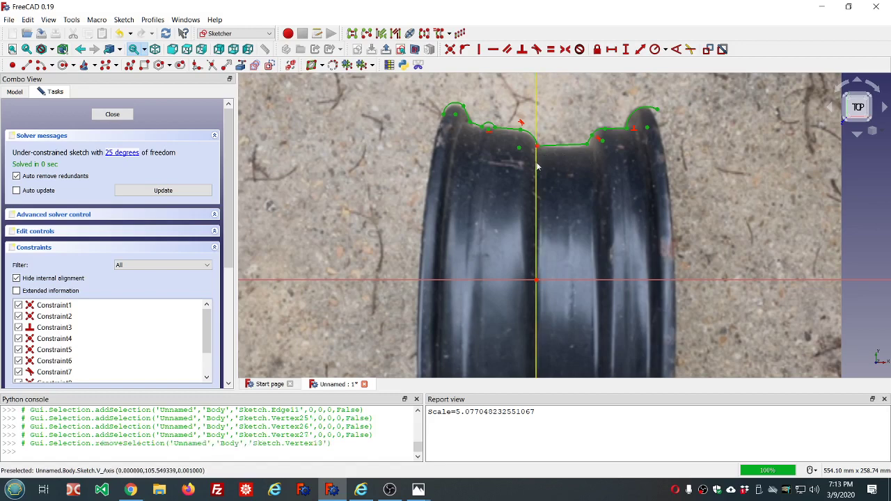
left_click(538, 149)
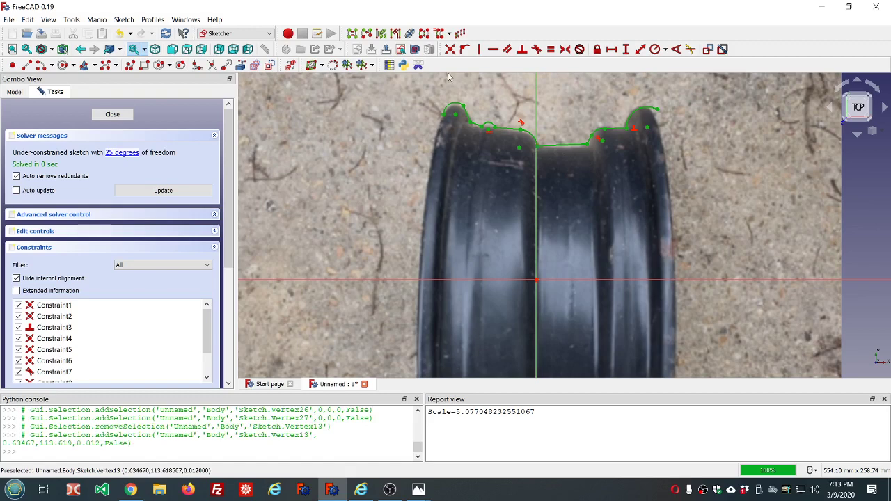
left_click(449, 35)
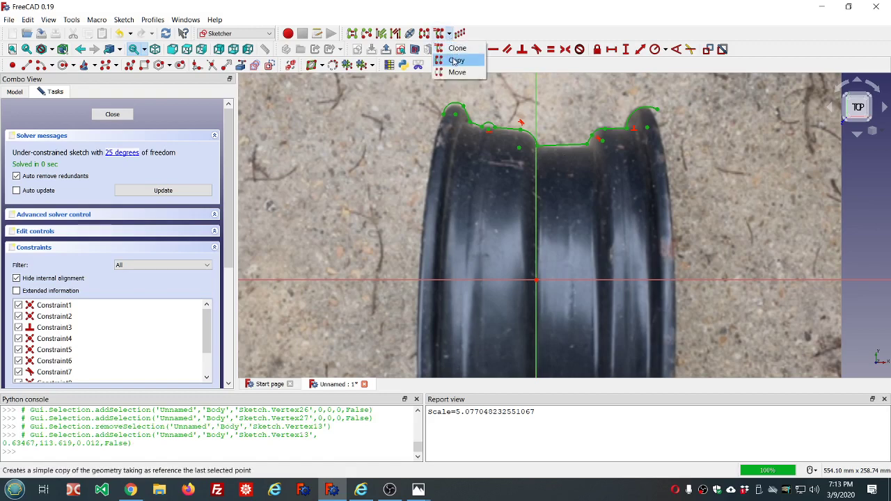
left_click(456, 60)
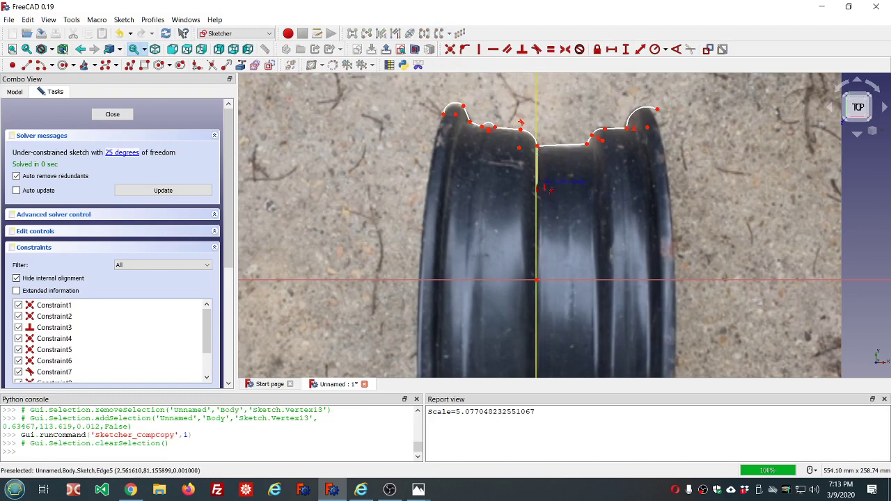
left_click(537, 186)
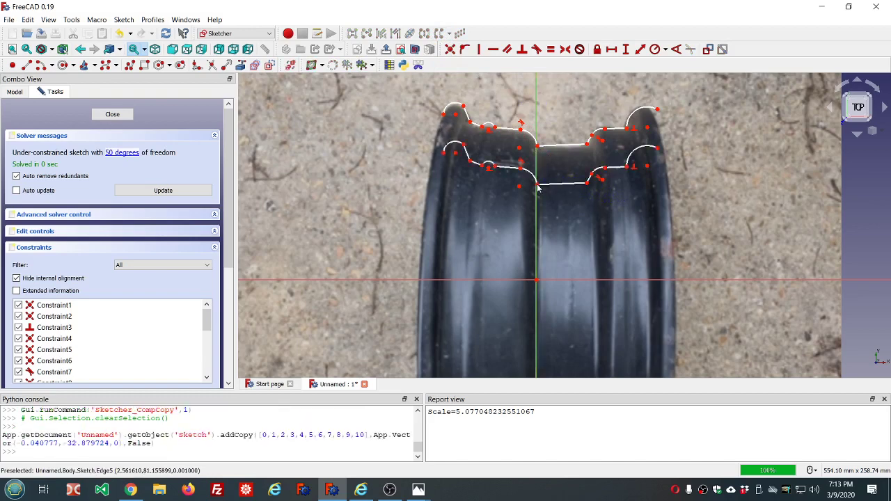
right_click(538, 185)
left_click(499, 212)
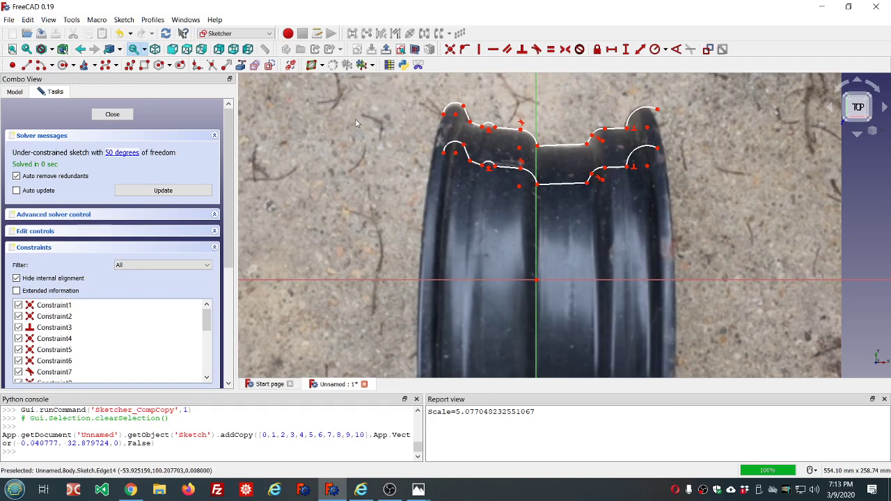
Draw vertical lines joining the two profile curves at the left and right ends
left_click(27, 64)
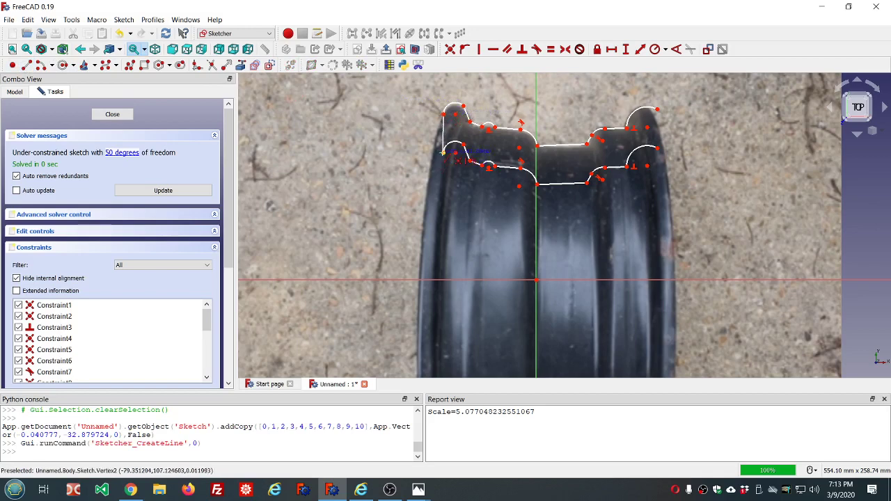
left_click(443, 151)
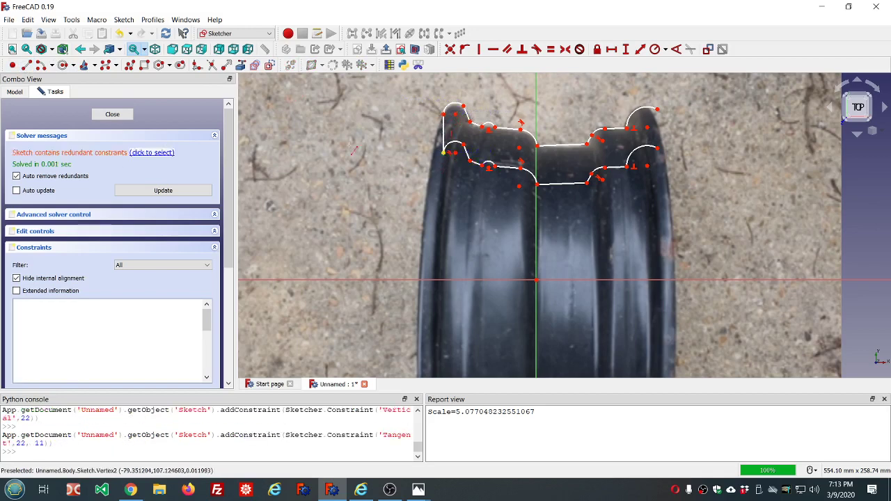
left_click(656, 108)
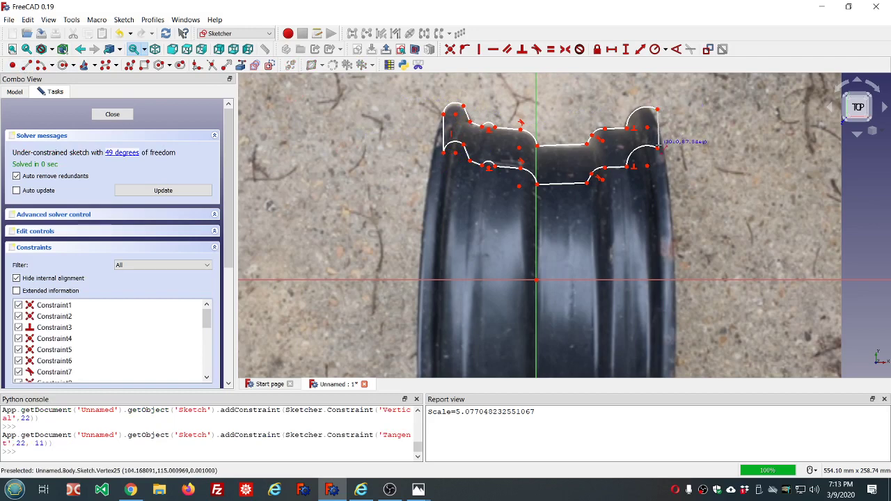
left_click(658, 147)
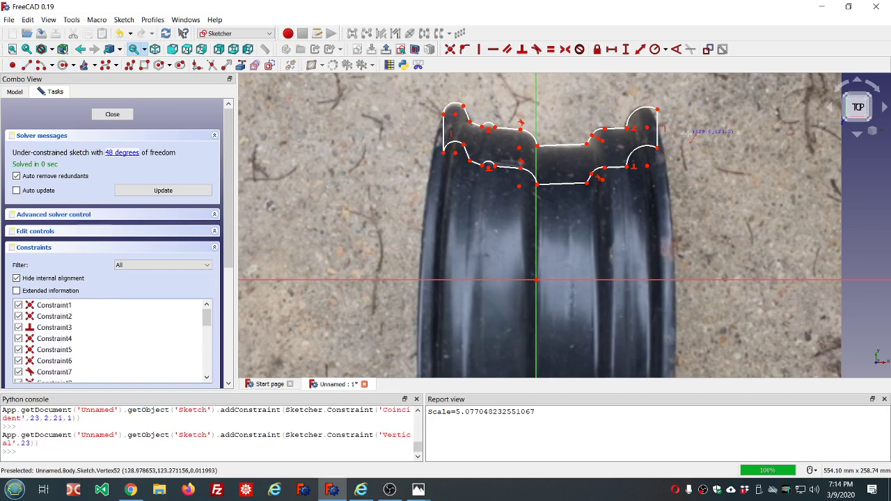
right_click(689, 134)
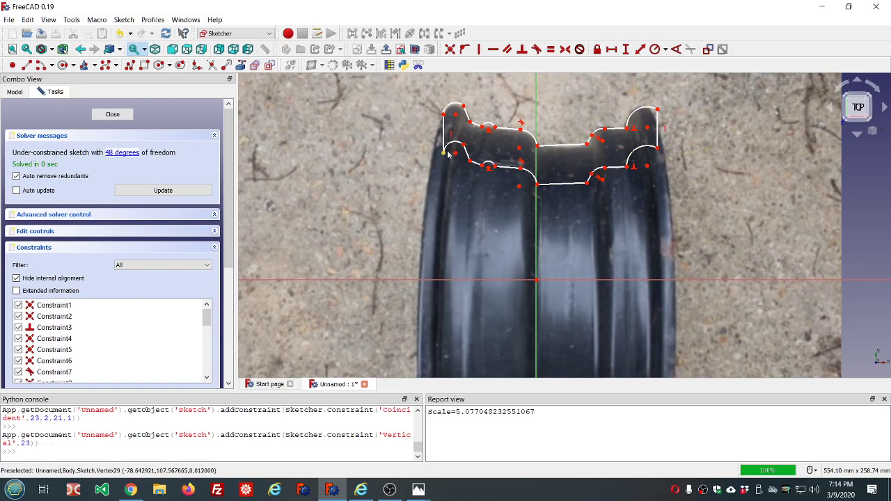
Shift the left end edge slightly and close the sketch
scroll(442, 153, "up", 2)
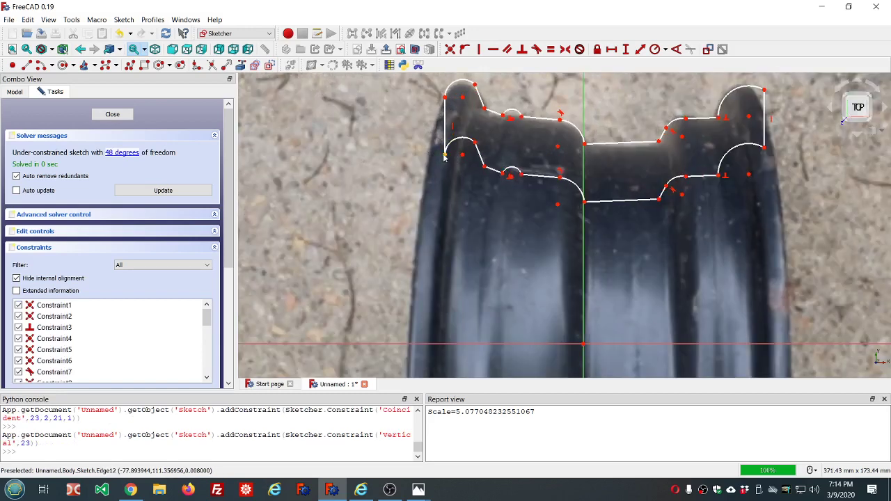
left_click_drag(442, 158, 449, 158)
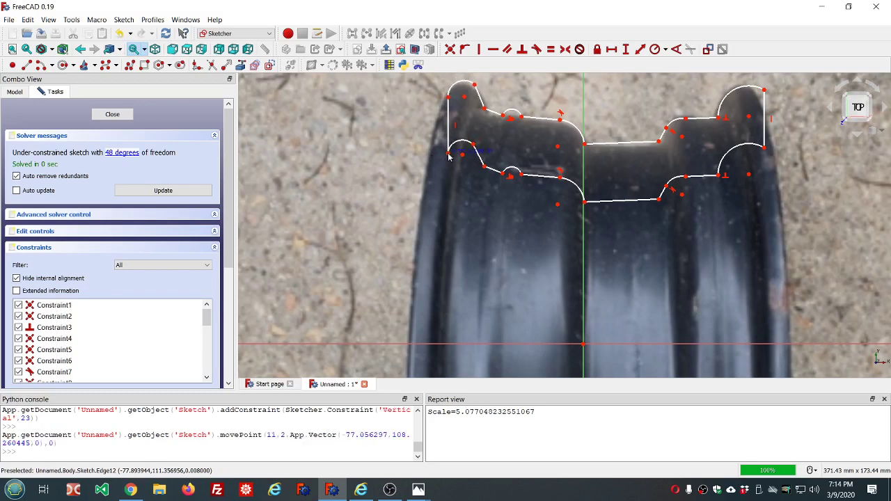
left_click(127, 114)
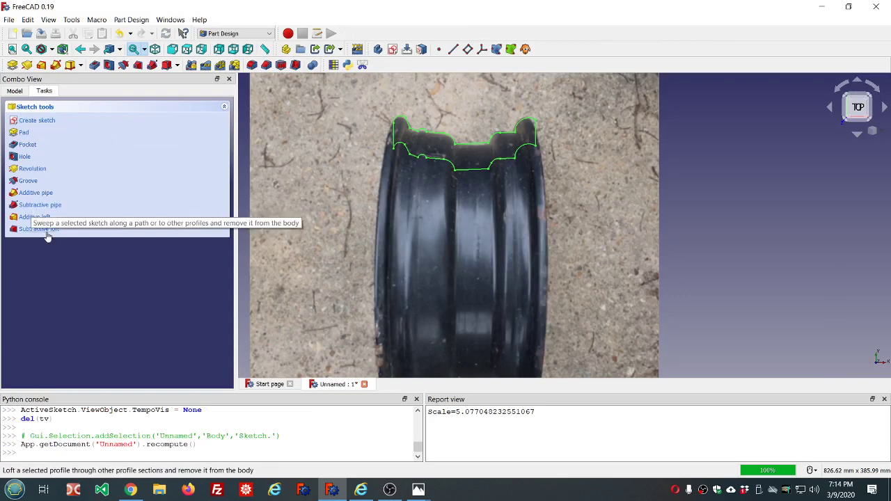
Revolve the sketch 360° around the Horizontal sketch axis
left_click(31, 169)
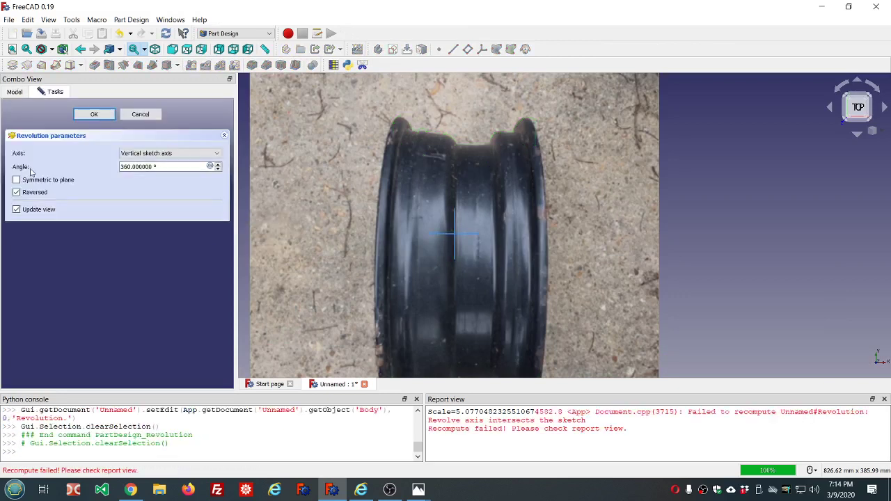
left_click(212, 155)
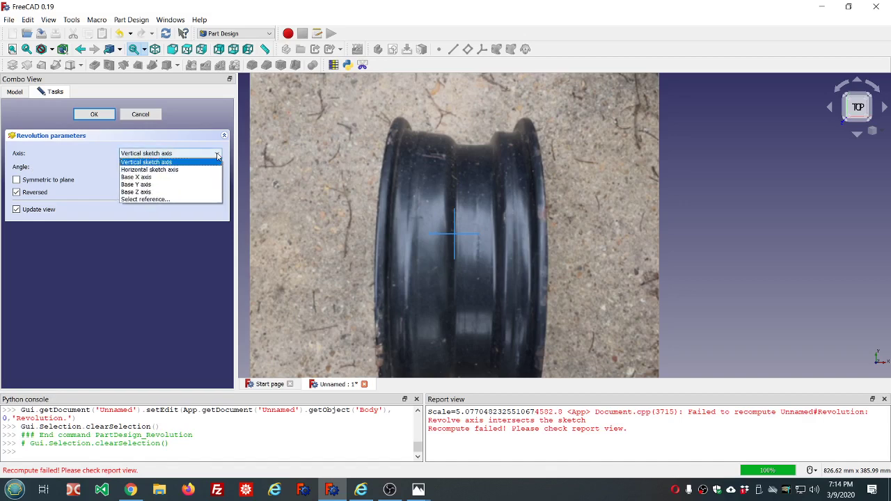
left_click(171, 169)
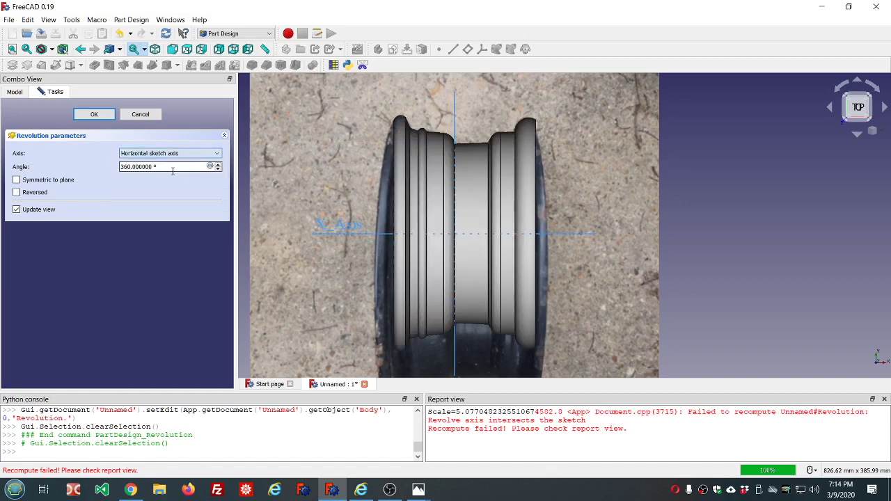
left_click(98, 117)
Orbit and zoom to view the revolved wheel rim from an oblique angle
scroll(307, 136, "down", 3)
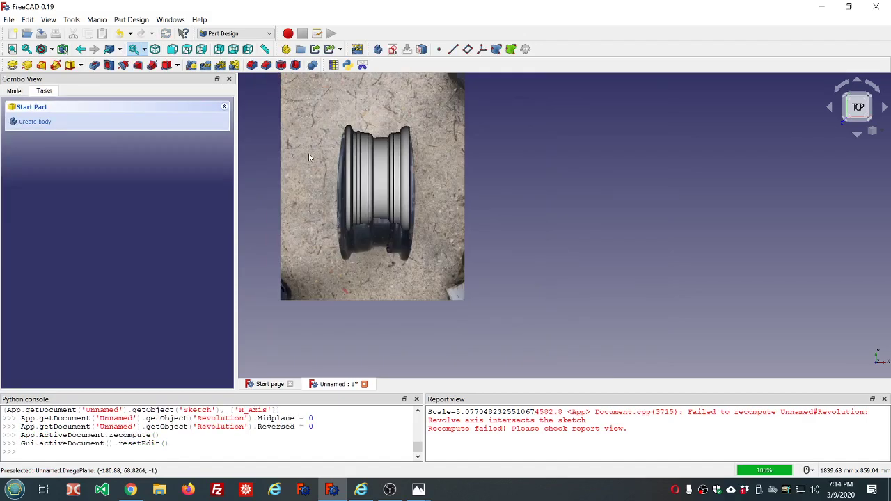
mouse_move(310, 158)
middle_mouse_down()
mouse_move(501, 204)
mouse_move(312, 145)
mouse_move(298, 155)
middle_mouse_up()
scroll(370, 229, "up", 2)
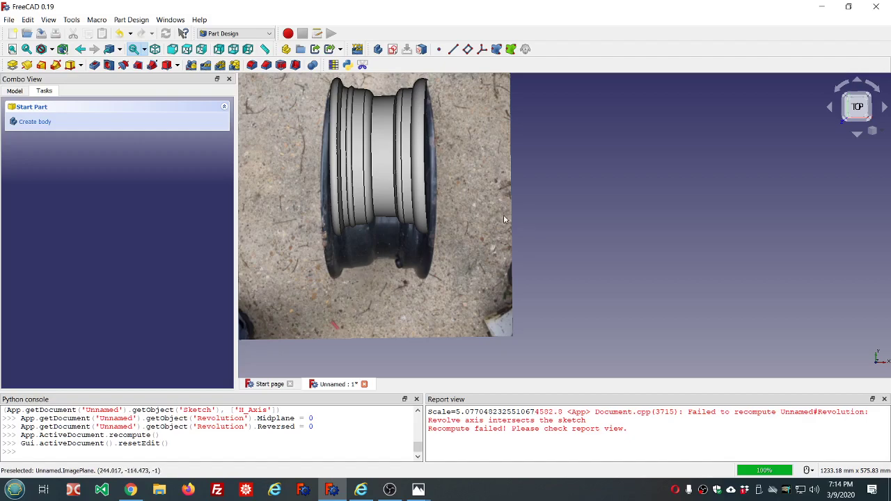
mouse_move(503, 214)
middle_mouse_down()
mouse_move(354, 202)
mouse_move(549, 213)
mouse_move(514, 205)
mouse_move(525, 230)
mouse_move(587, 224)
mouse_move(508, 216)
middle_mouse_up()
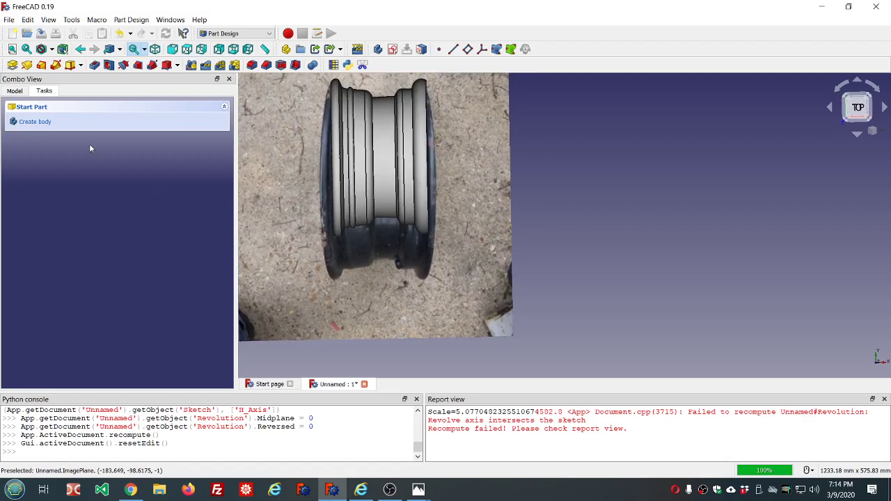
Select the rim sketch under Revolution and raise its attachment offset z to 5, then 11 mm
left_click(14, 91)
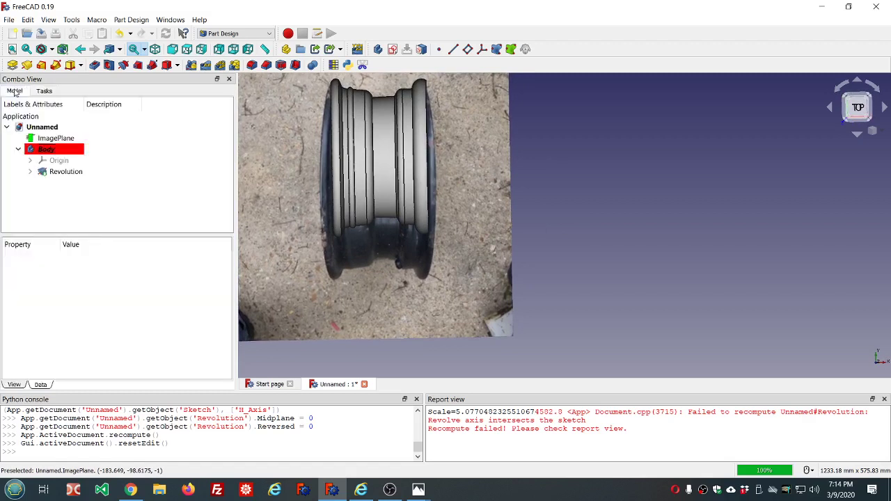
left_click(29, 172)
left_click(58, 183)
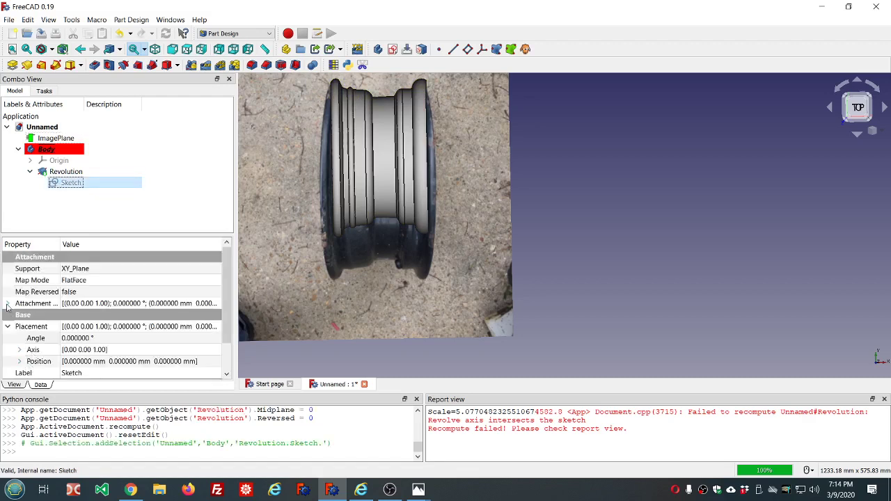
left_click(8, 305)
left_click(19, 338)
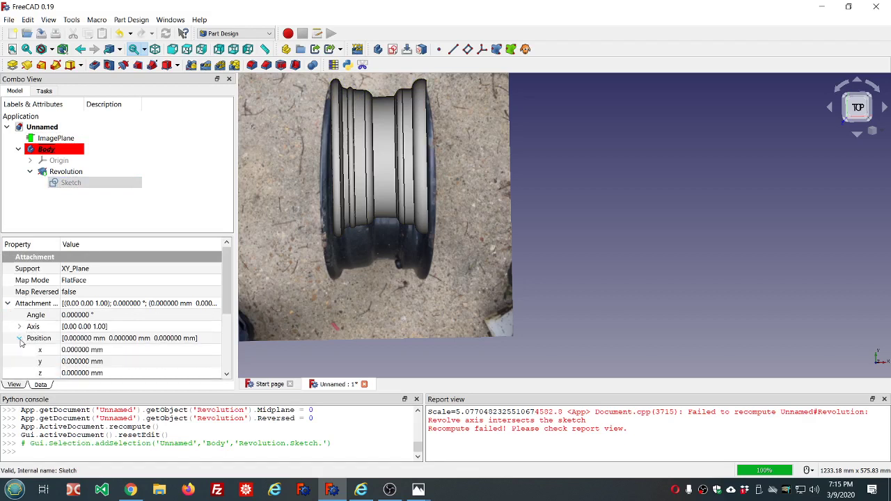
left_click(109, 374)
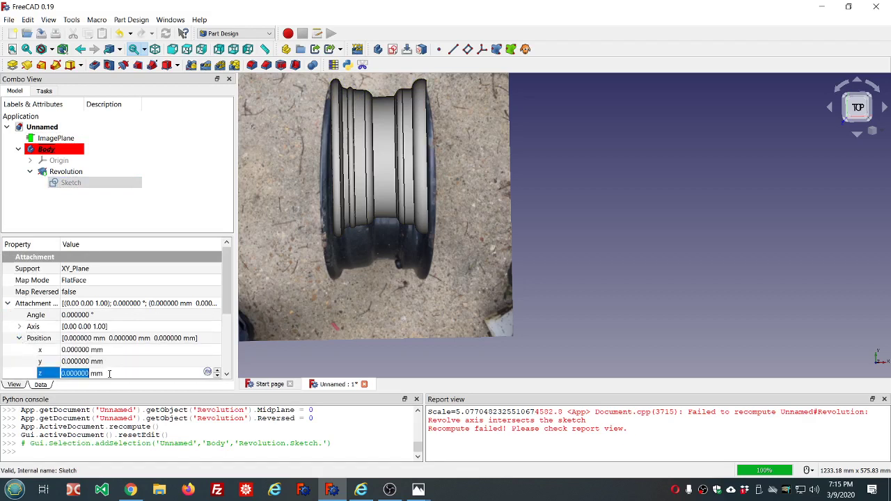
scroll(109, 374, "up", 3)
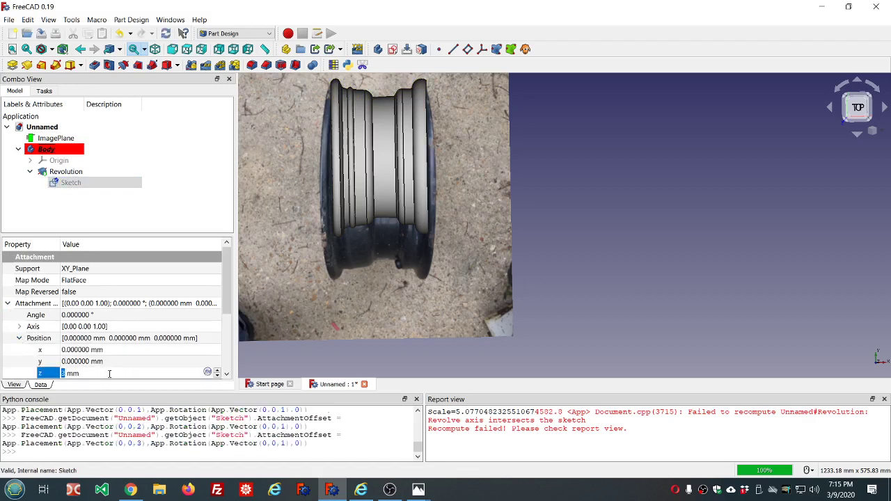
key("Return")
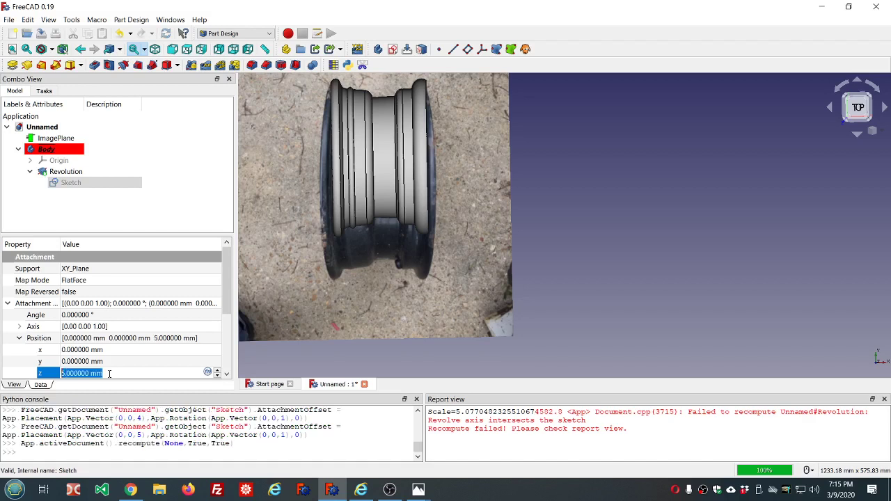
scroll(110, 374, "up", 6)
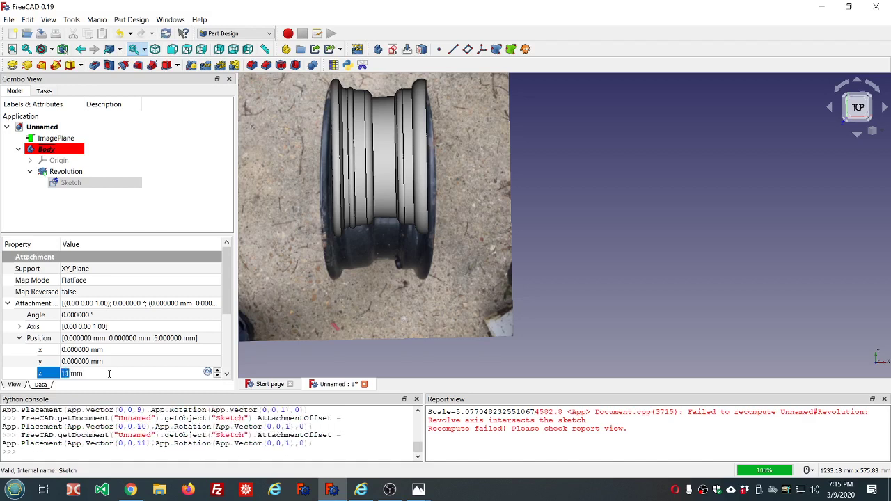
key("Return")
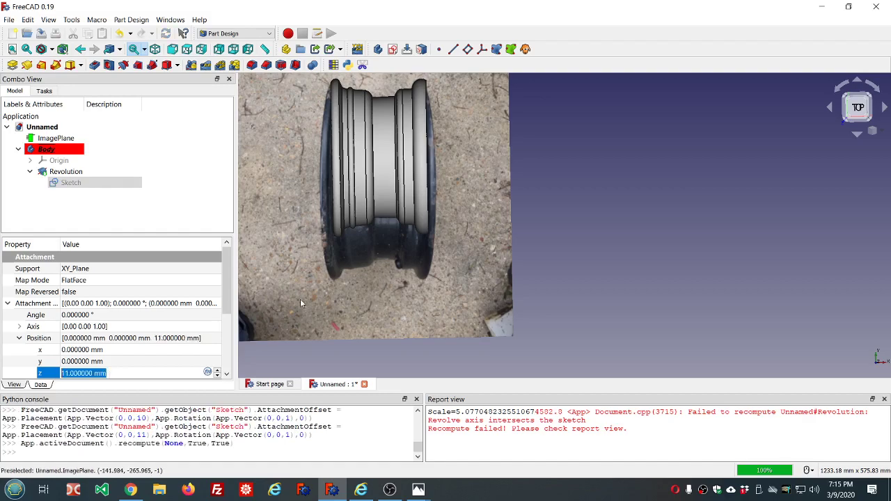
Set the sketch's attachment offset z to 50 mm and inspect the rim
middle_click_drag(300, 299, 325, 293)
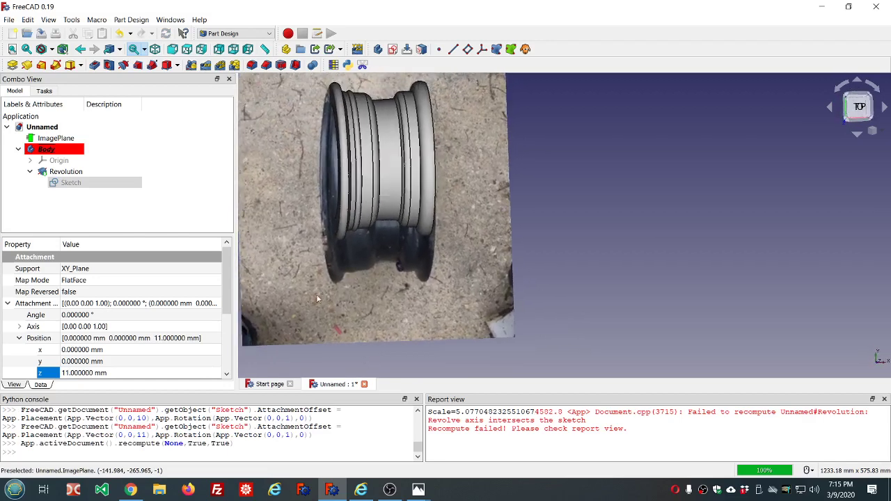
left_click(147, 374)
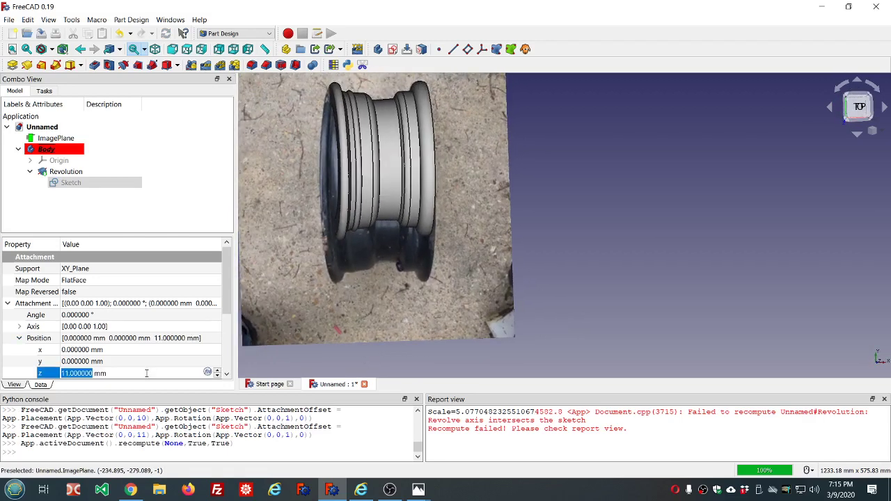
type("50")
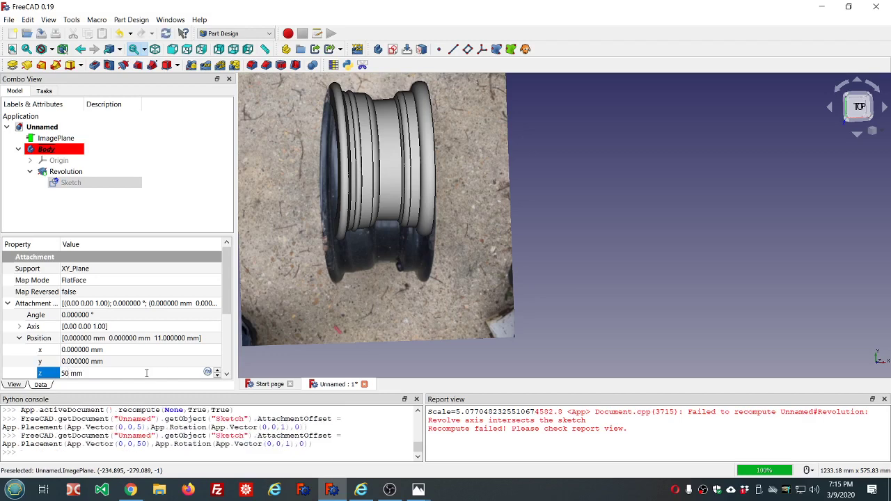
key("Return")
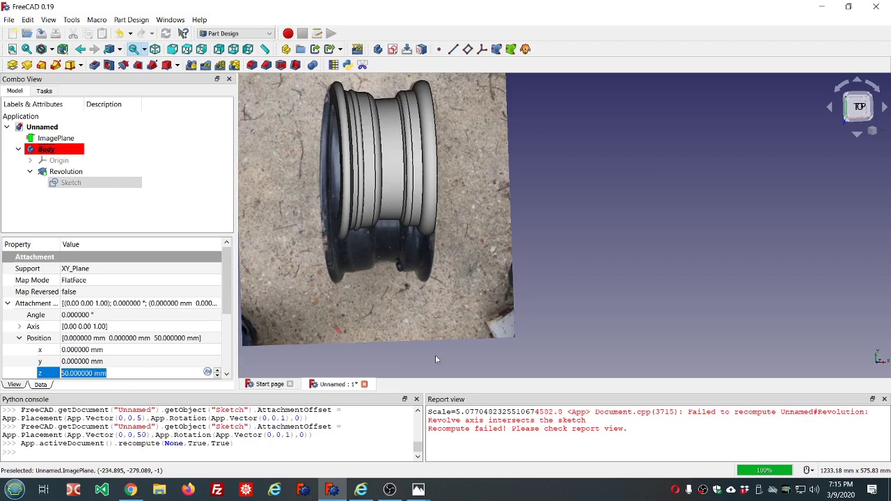
middle_click_drag(594, 285, 575, 287)
scroll(576, 287, "down", 2)
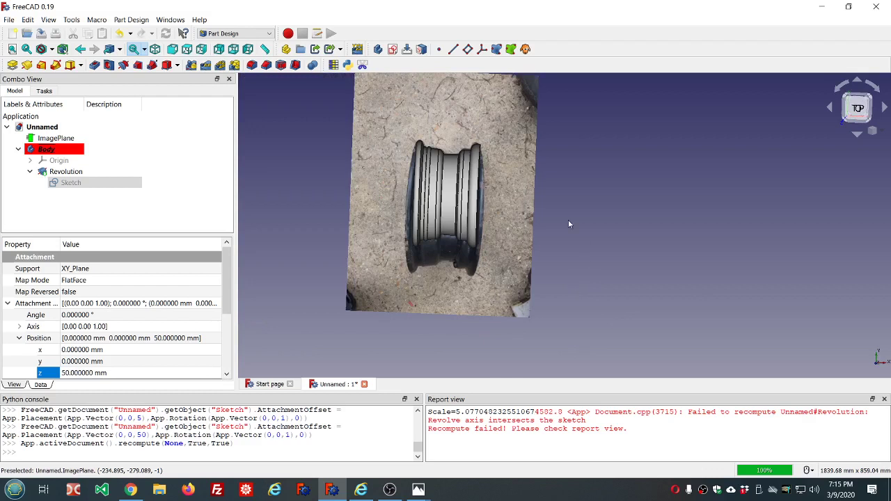
left_click(140, 373)
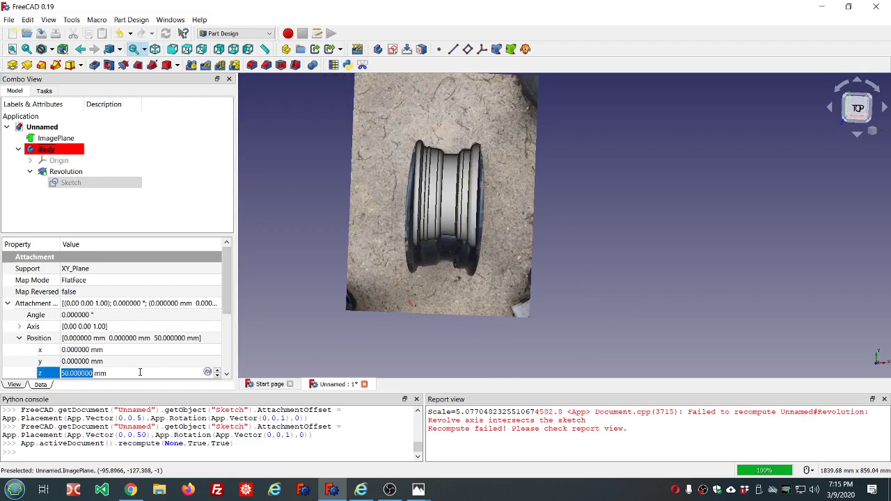
Set the offset z to 0 and y to 50 mm, then recompute and inspect
type("0")
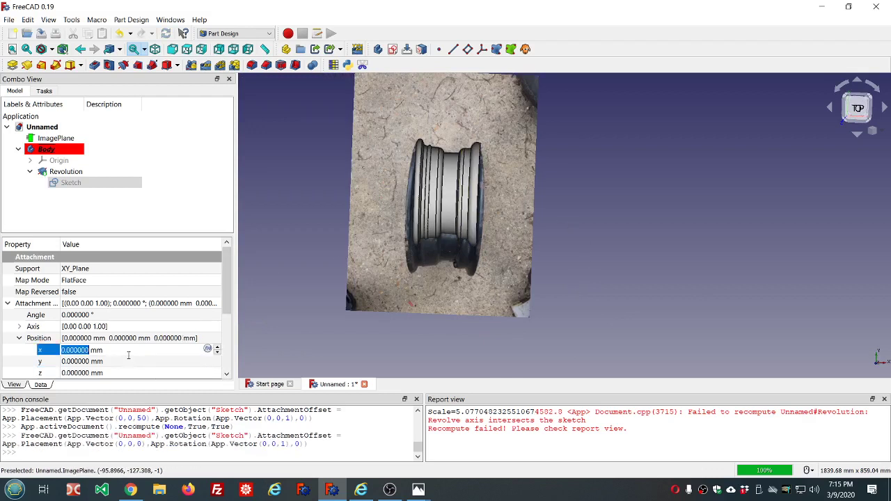
left_click(127, 361)
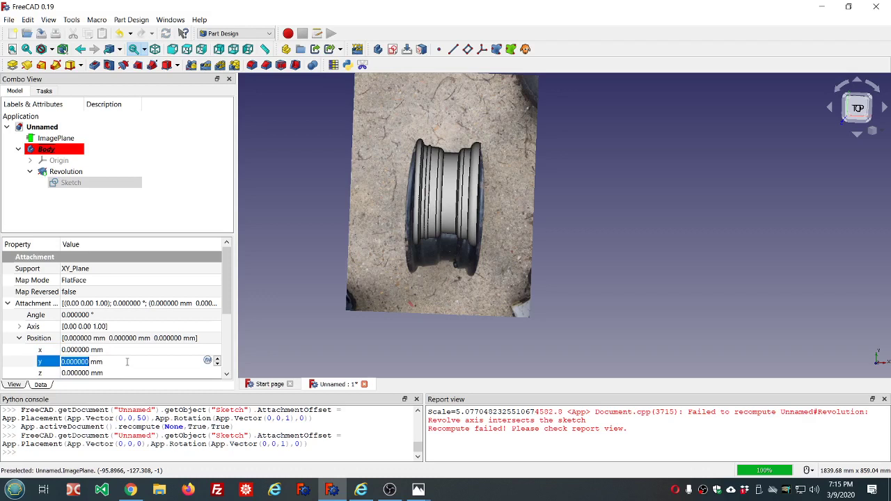
type("50")
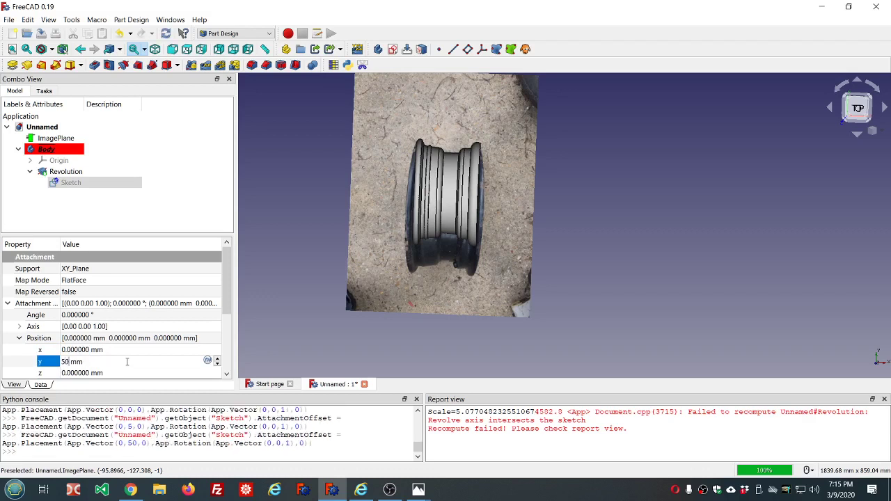
left_click(166, 34)
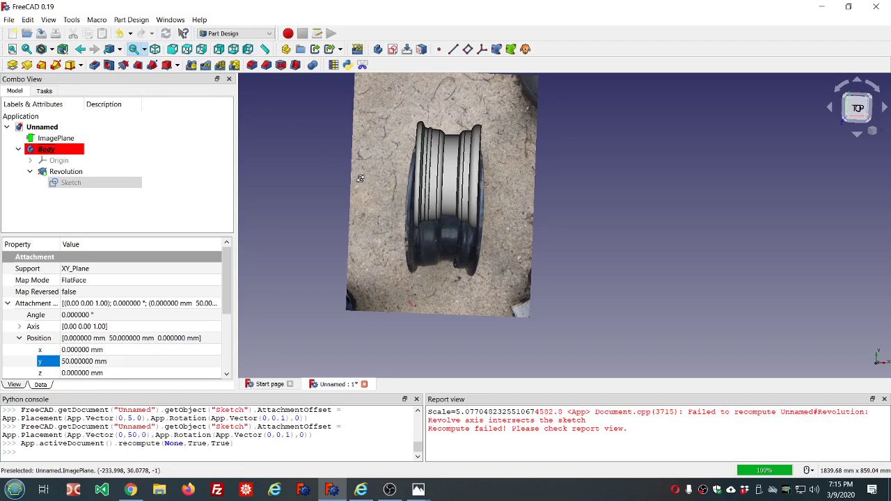
mouse_move(363, 181)
middle_mouse_down()
mouse_move(426, 191)
mouse_move(354, 184)
middle_mouse_up()
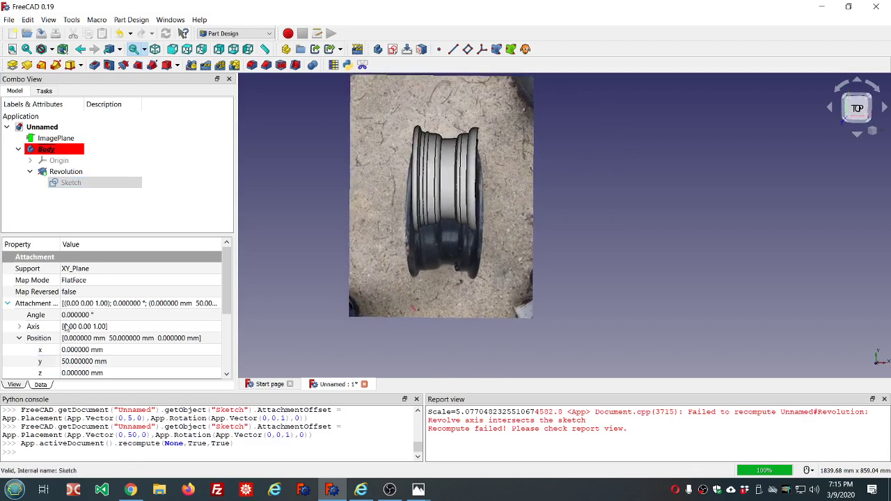
Reset the attachment offset y back to 0 mm
left_click(124, 361)
type("0")
key("Return")
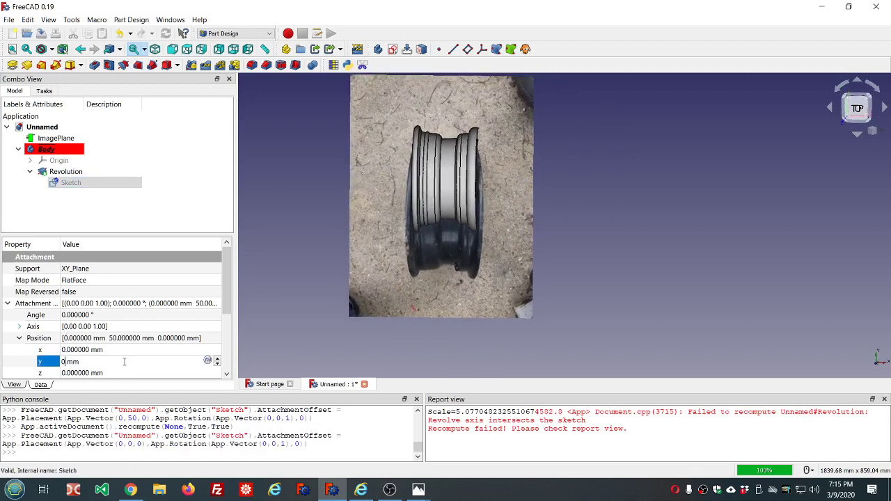
left_click(67, 183, "ctrl")
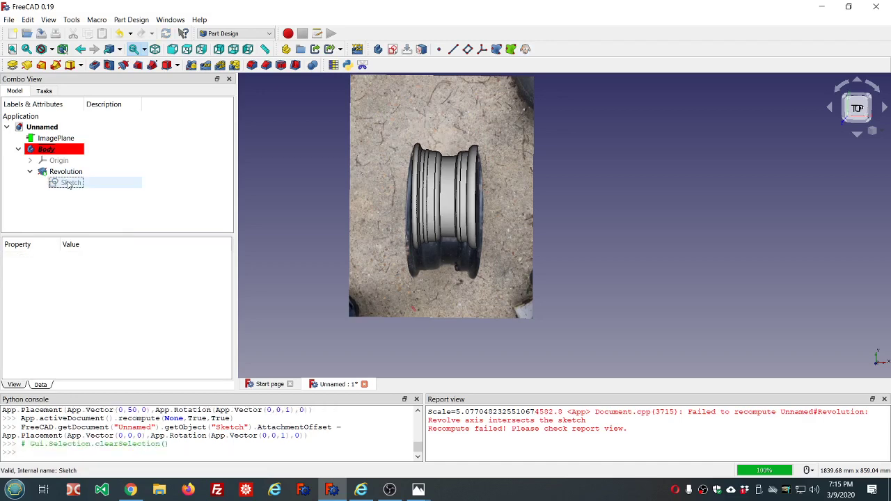
double_click(68, 183)
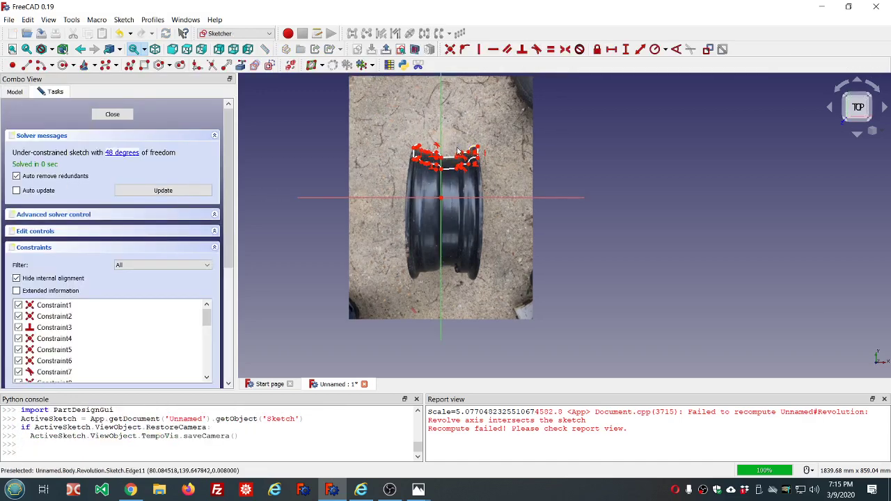
scroll(457, 151, "up", 5)
scroll(457, 151, "down", 2)
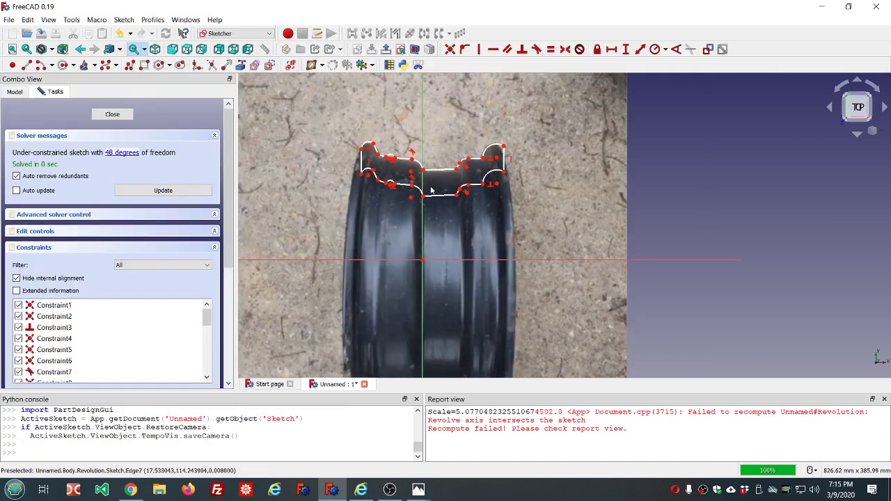
scroll(431, 189, "down", 2)
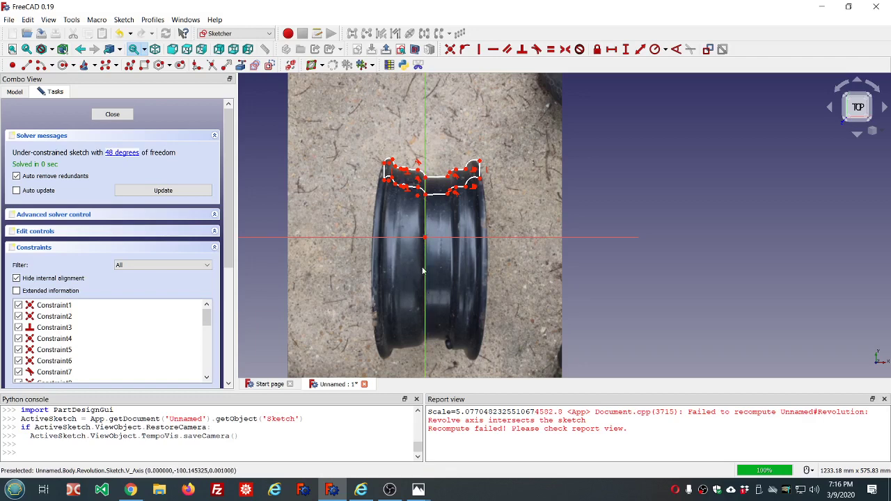
Leave sketch editing, then briefly reopen and close the rim profile sketch
left_click(112, 115)
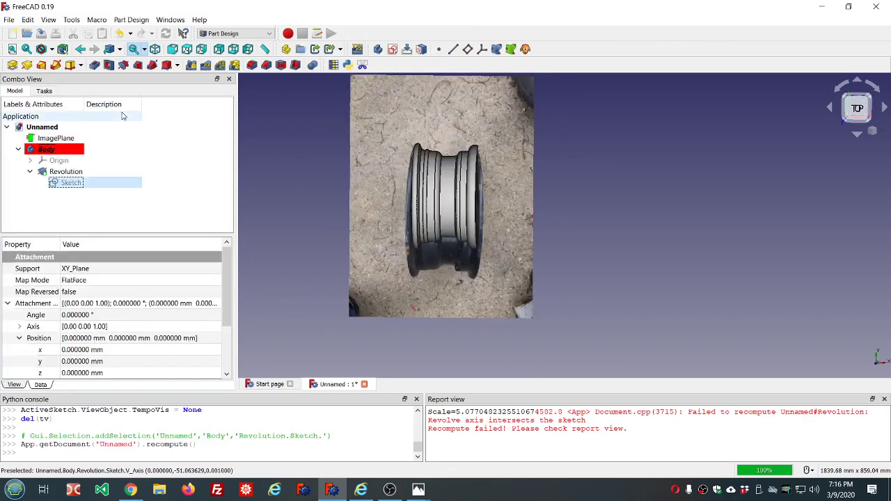
left_click(37, 141)
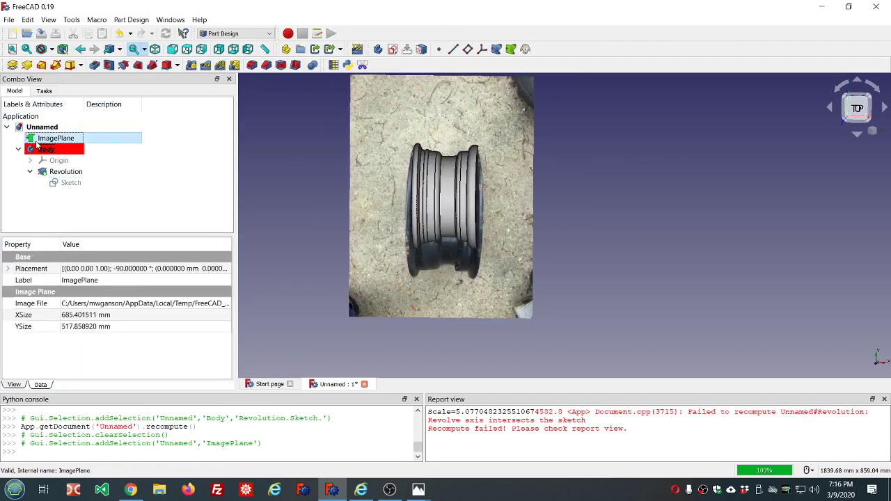
left_click(67, 185)
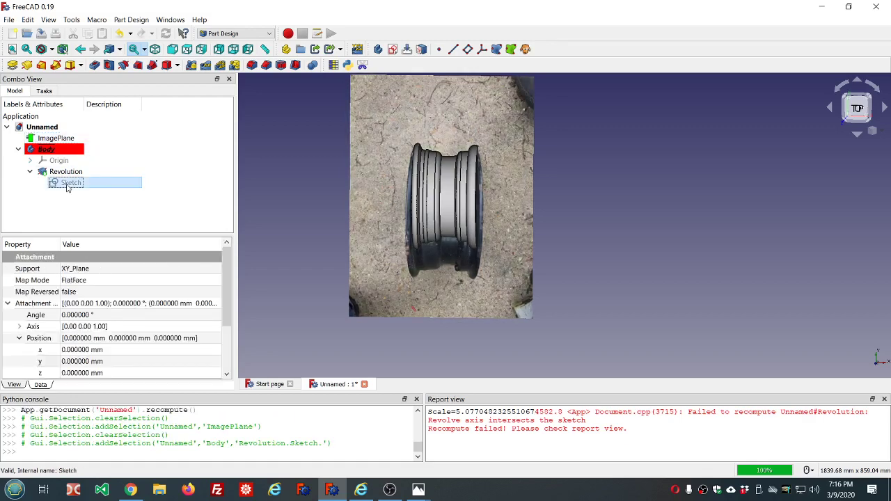
double_click(67, 184)
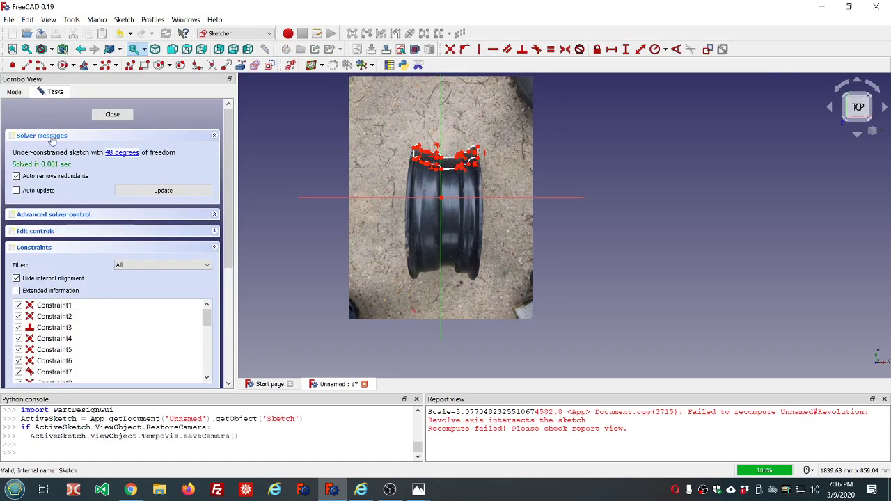
left_click(101, 117)
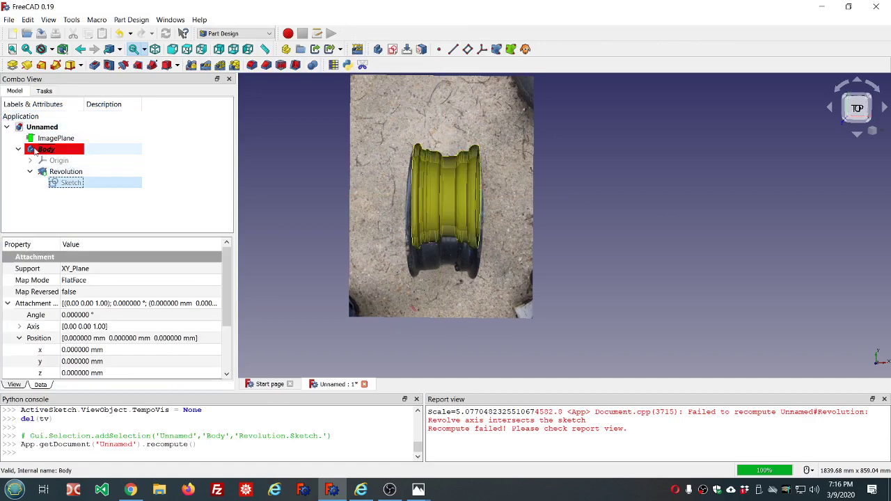
Set the ImagePlane's Placement position y to 40 mm and clear the selection
left_click(56, 137)
left_click(8, 269)
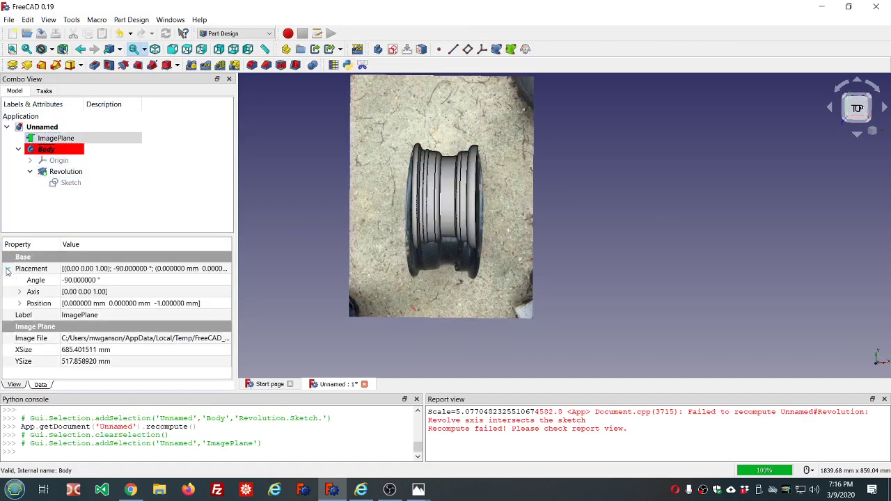
left_click(19, 305)
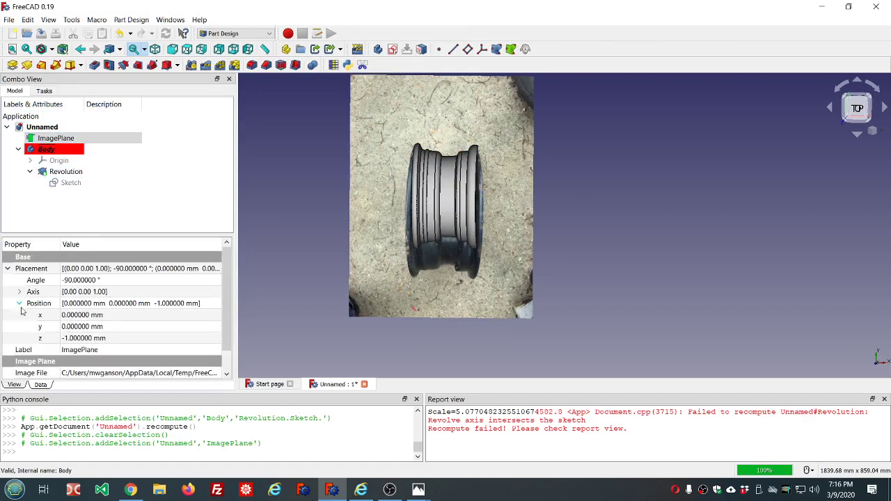
left_click(118, 327)
scroll(119, 326, "up", 4)
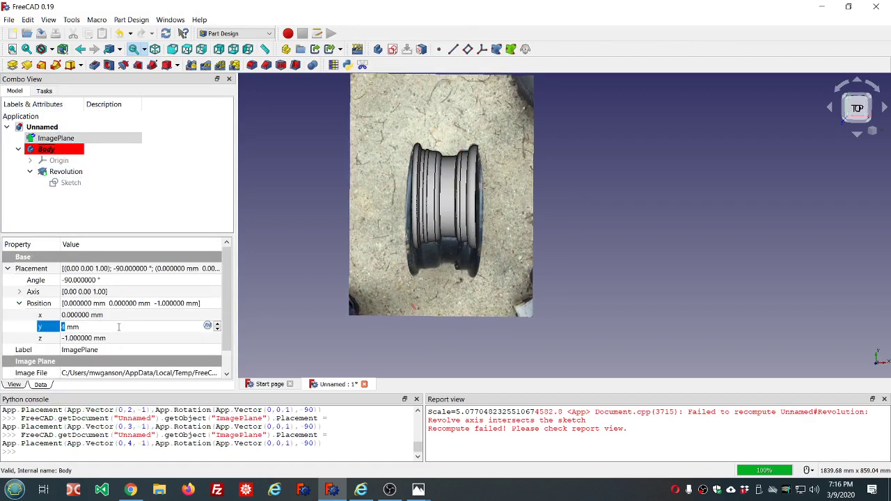
scroll(118, 326, "up", 20)
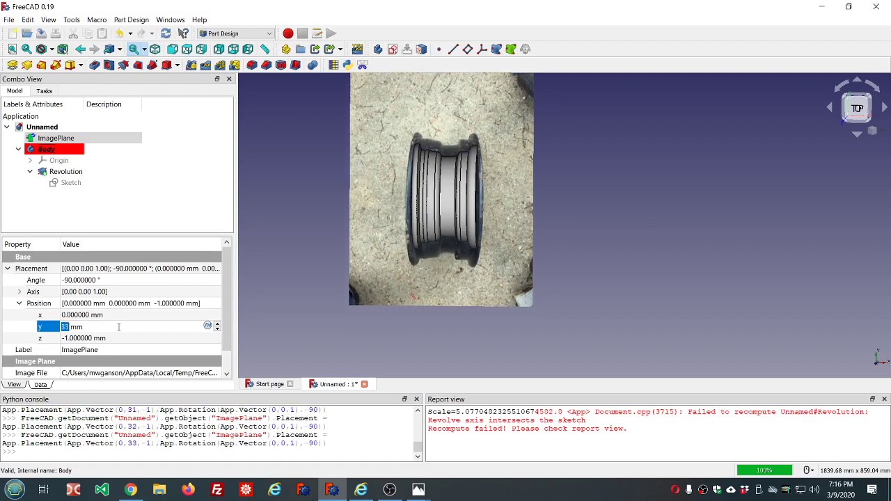
scroll(118, 327, "up", 9)
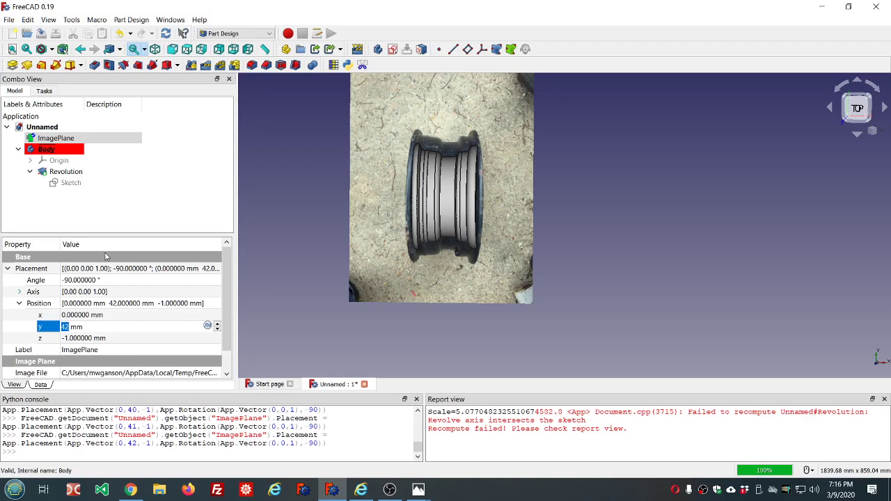
scroll(97, 329, "down", 2)
left_click(146, 158)
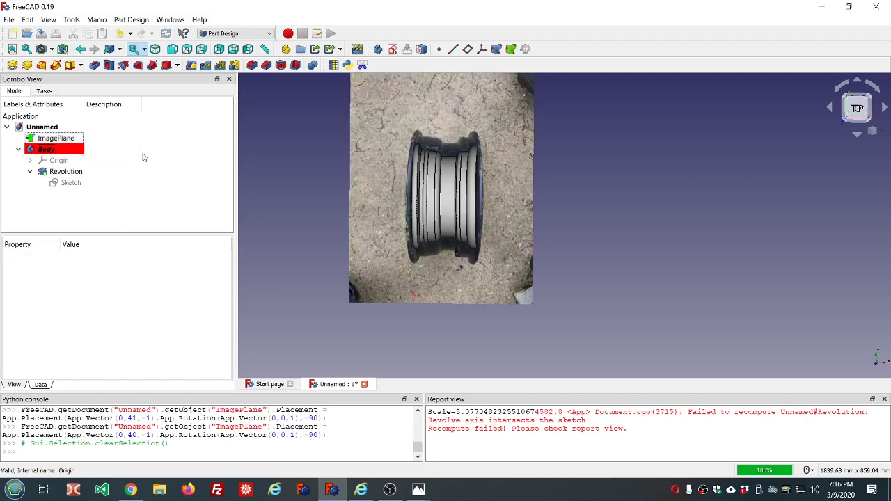
In the rim sketch, move the whole profile by a reference vertex to a higher spot
double_click(63, 184)
scroll(460, 151, "up", 3)
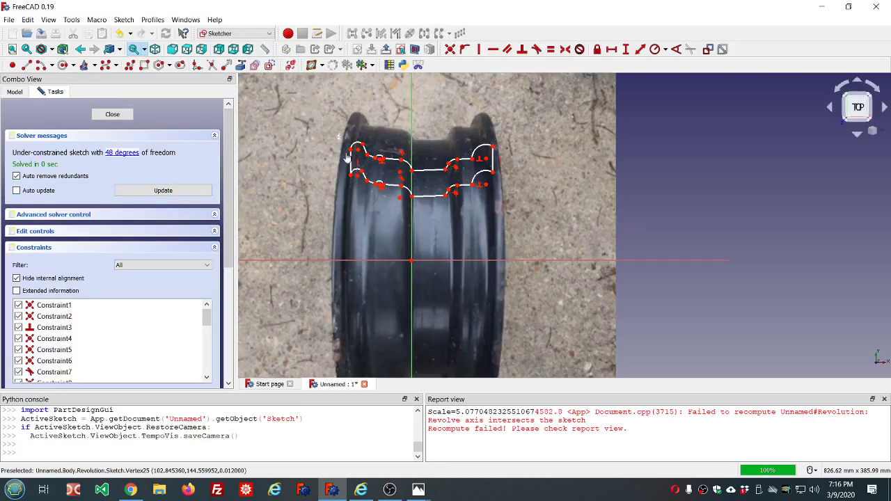
mouse_move(339, 136)
left_mouse_down()
mouse_move(423, 209)
mouse_move(498, 221)
mouse_move(508, 214)
left_mouse_up()
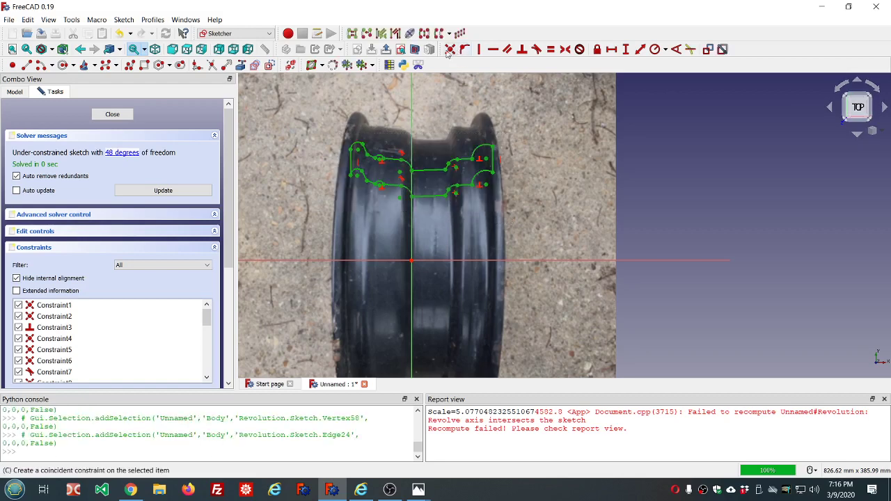
left_click(411, 175)
left_click(412, 173)
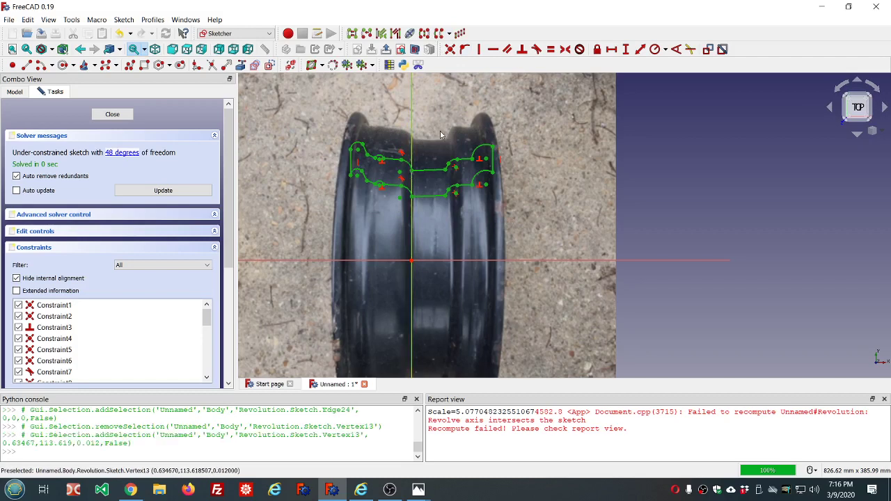
left_click(449, 36)
left_click(454, 72)
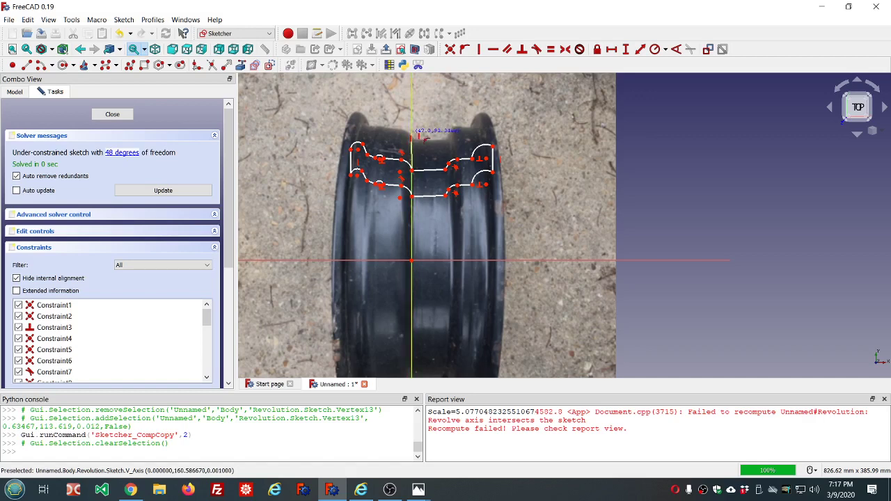
left_click(412, 138)
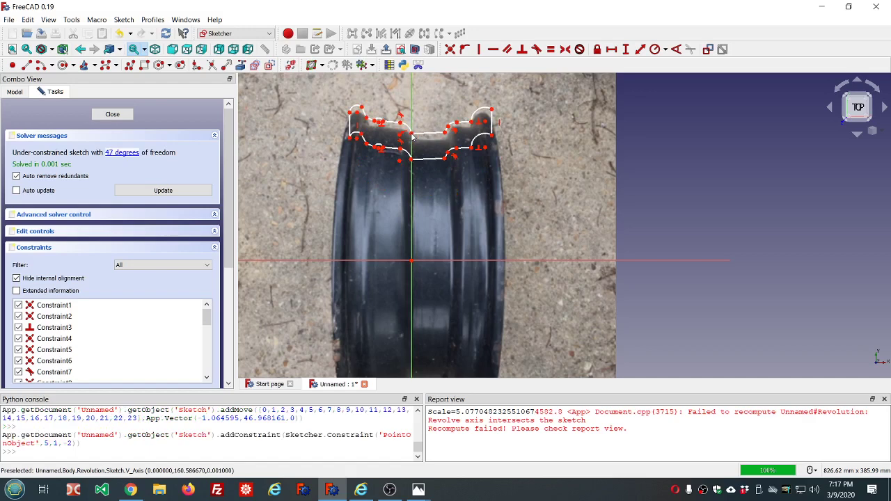
Undo that move and shift the profile by a smaller offset, about 8.8 mm, over the photo
left_click(120, 36)
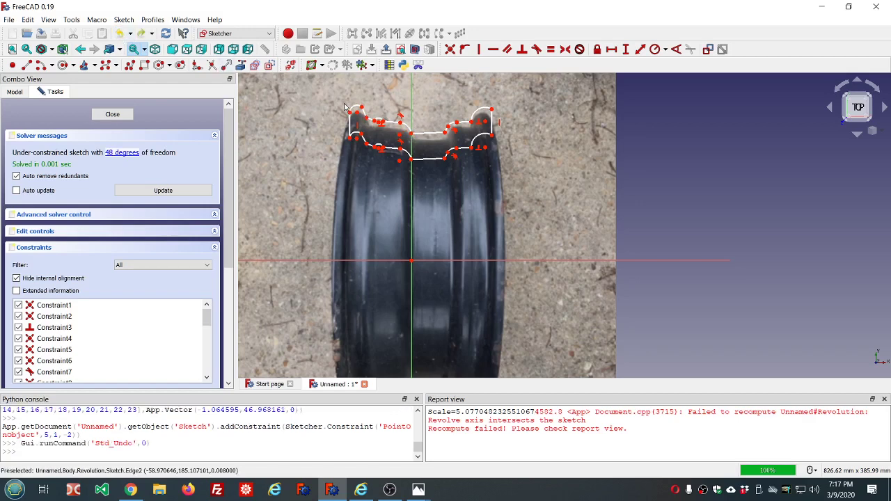
mouse_move(344, 103)
left_mouse_down()
mouse_move(436, 171)
mouse_move(505, 180)
left_mouse_up()
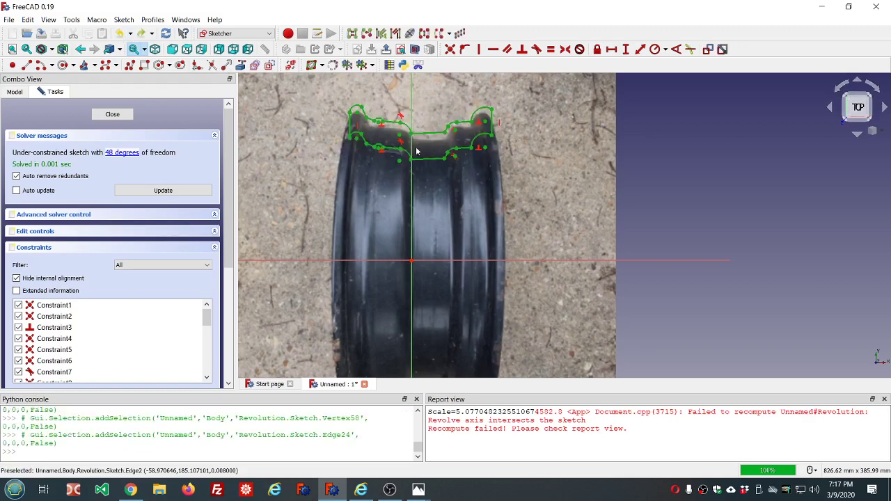
left_click(411, 162)
left_click(412, 163)
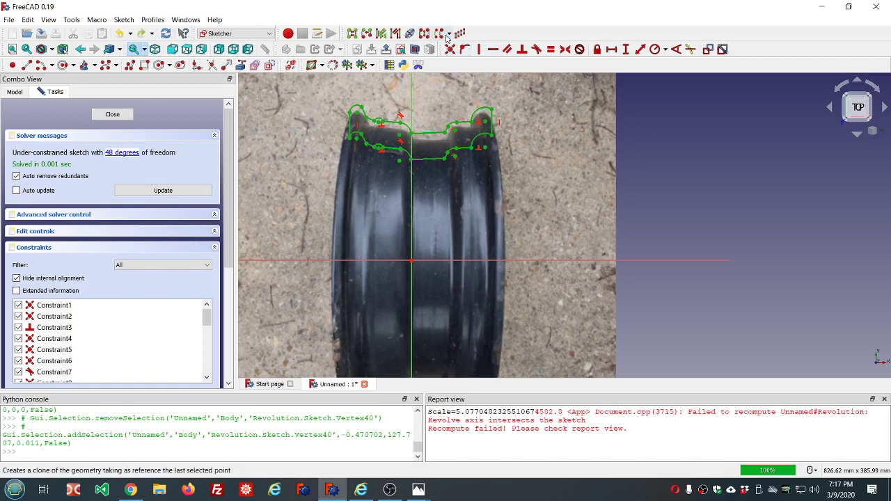
left_click(449, 33)
left_click(452, 74)
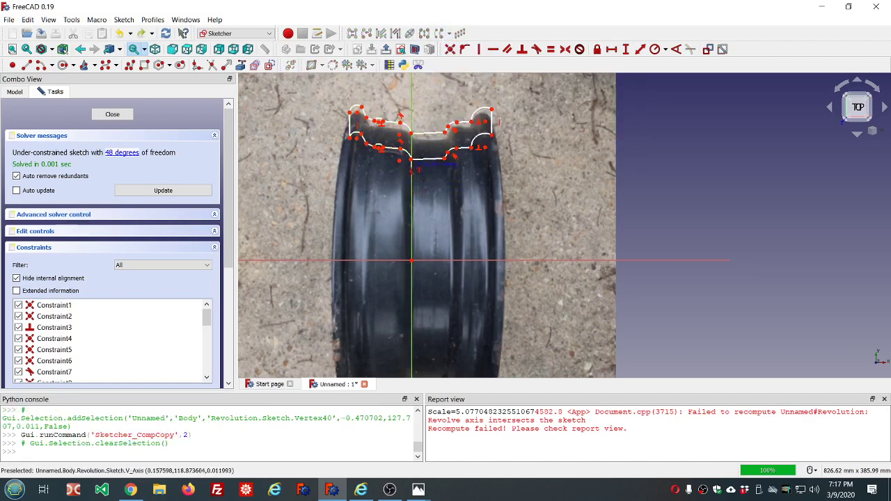
left_click(412, 168)
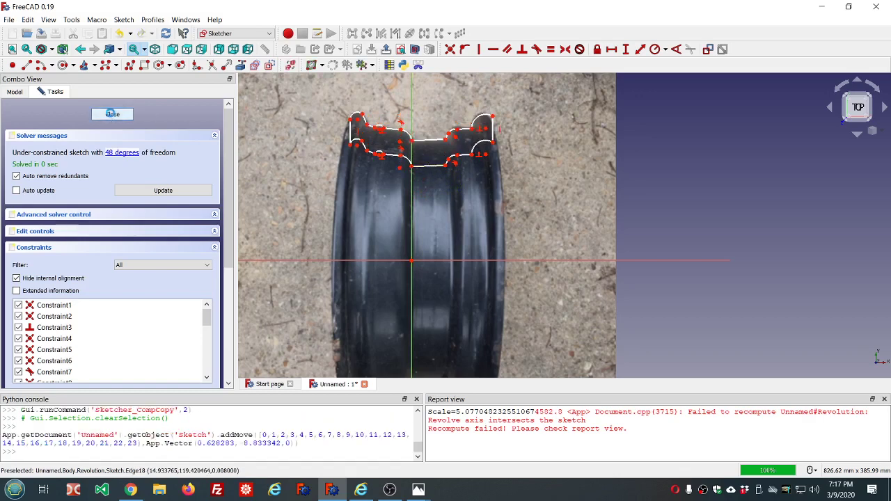
Close the sketch and hide the ImagePlane photo so only the revolved rim solid shows
left_click(112, 114)
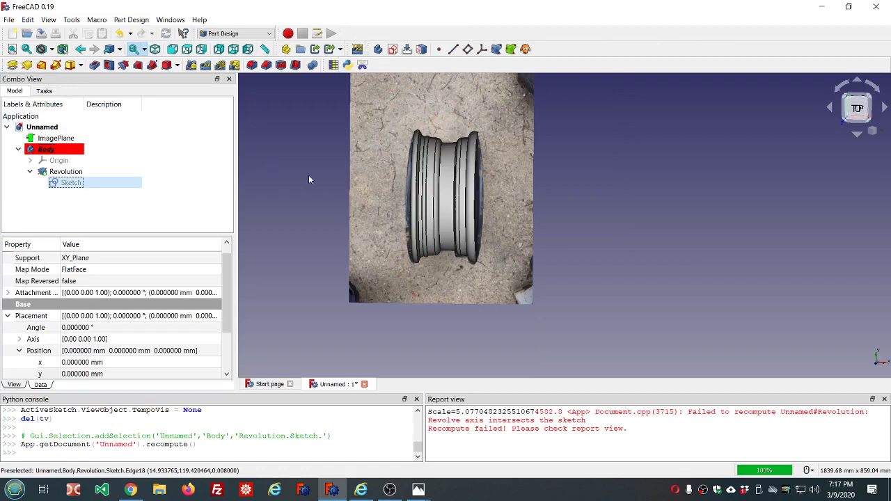
mouse_move(310, 180)
middle_mouse_down()
mouse_move(368, 186)
mouse_move(287, 181)
mouse_move(423, 183)
mouse_move(511, 197)
mouse_move(320, 175)
middle_mouse_up()
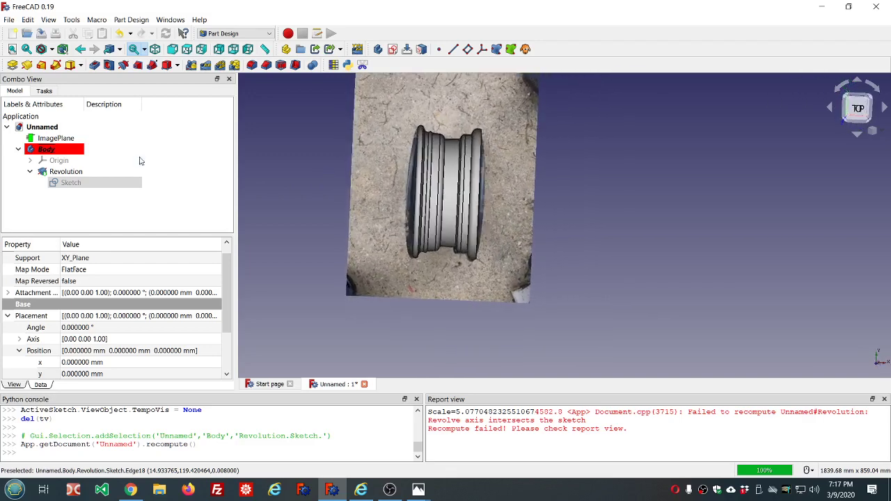
left_click(56, 138)
key("space")
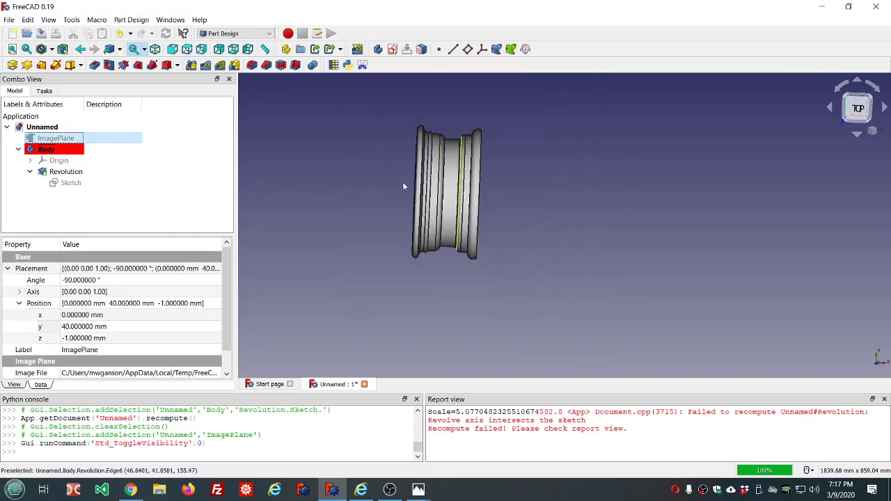
middle_click_drag(402, 187, 451, 200)
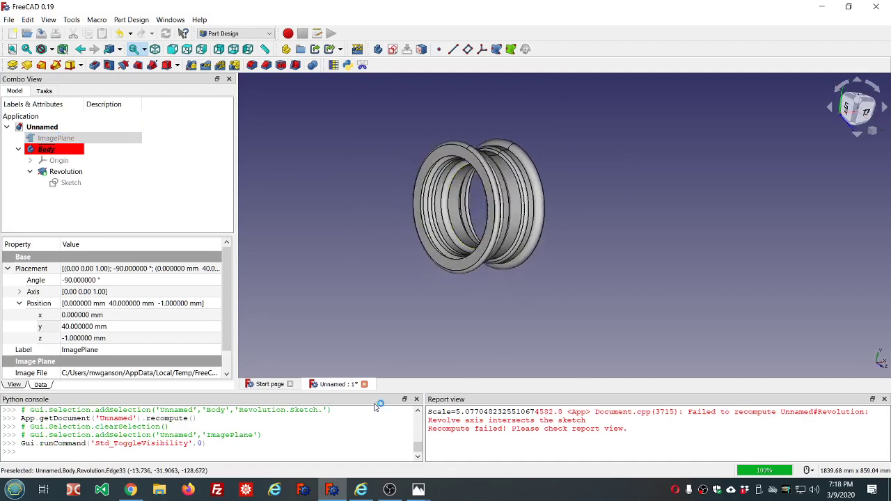
View the front-view wheel photo IMG_0007.JPG in Photos, then switch back to FreeCAD
left_click(418, 489)
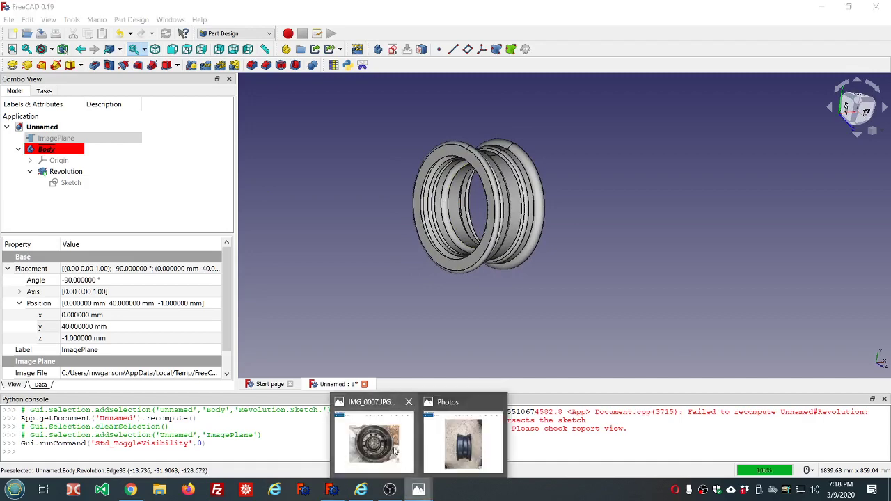
left_click(394, 451)
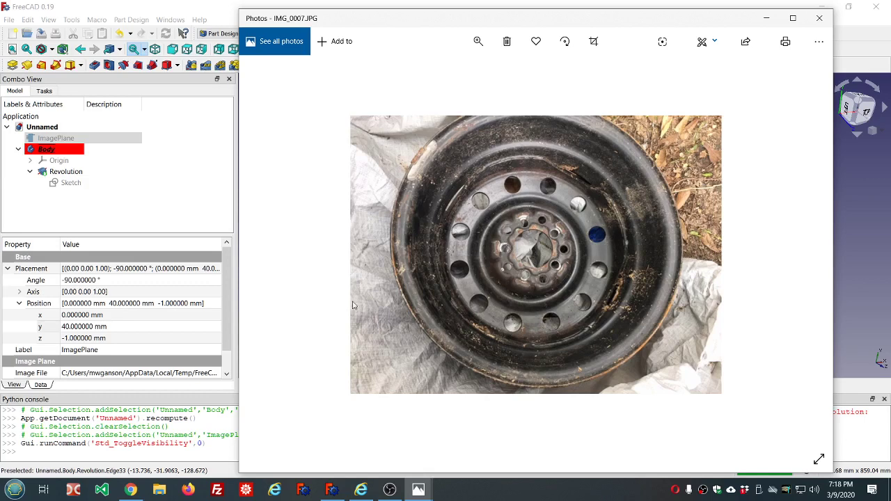
left_click(332, 490)
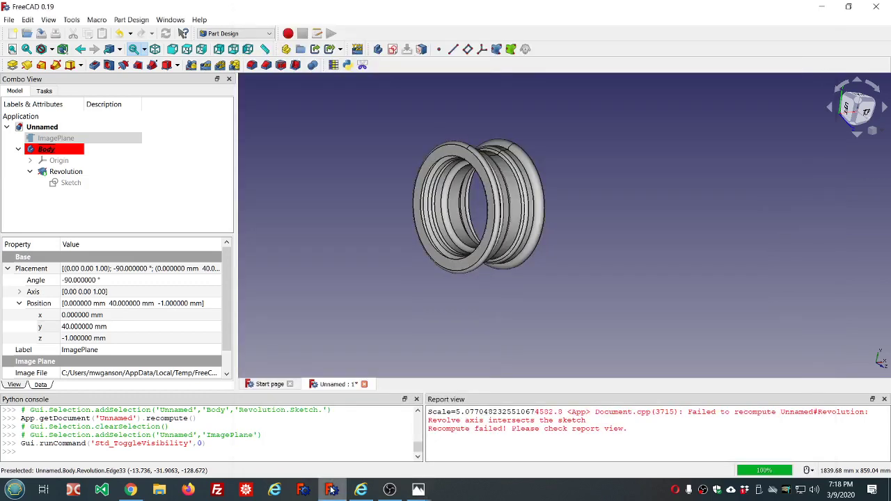
Delete the small lower arc and stretch both profile lines down toward the horizontal axis
double_click(66, 182)
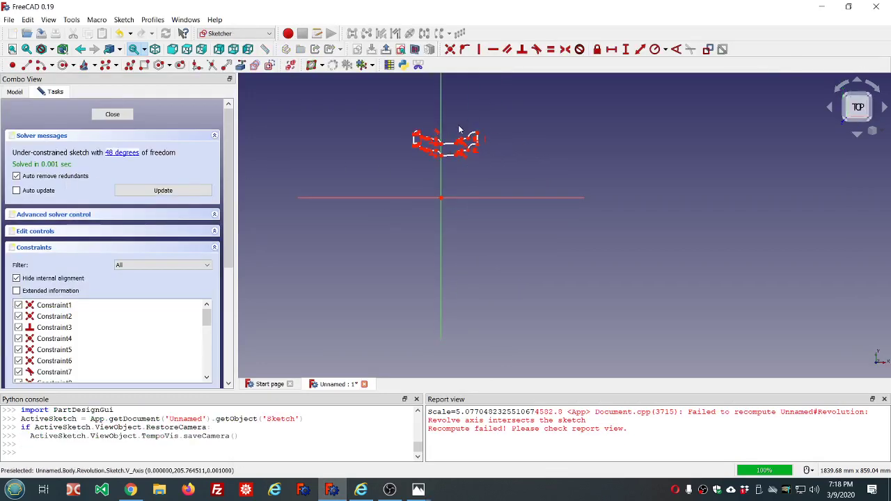
scroll(458, 130, "up", 3)
scroll(459, 129, "up", 2)
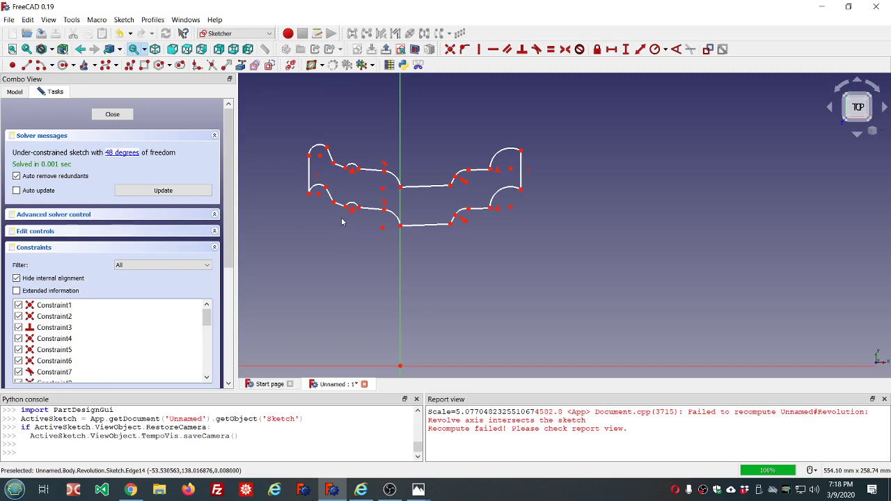
key("Down")
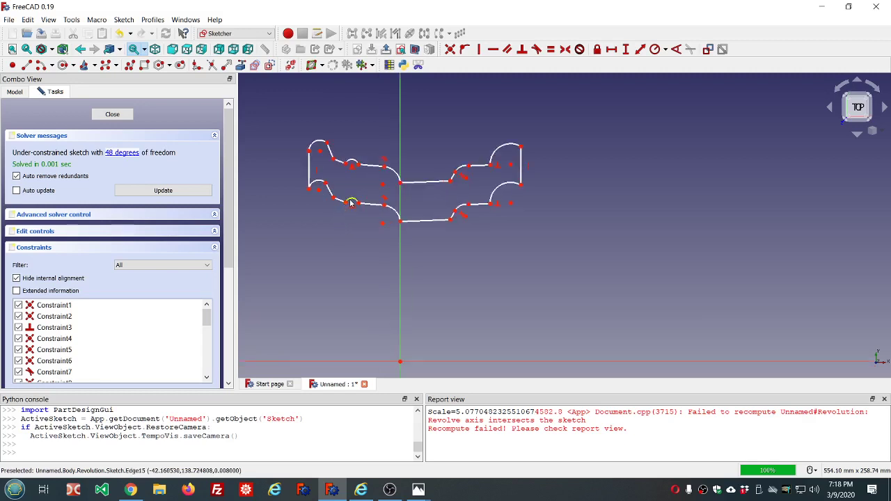
left_click(350, 203)
key("Delete")
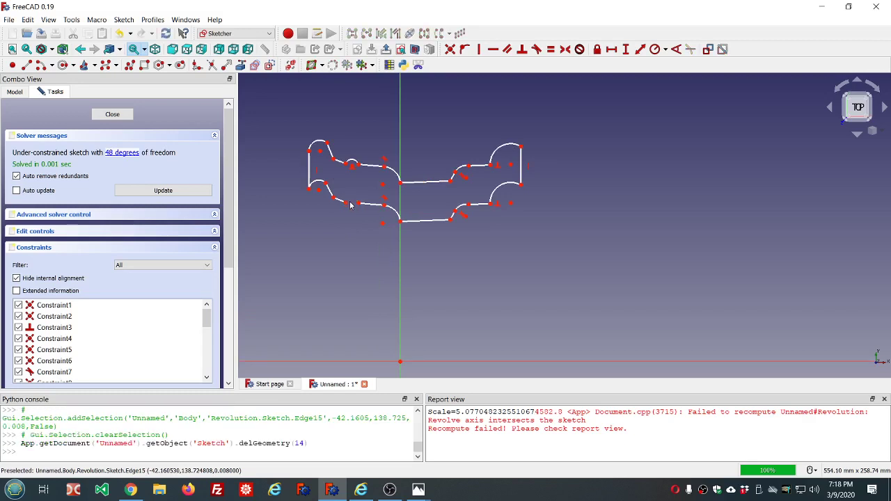
left_click_drag(346, 207, 342, 365)
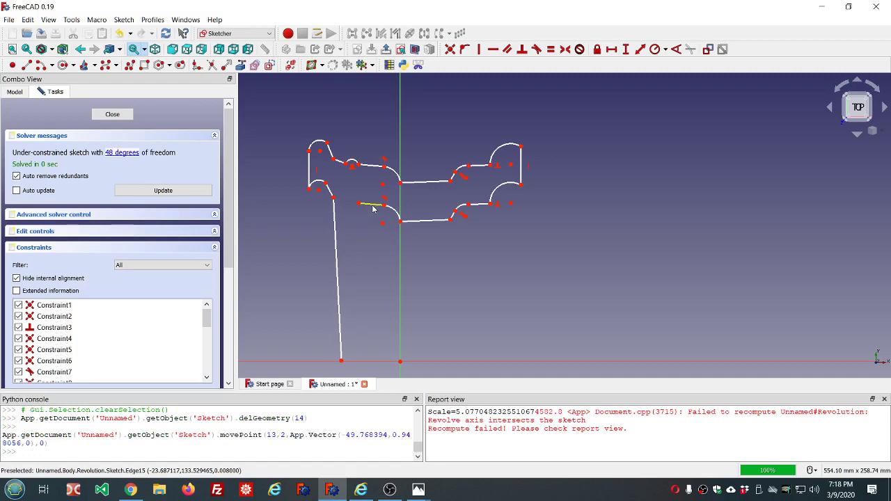
mouse_move(368, 204)
left_mouse_down()
mouse_move(360, 215)
mouse_move(366, 292)
mouse_move(378, 322)
left_mouse_up()
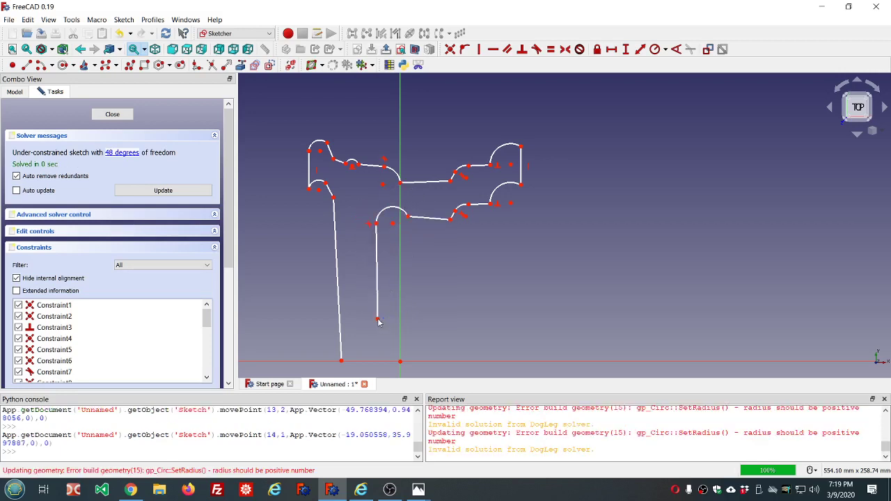
Join the endpoints at the arc's left end and make the inner leg end coincide with the origin
left_click(369, 224)
key("Delete")
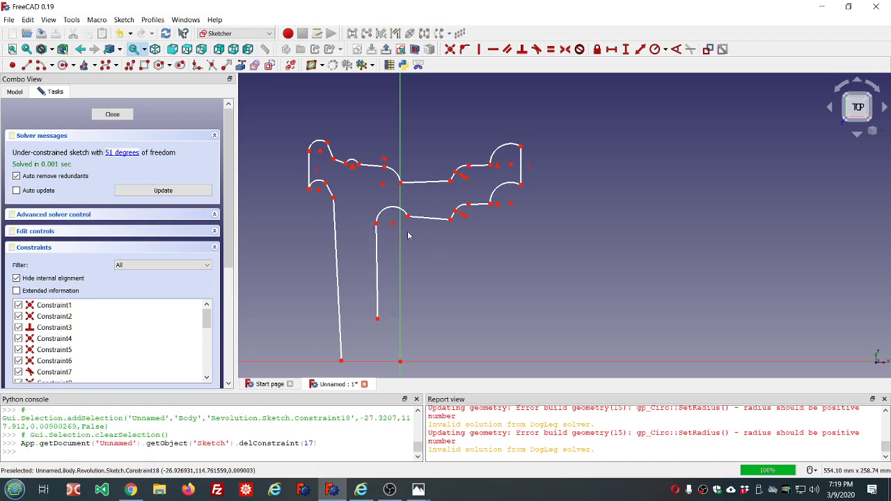
left_click_drag(370, 220, 389, 245)
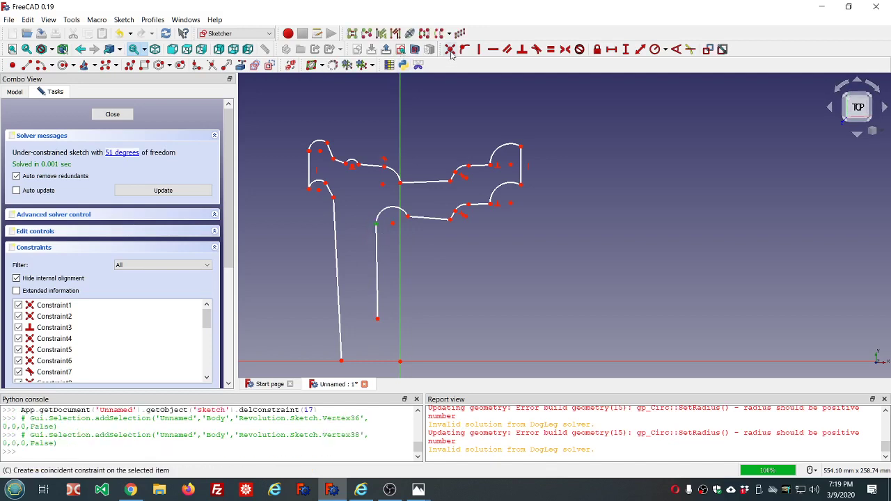
left_click(450, 49)
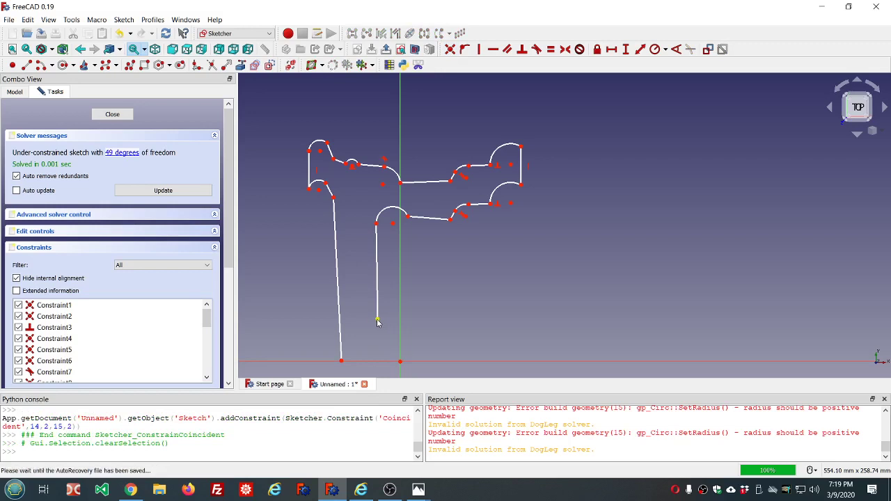
left_click_drag(378, 321, 399, 360)
left_click(399, 361)
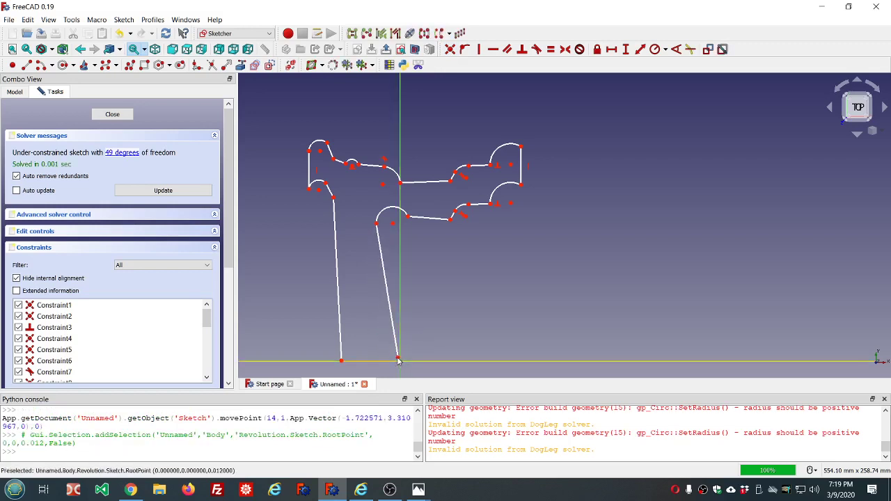
left_click(399, 360)
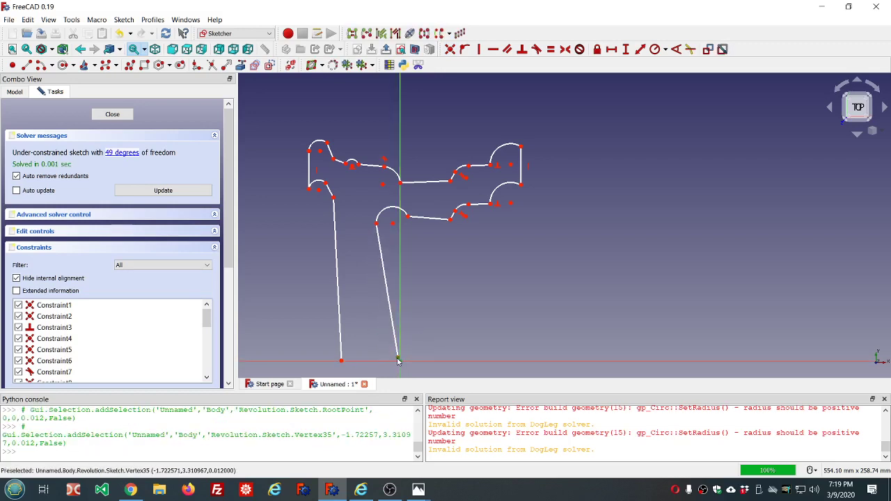
left_click(450, 49)
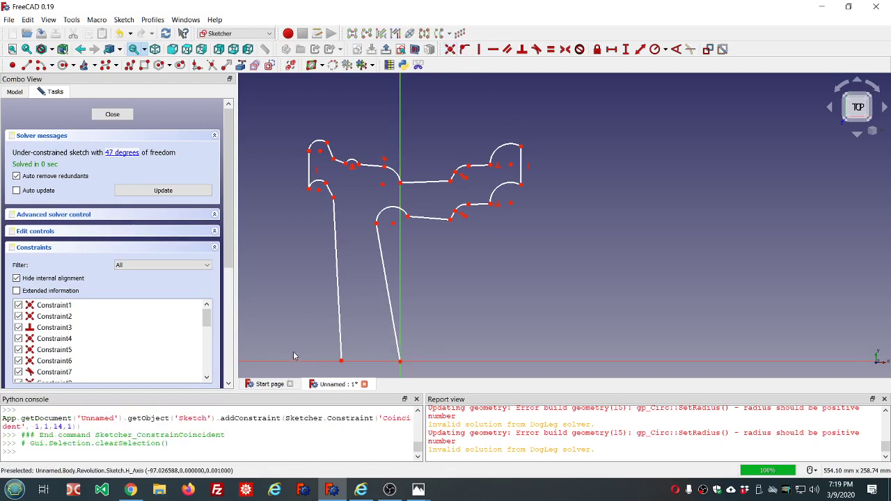
Draw the horizontal bottom line along the axis to close the rim profile
left_click(27, 65)
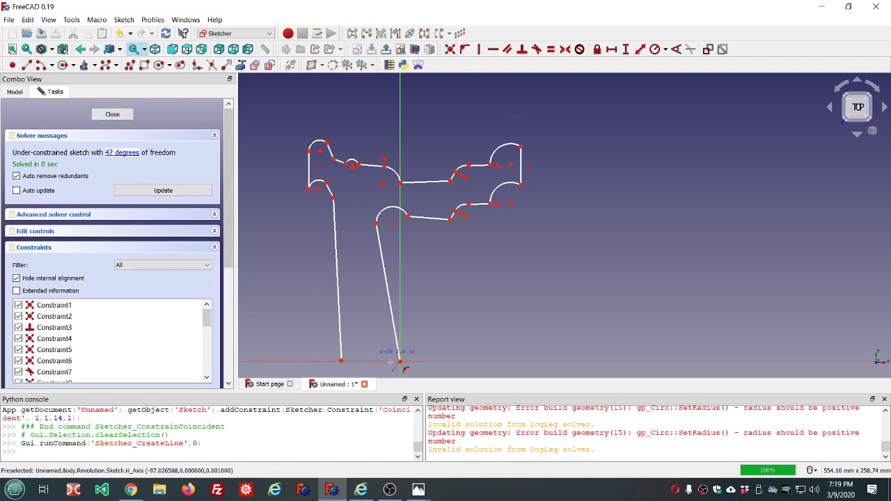
left_click(341, 360)
left_click(400, 360)
right_click(457, 322)
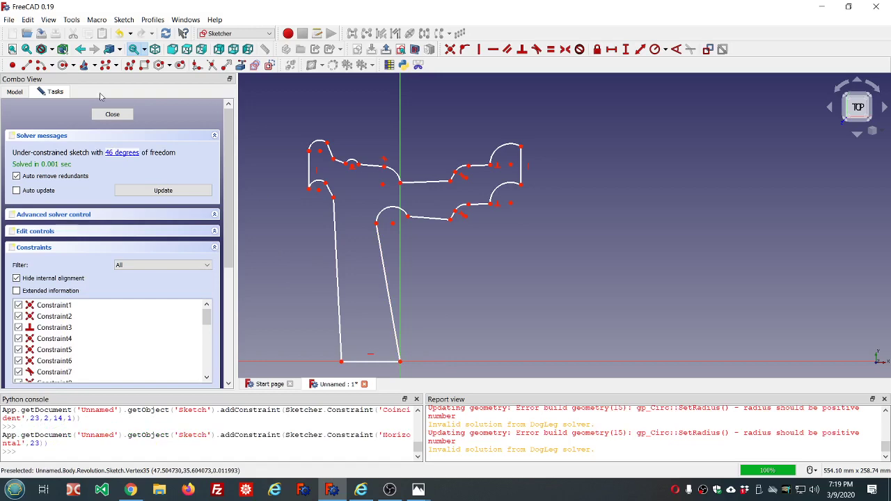
Leave the sketch, tilt the view and select the rim's Body
left_click(111, 115)
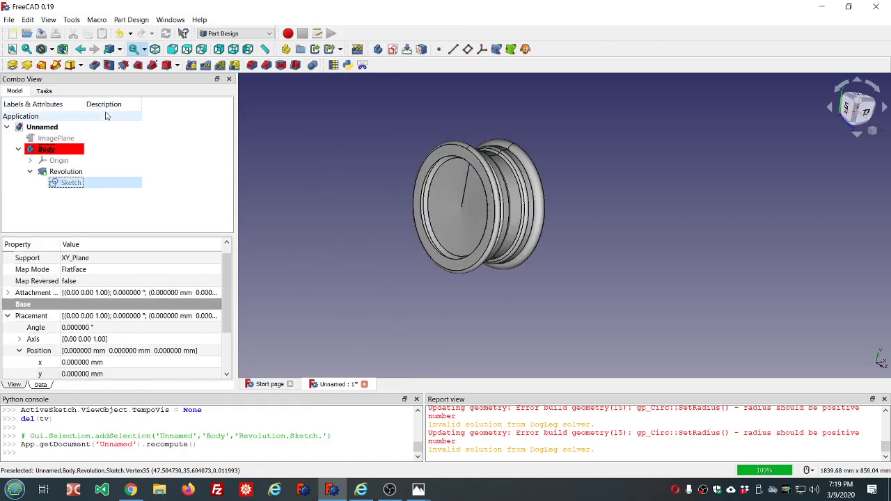
mouse_move(587, 190)
middle_mouse_down()
mouse_move(458, 202)
mouse_move(598, 212)
mouse_move(645, 197)
mouse_move(642, 185)
middle_mouse_up()
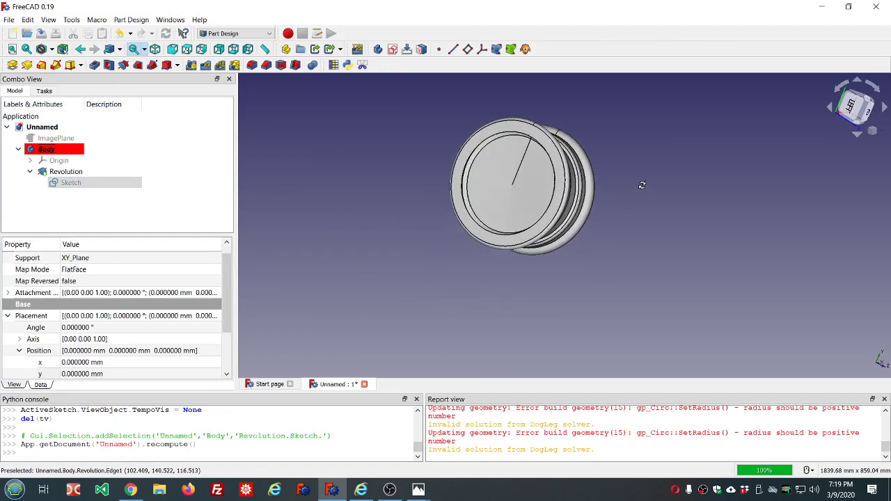
left_click(55, 149)
left_click(230, 34)
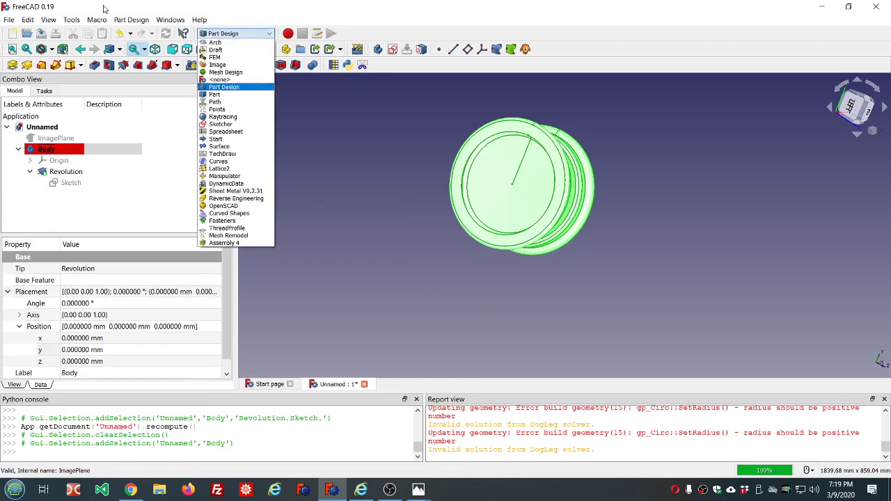
left_click(41, 33)
Save the document as 040_tire_rim in E:\youtube and clear the Report view log
left_click(40, 33)
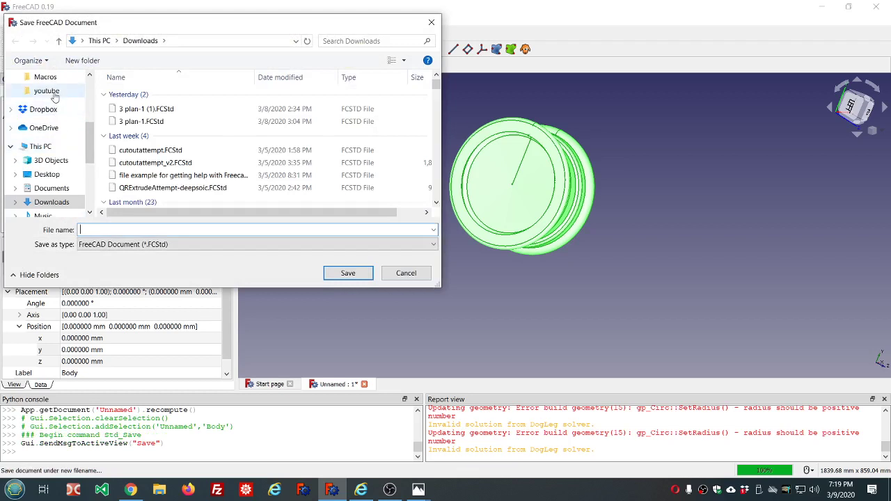
left_click(50, 91)
left_click(136, 229)
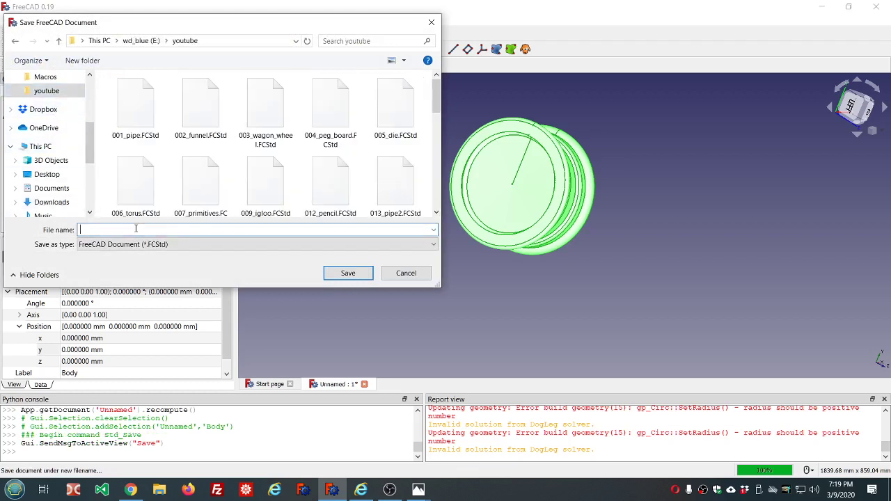
type("040_tire_rim")
key("Return")
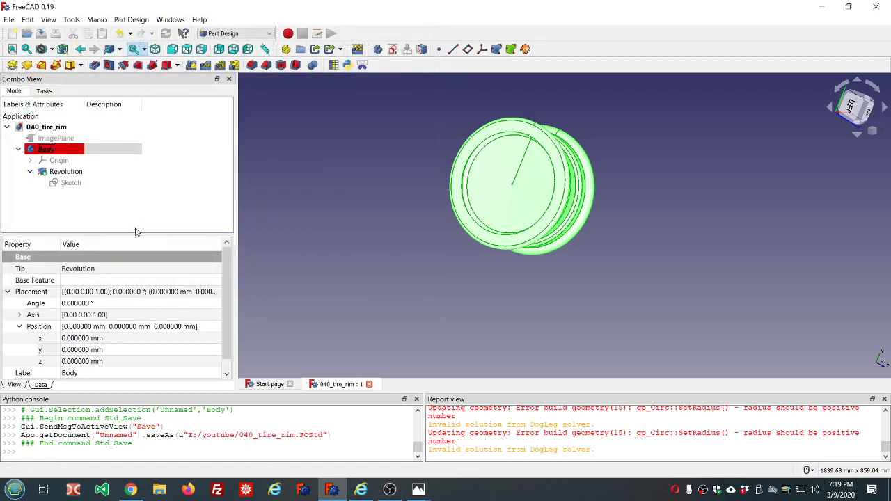
right_click(561, 449)
left_click(582, 425)
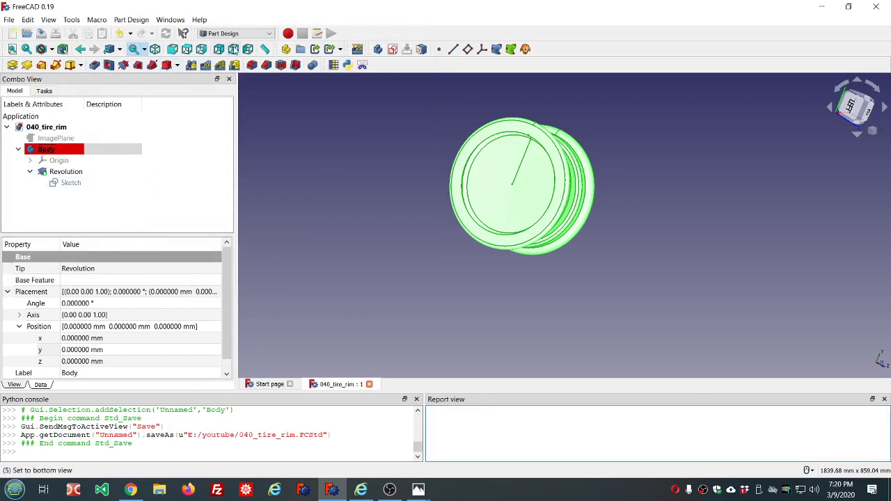
In the Part workbench, check the Body's geometry: 0 invalid shapes, one solid with 23 faces
left_click(240, 34)
left_click(236, 95)
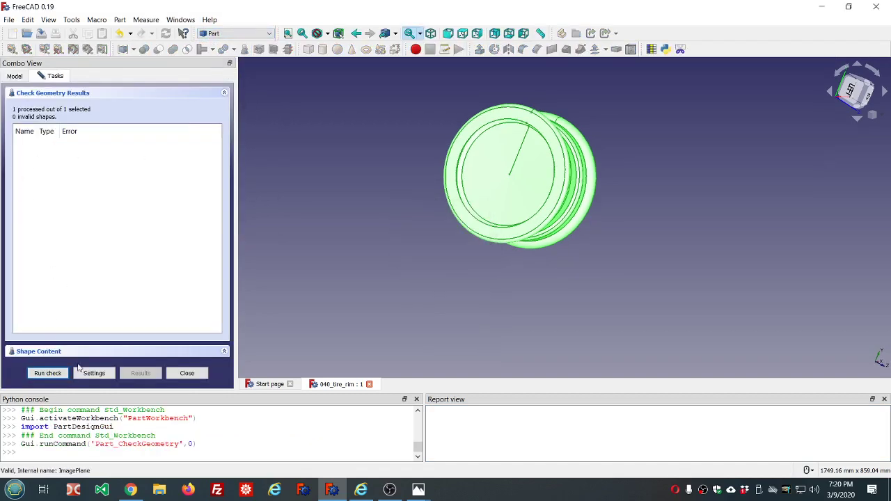
left_click(52, 351)
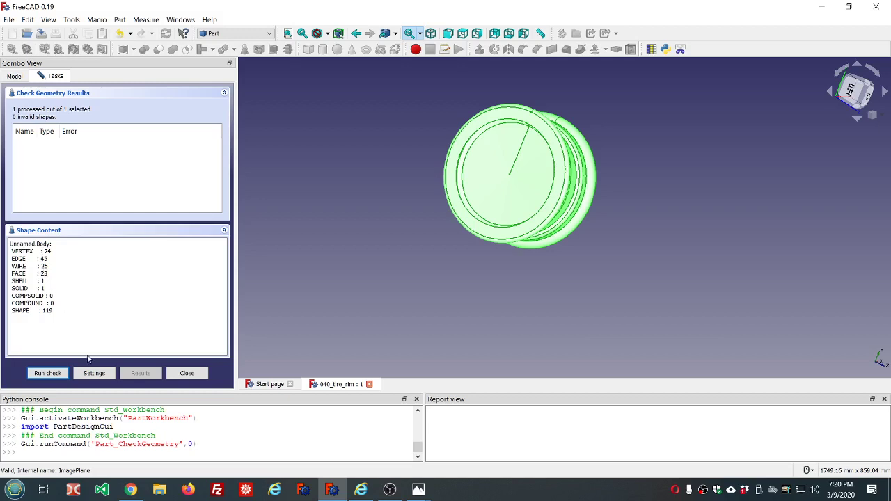
left_click(187, 374)
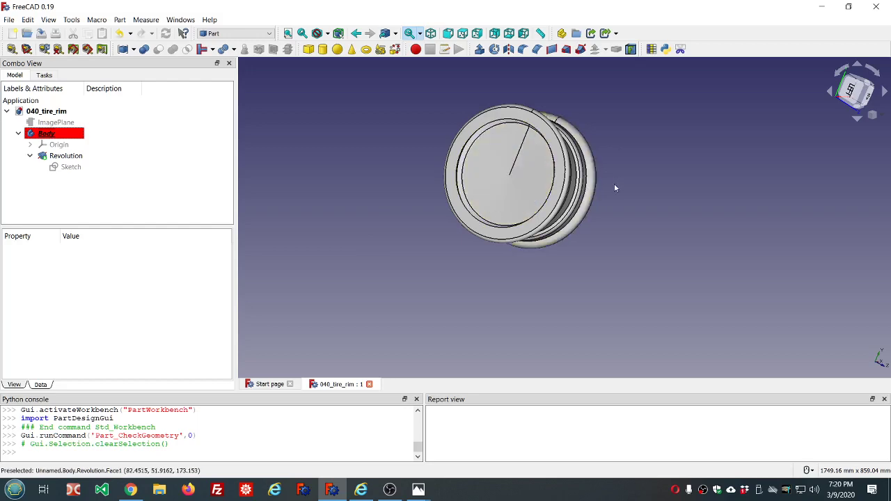
mouse_move(614, 184)
middle_mouse_down()
mouse_move(355, 170)
mouse_move(620, 182)
middle_mouse_up()
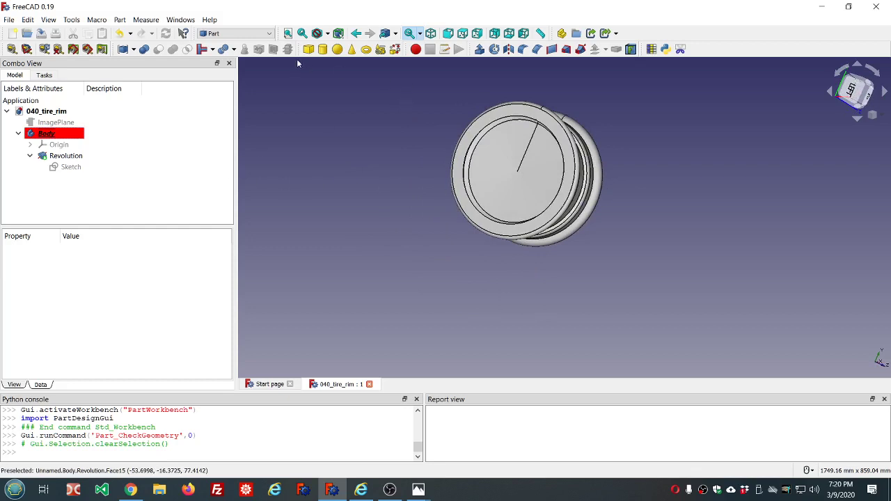
Switch back to Part Design, show the model tree and view the rim from the front, then left
left_click(264, 33)
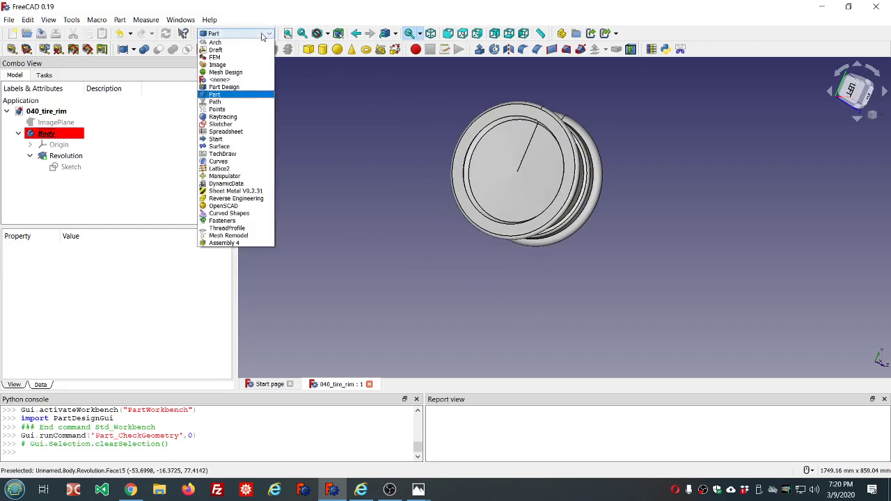
left_click(224, 87)
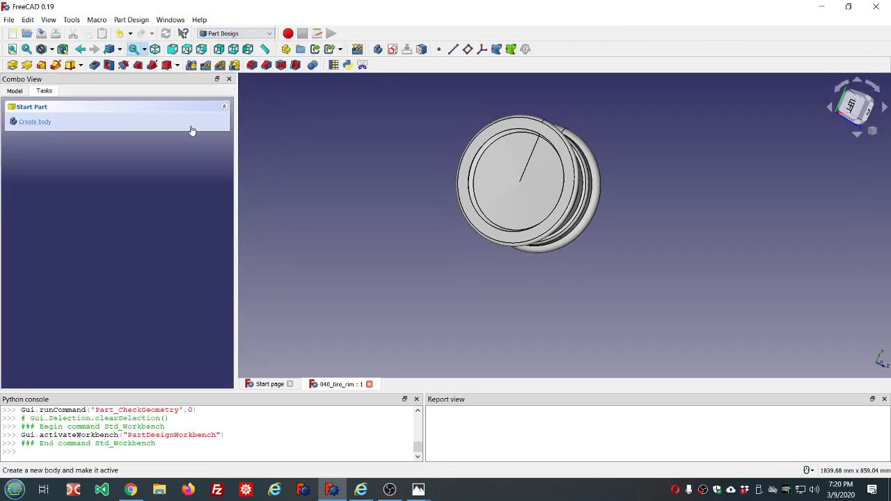
scroll(395, 203, "down", 3)
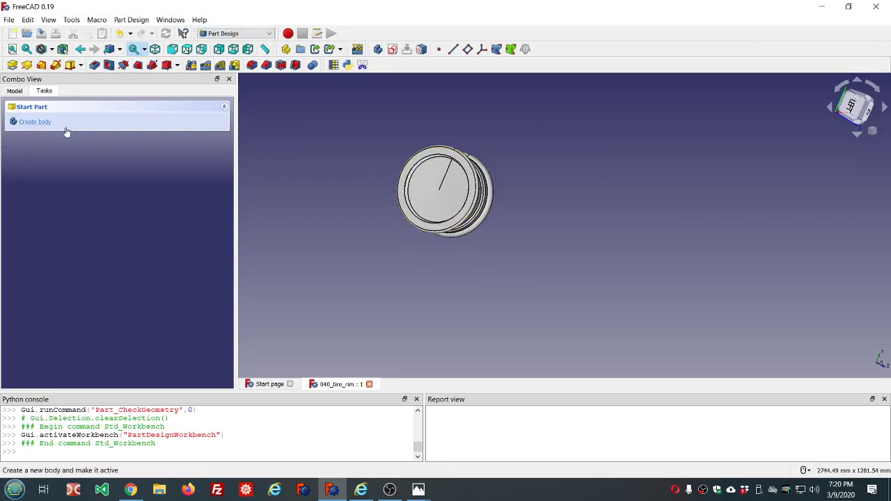
left_click(14, 92)
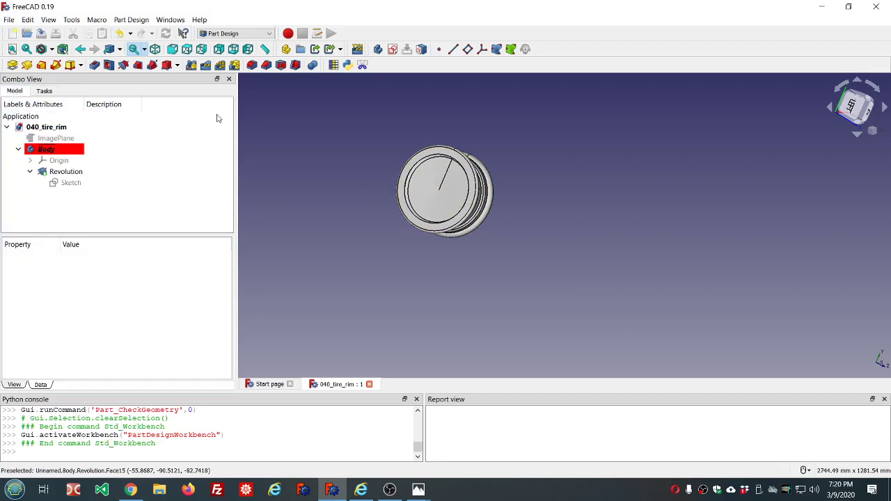
left_click(172, 52)
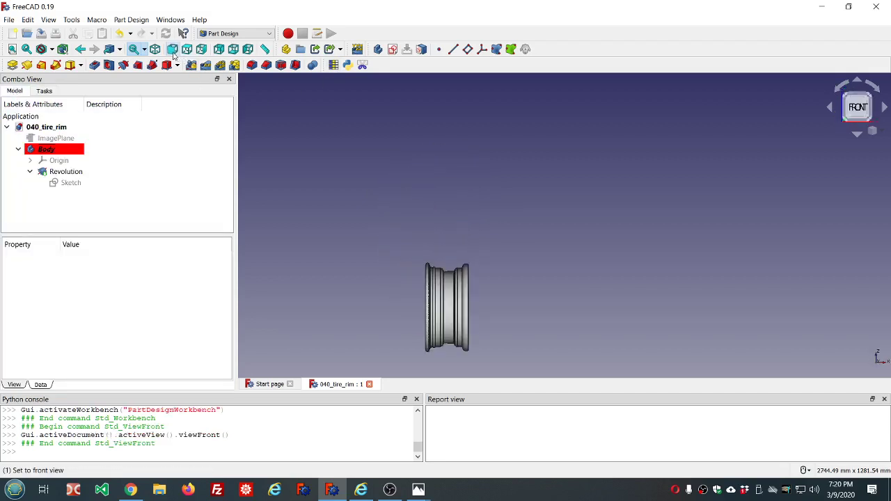
left_click(247, 50)
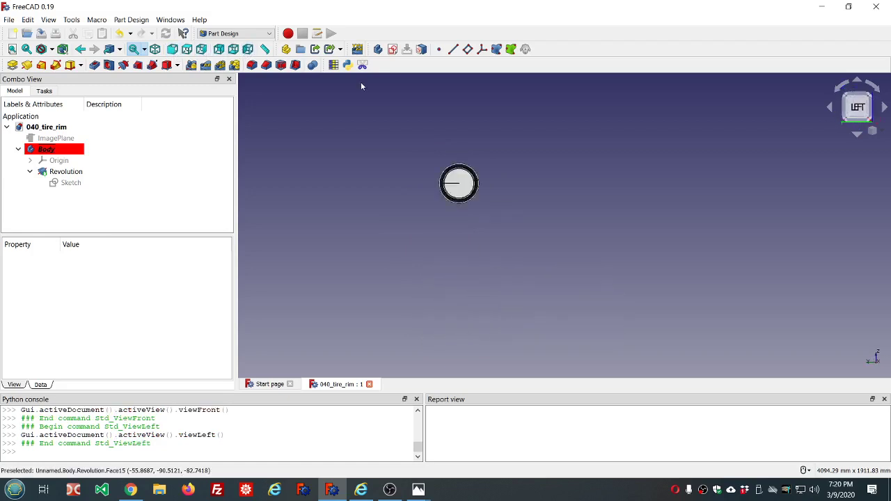
scroll(361, 82, "down", 2)
scroll(418, 119, "up", 10)
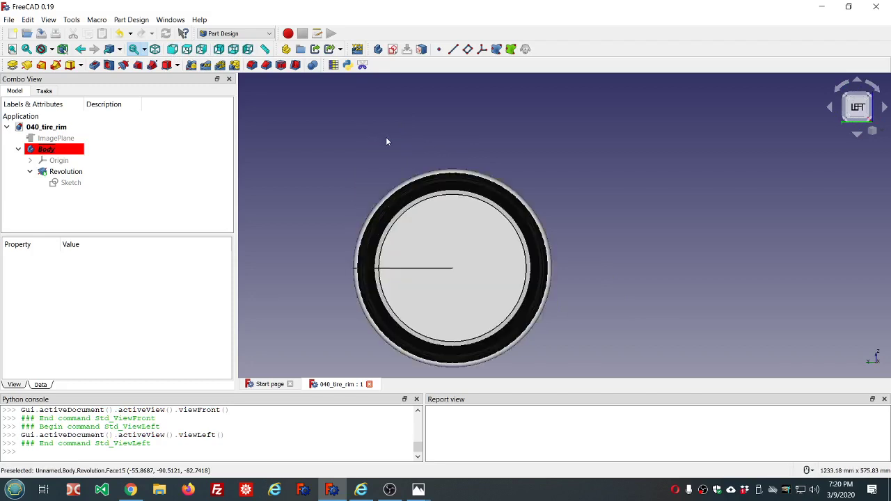
scroll(387, 141, "down", 2)
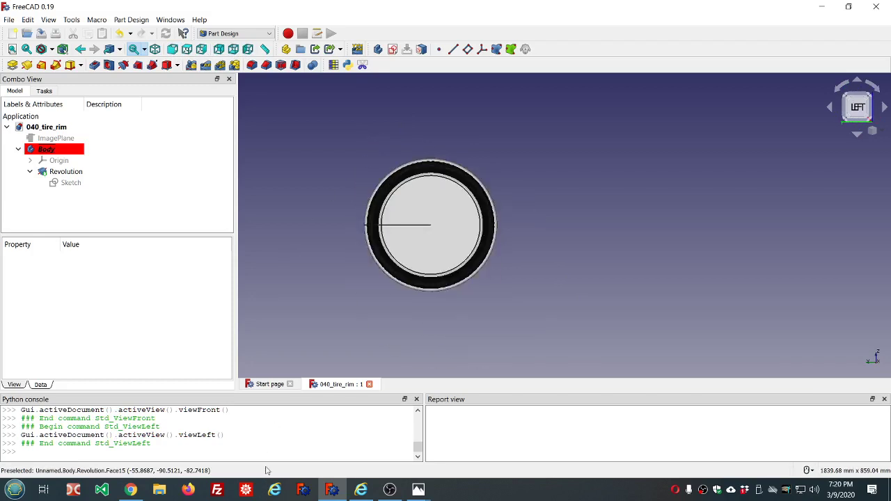
mouse_move(348, 491)
mouse_move(418, 491)
left_click(357, 456)
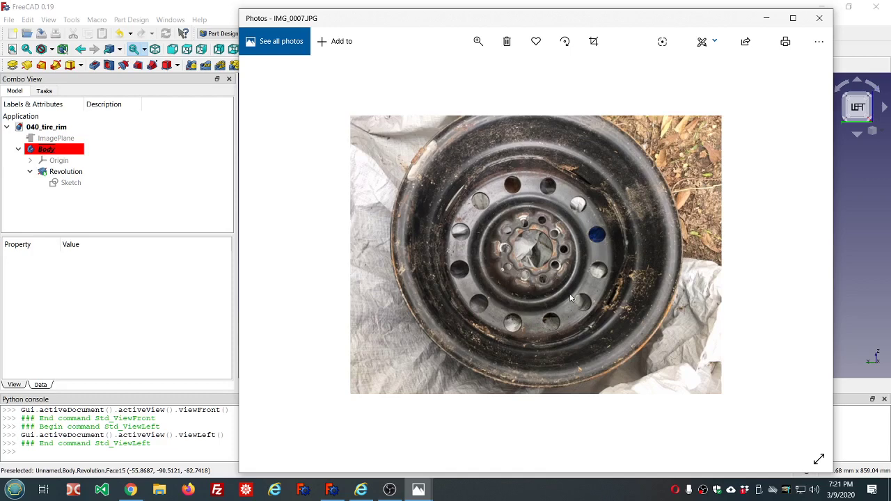
left_click(141, 215)
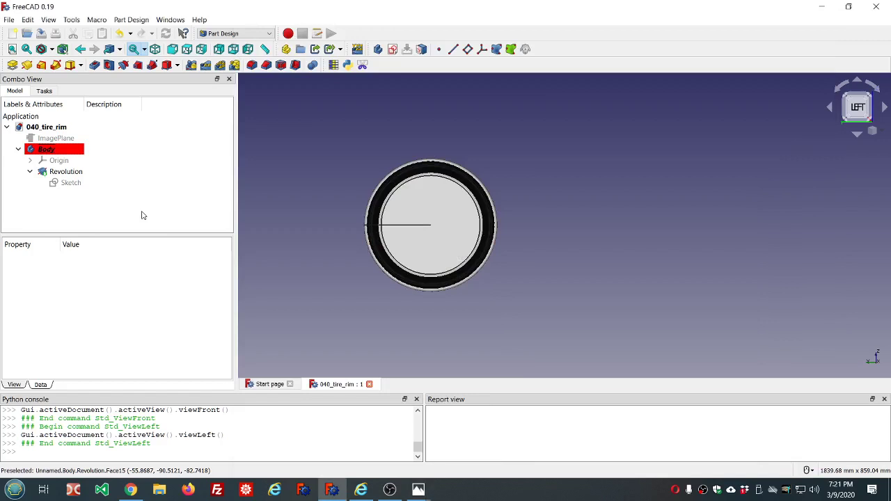
Start a new sketch on the YZ plane with a section view and draw a small circle above centre
left_click(393, 50)
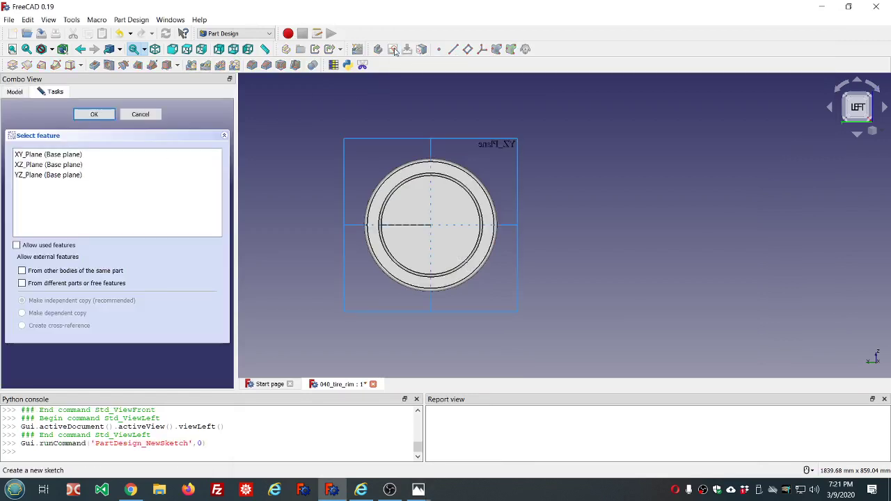
left_click(31, 166)
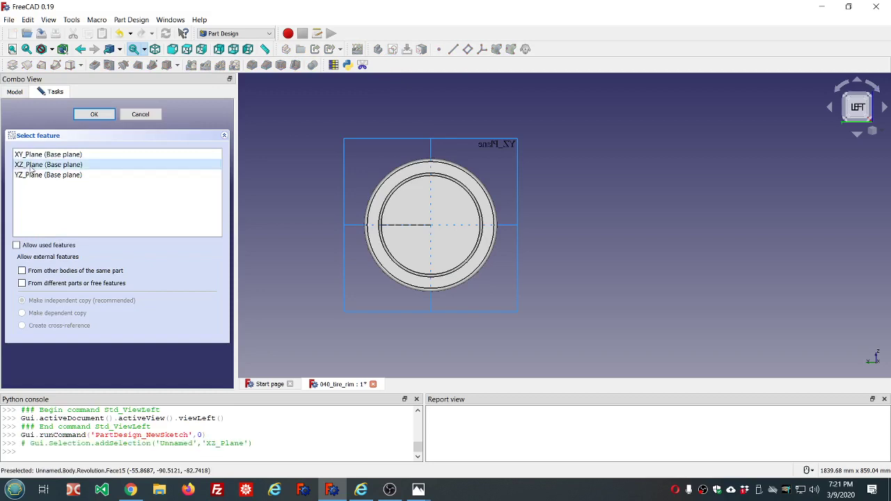
left_click(32, 174)
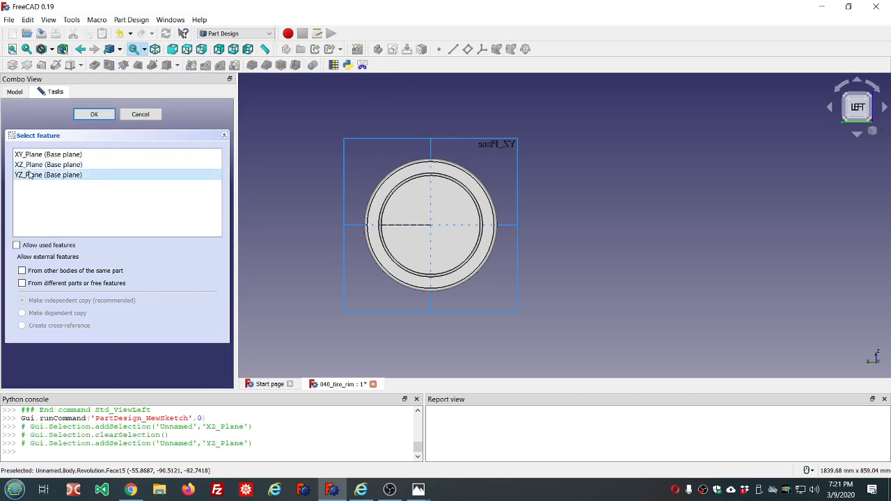
left_click(92, 115)
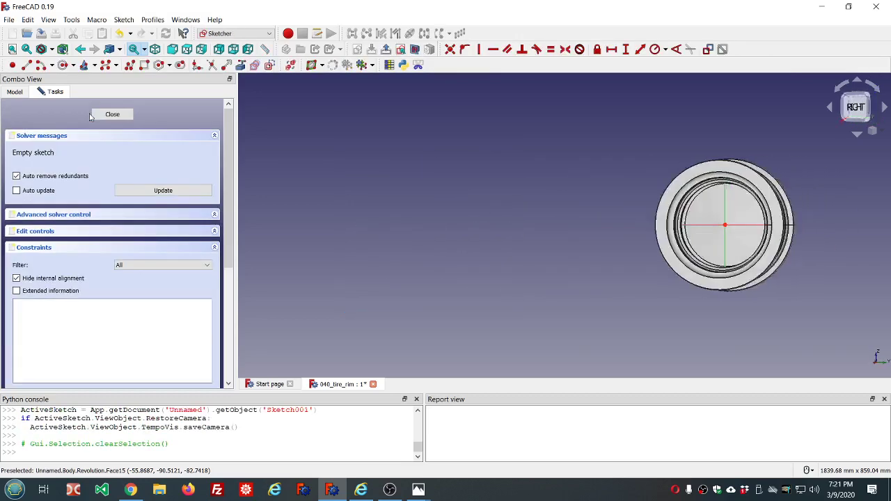
scroll(428, 198, "down", 5)
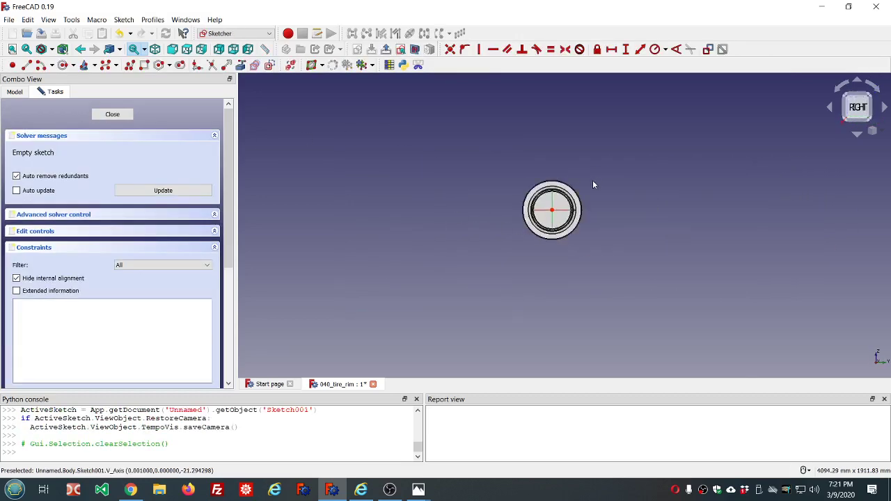
scroll(593, 179, "up", 5)
scroll(554, 300, "up", 2)
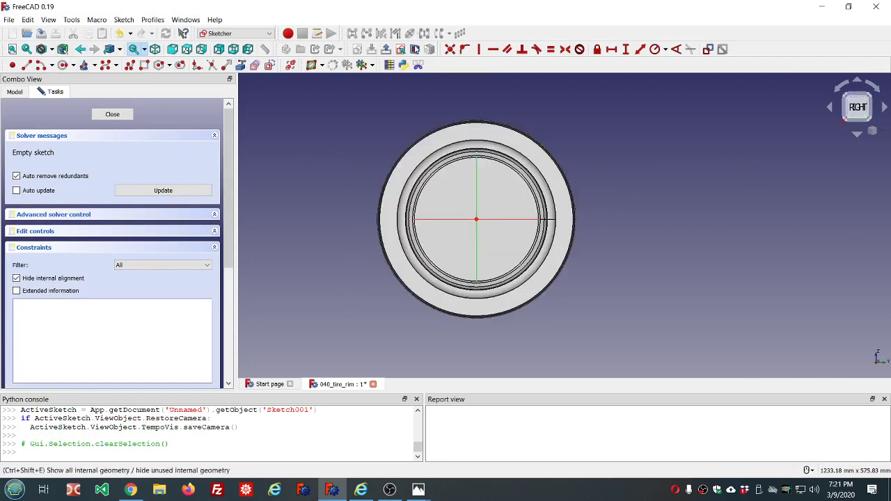
left_click(415, 50)
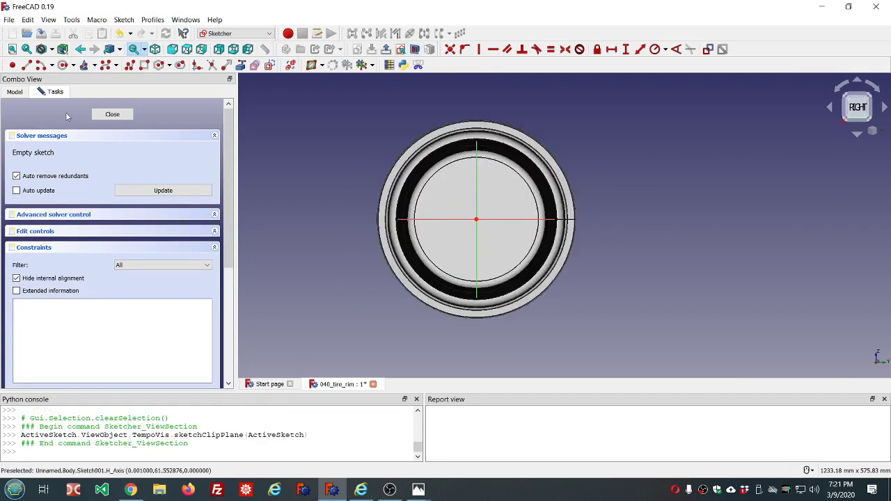
left_click(62, 65)
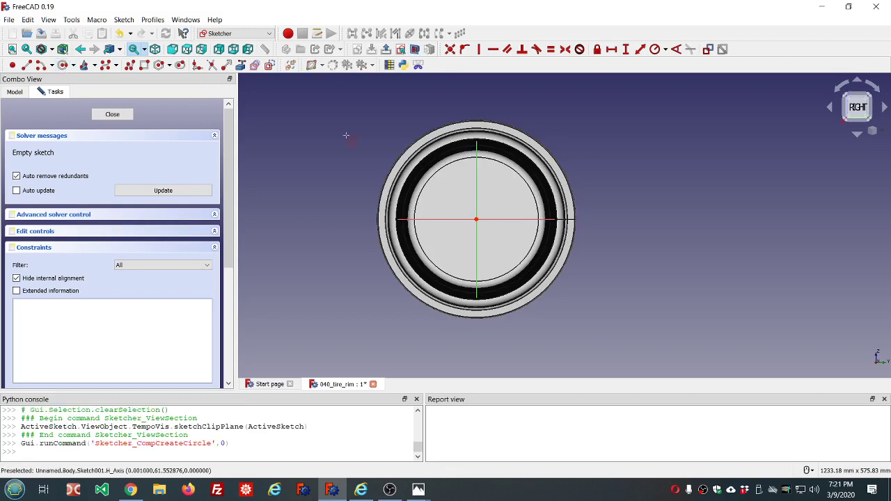
left_click(472, 179)
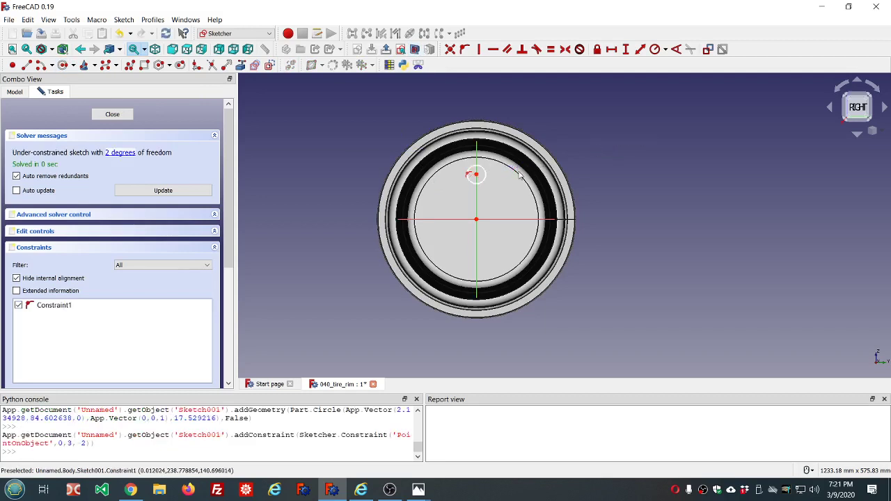
Constrain the circle centre 80 mm above the origin with a 17 mm radius, then close the sketch
left_click(476, 219)
left_click(476, 174)
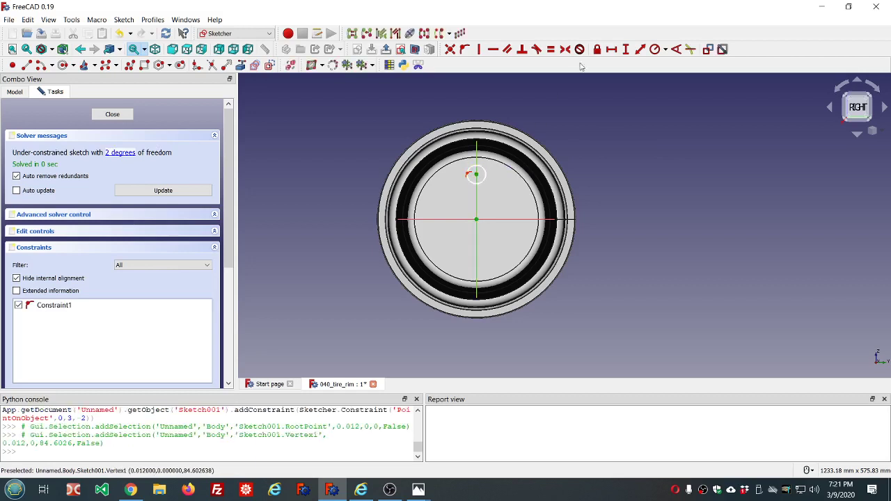
left_click(626, 49)
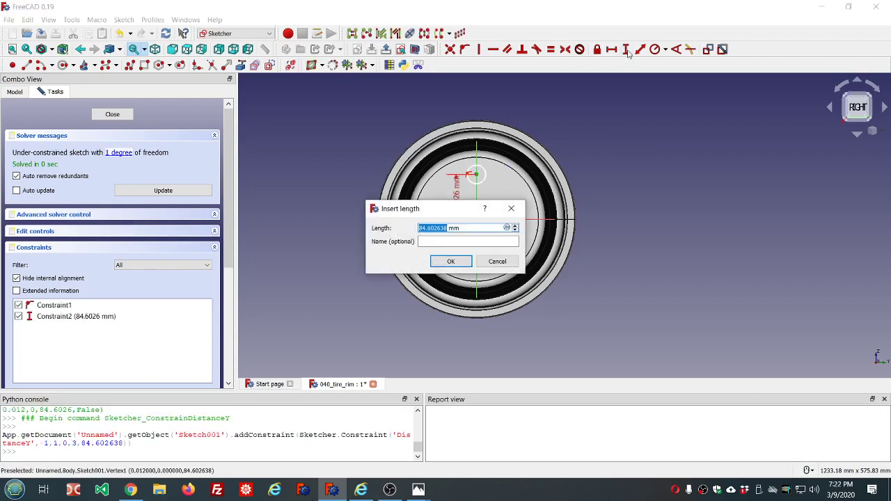
type("80")
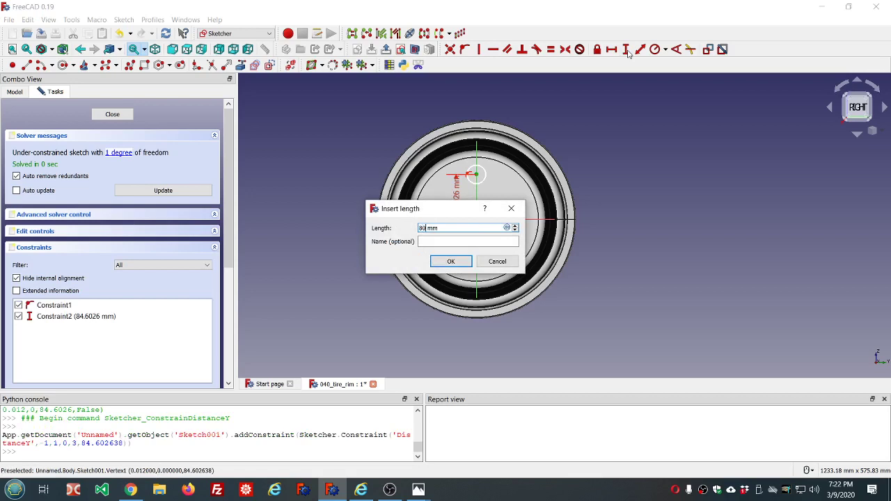
left_click(452, 262)
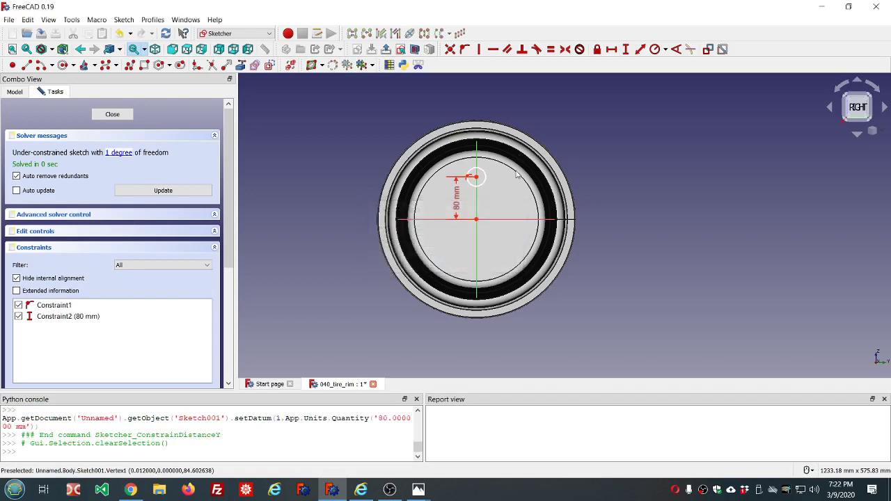
left_click(474, 188)
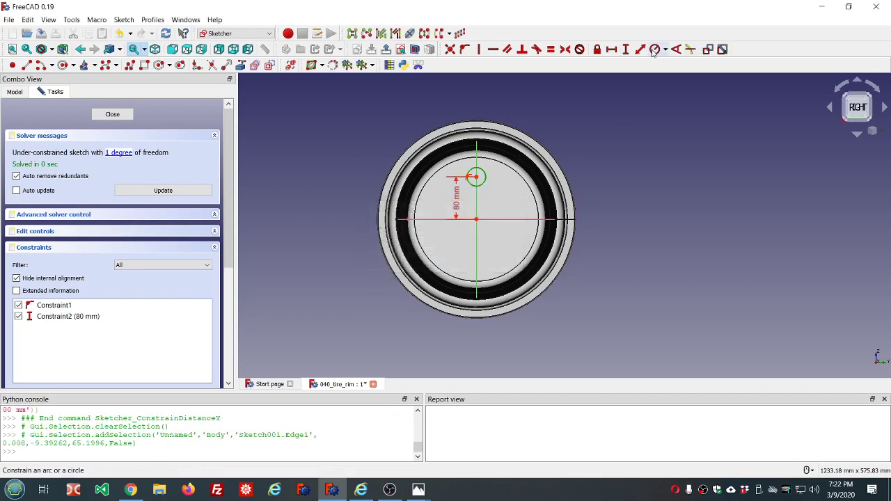
left_click(654, 49)
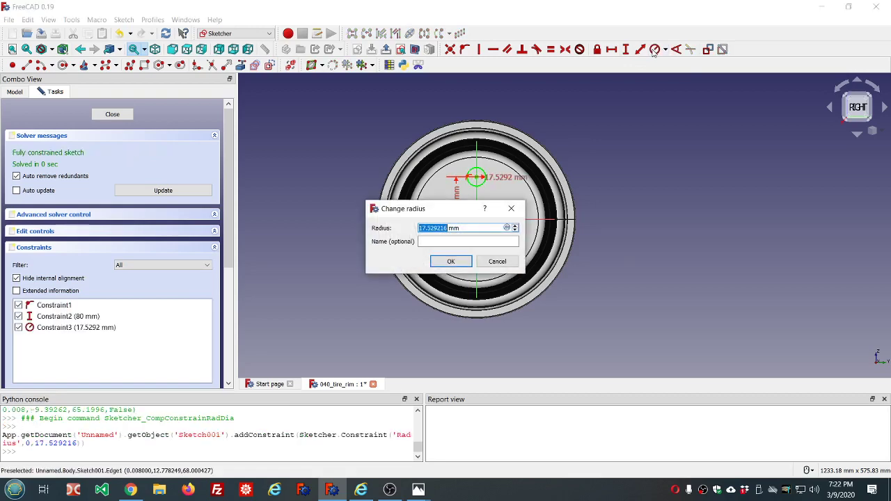
type("17")
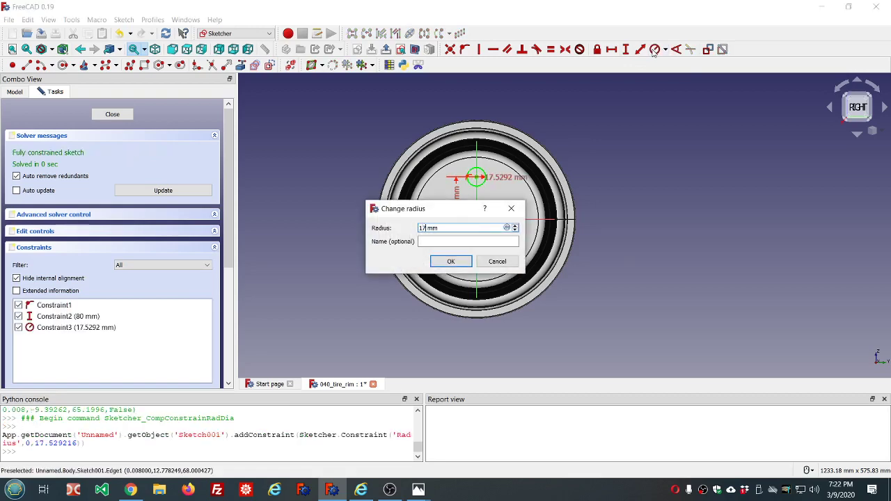
left_click(452, 262)
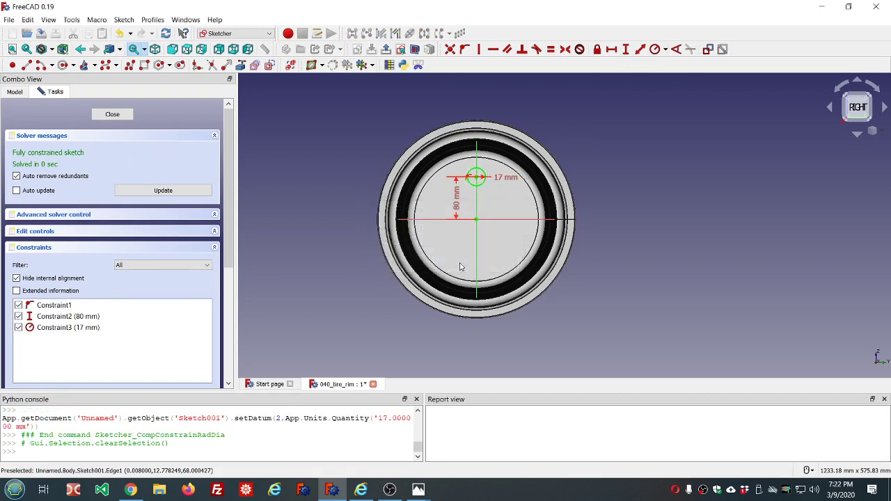
left_click(113, 115)
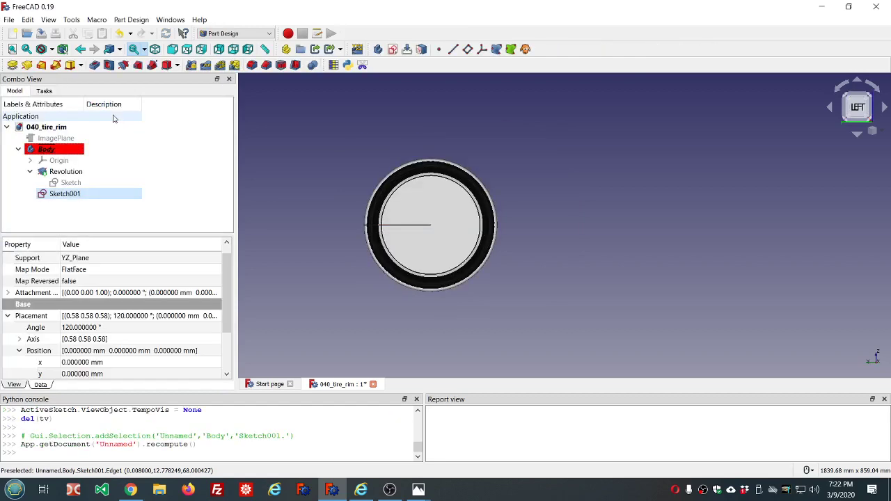
Pocket the 17 mm circle Through all, symmetric to plane, cutting the first hole
left_click(95, 66)
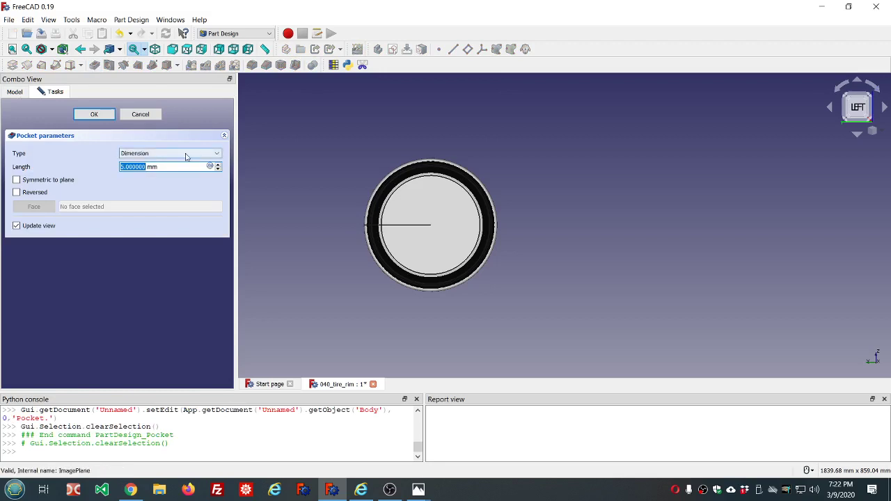
left_click(186, 155)
left_click(175, 170)
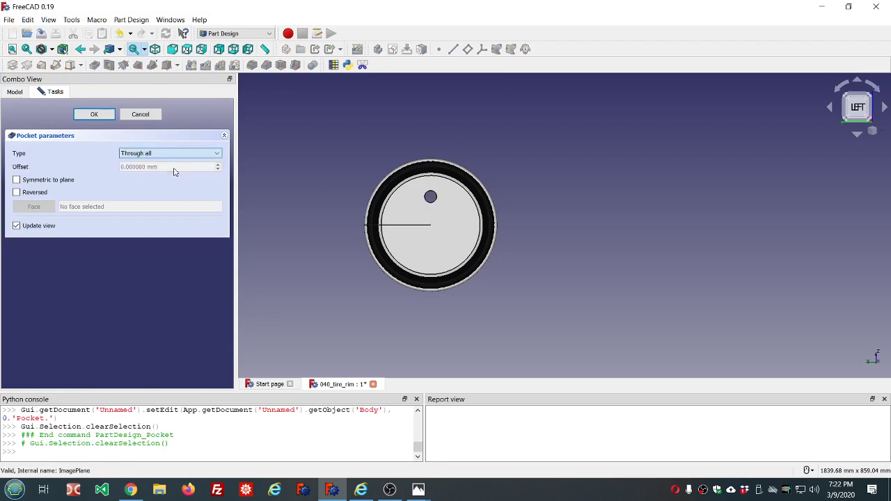
left_click(17, 180)
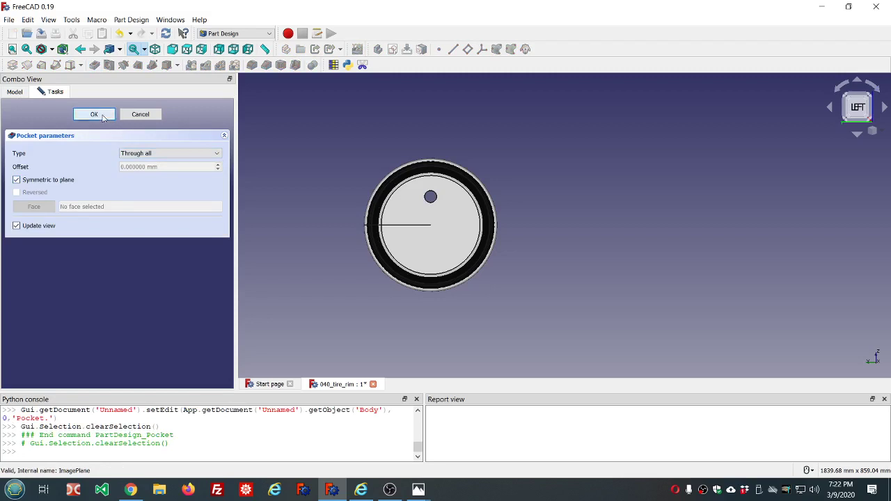
left_click(94, 115)
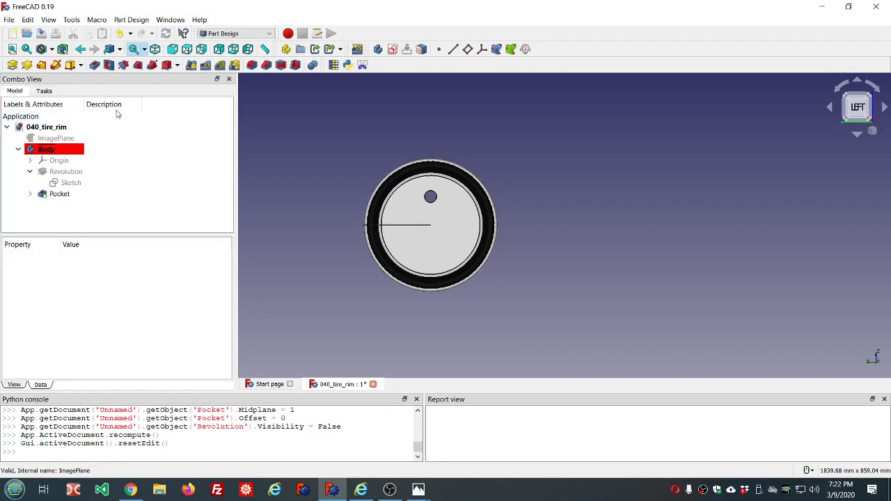
Create a PolarPattern of the Pocket with 12 occurrences over 360°
left_click(112, 194)
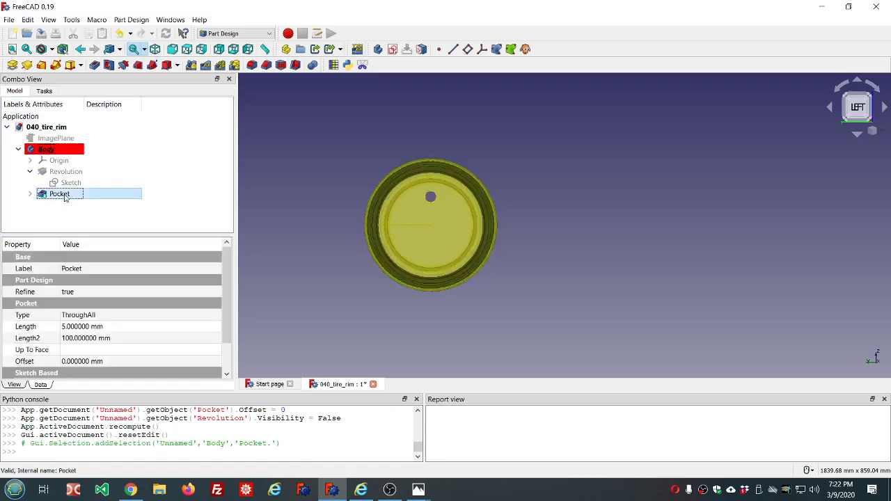
left_click(220, 66)
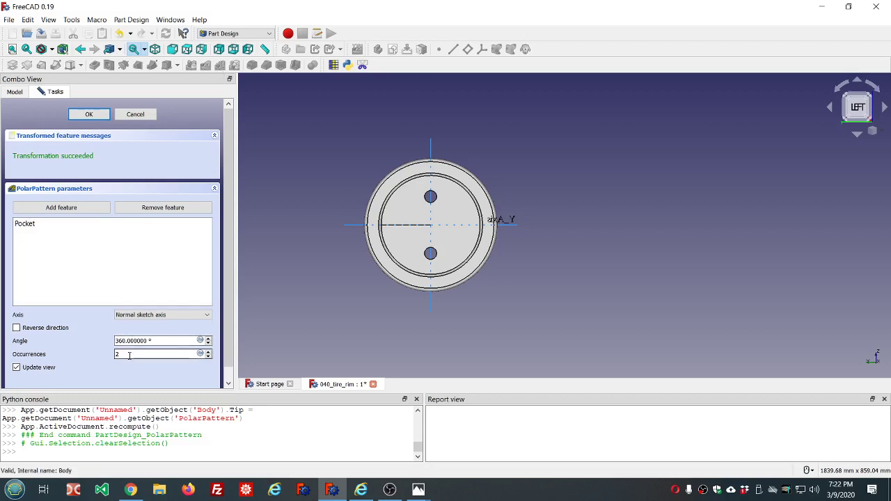
left_click(129, 356)
type("2")
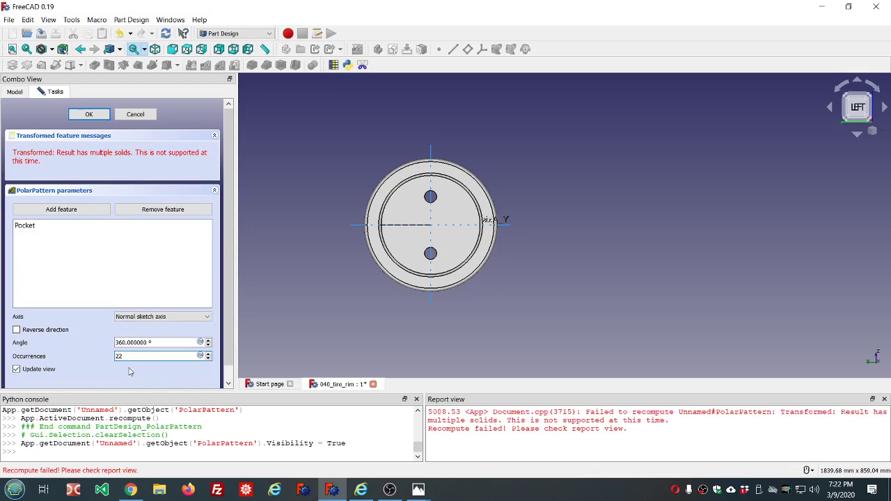
key("BackSpace")
type("1")
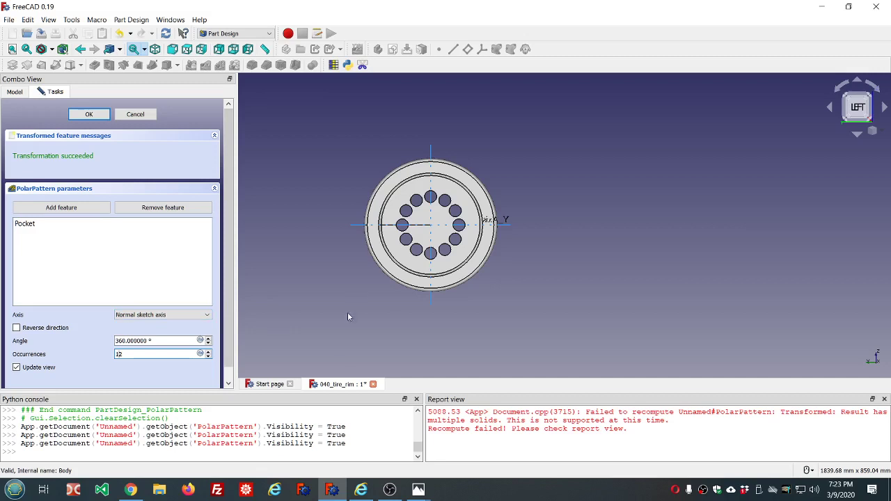
left_click(417, 490)
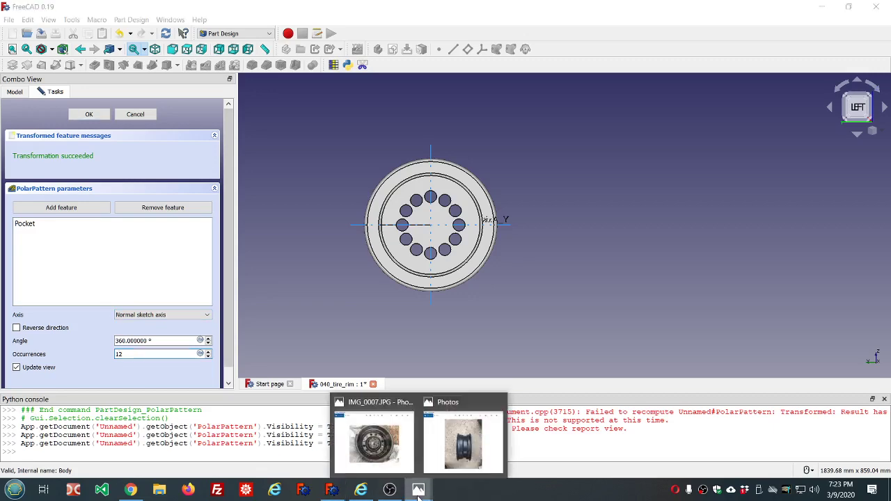
left_click(393, 438)
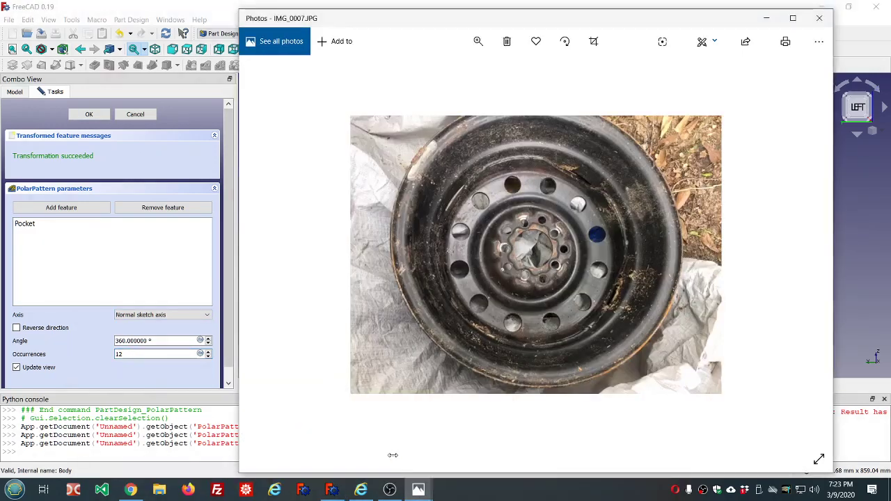
mouse_move(399, 492)
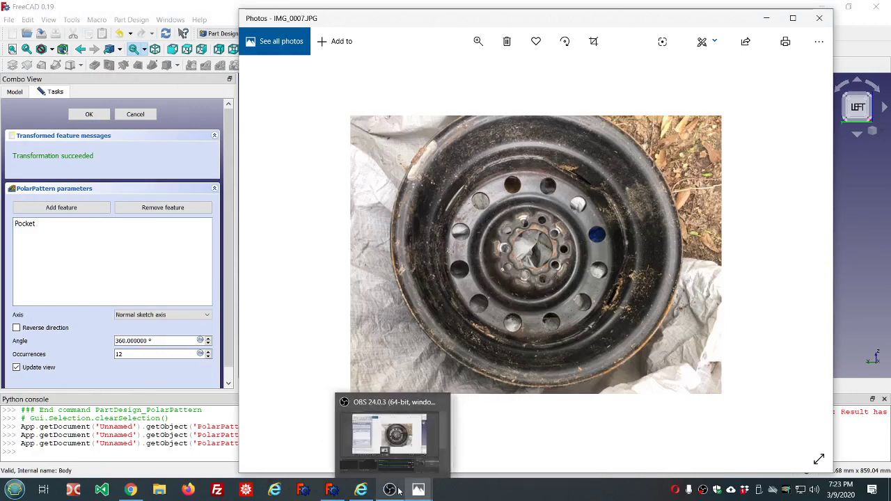
left_click(198, 376)
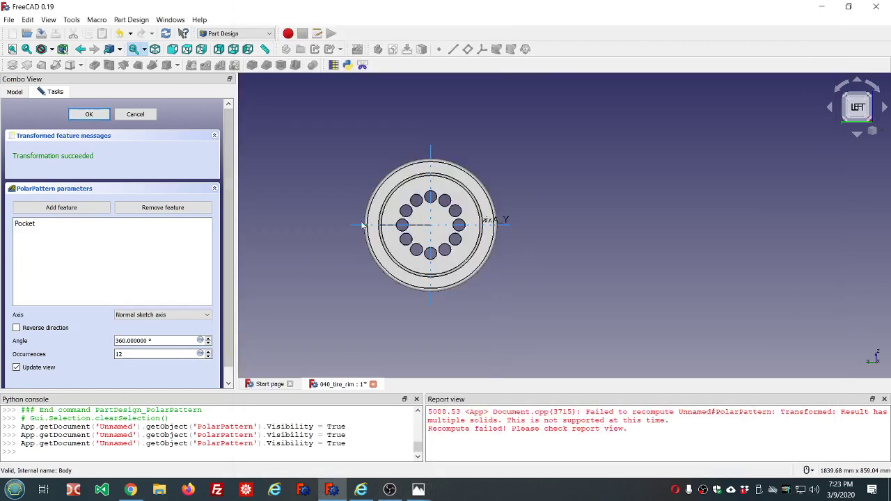
Finish the twelve-hole polar pattern and reopen Sketch001 for editing
left_click(89, 114)
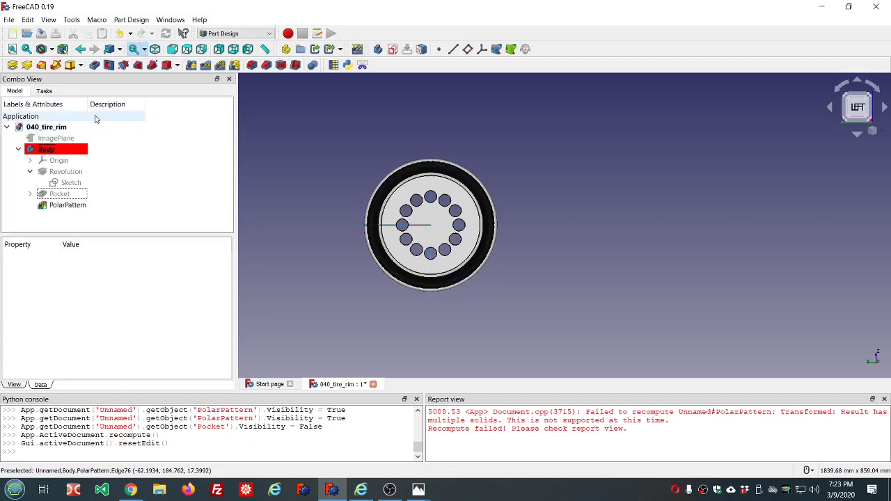
left_click(30, 193)
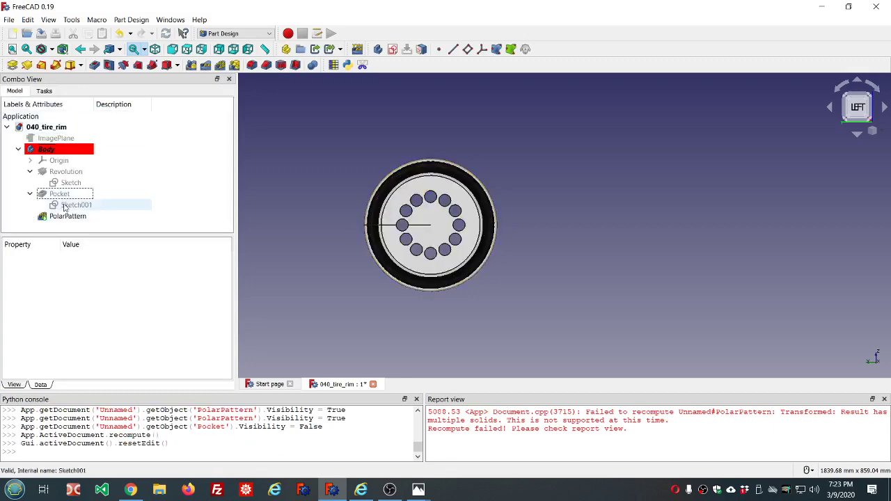
double_click(68, 205)
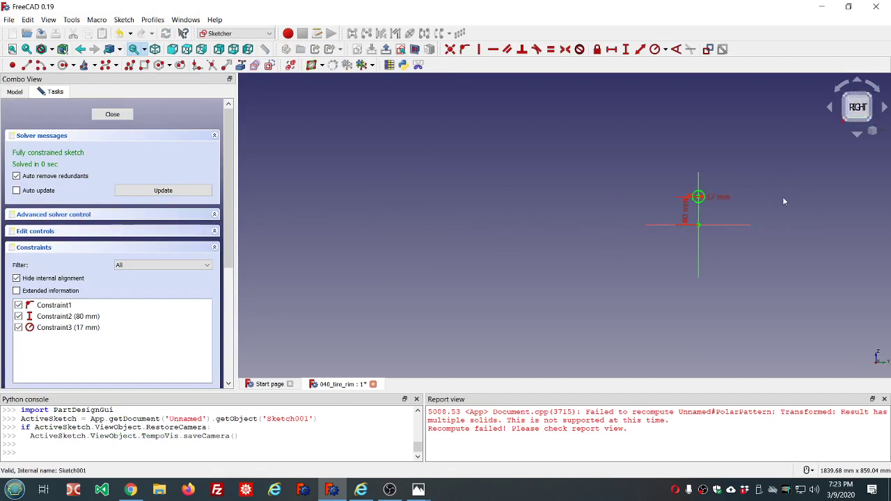
scroll(774, 202, "up", 6)
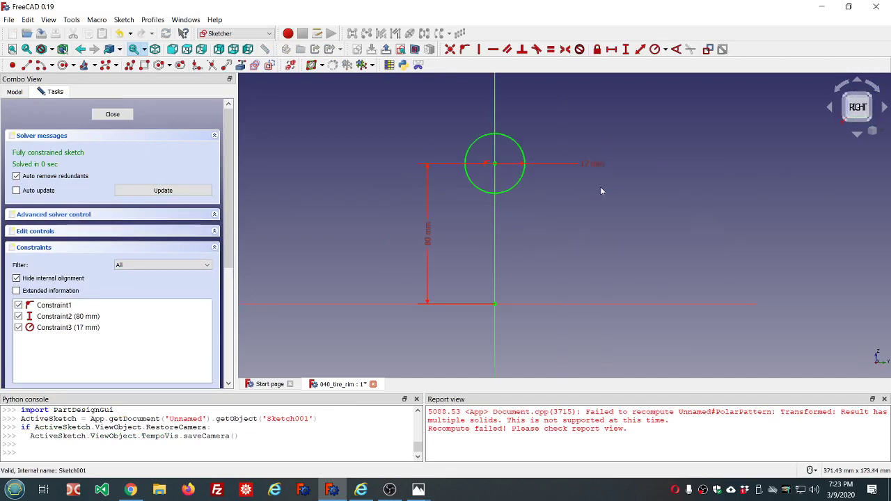
Move the hole to 90 mm from centre with a 13 mm radius, then clear the Report view errors
double_click(427, 243)
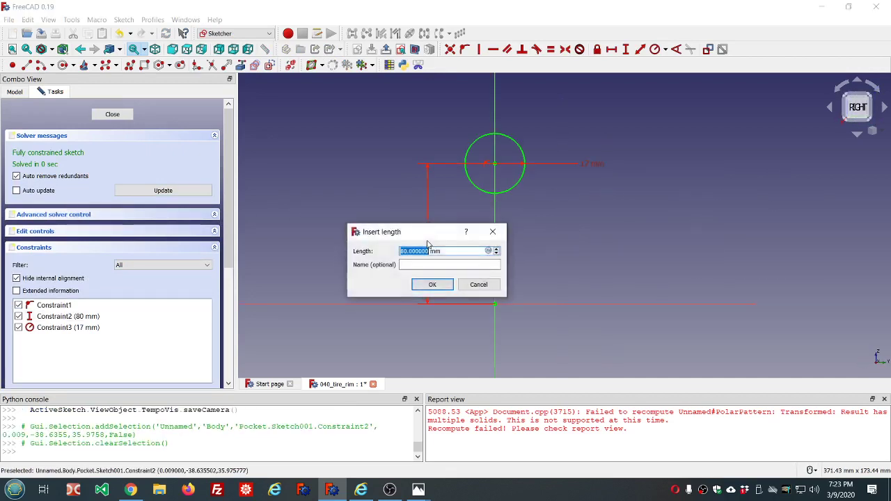
type("90")
left_click(432, 284)
double_click(590, 148)
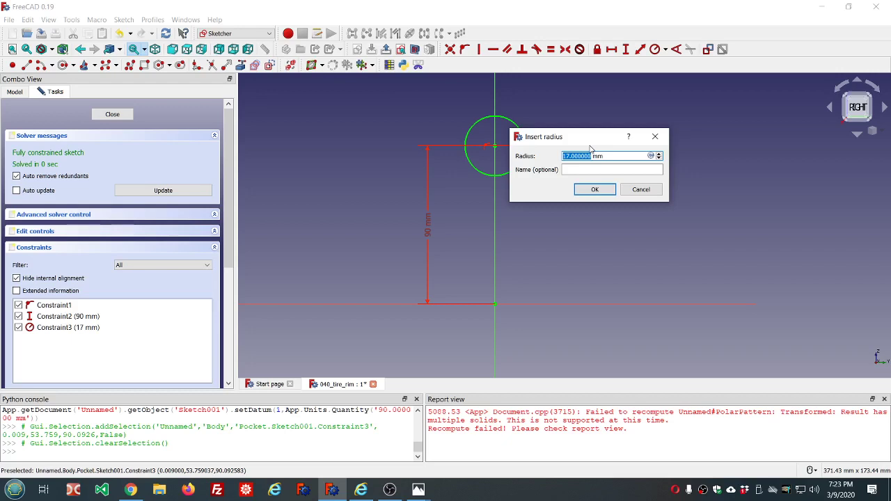
type("13")
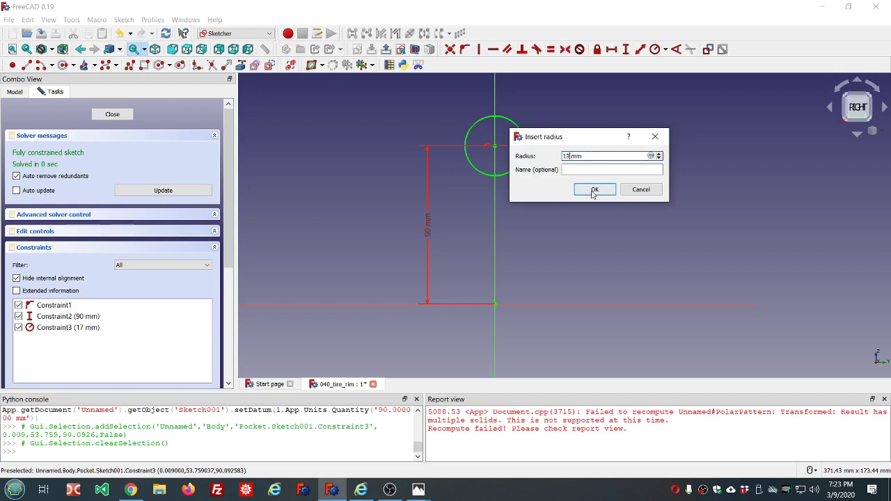
left_click(594, 189)
left_click(113, 115)
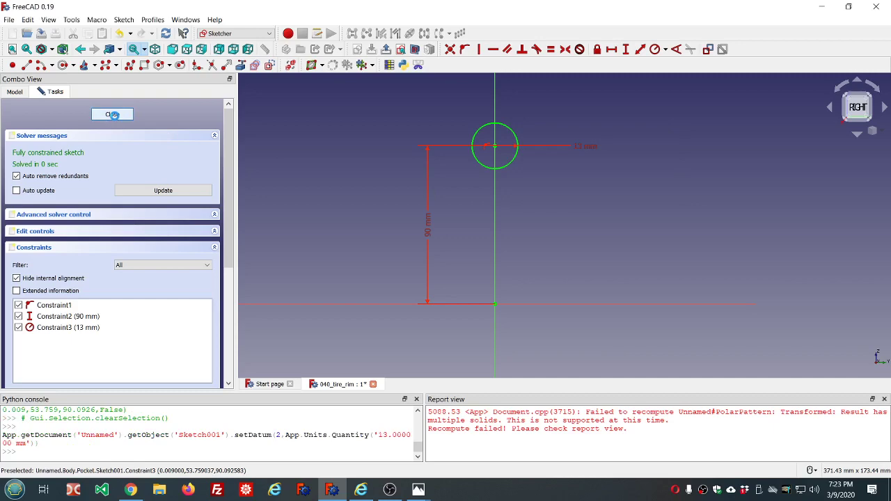
right_click(506, 434)
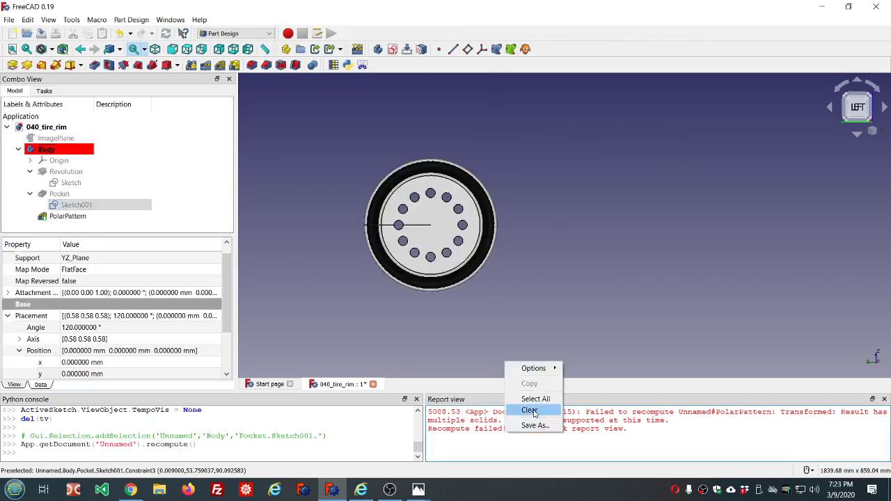
left_click(531, 411)
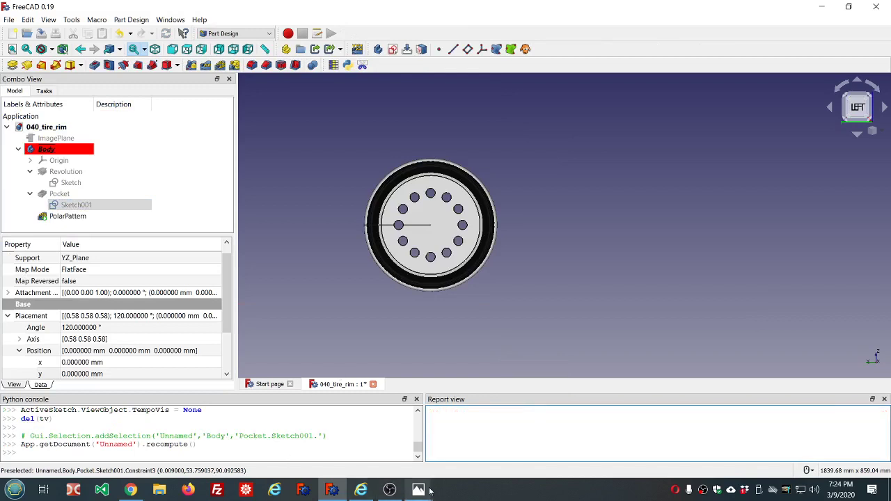
Compare against the IMG_0007.JPG wheel photo in Photos, then return to the FreeCAD rim model
mouse_move(418, 489)
mouse_move(374, 438)
left_click(376, 455)
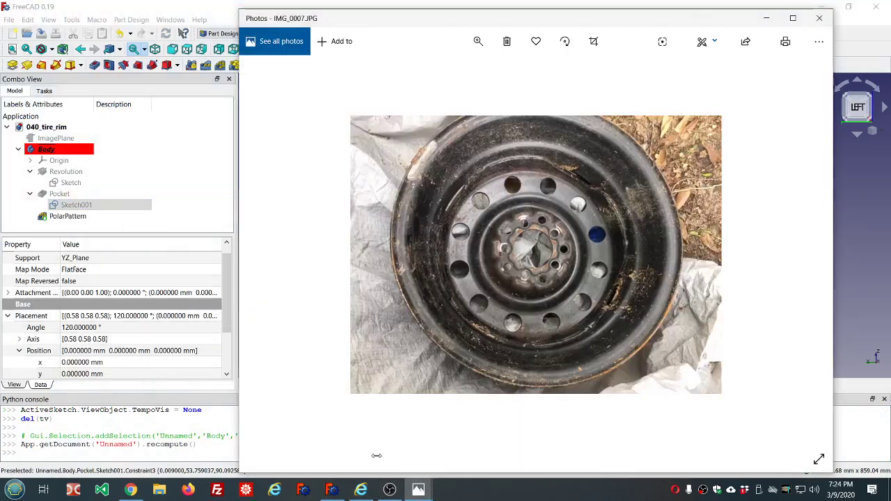
left_click(419, 491)
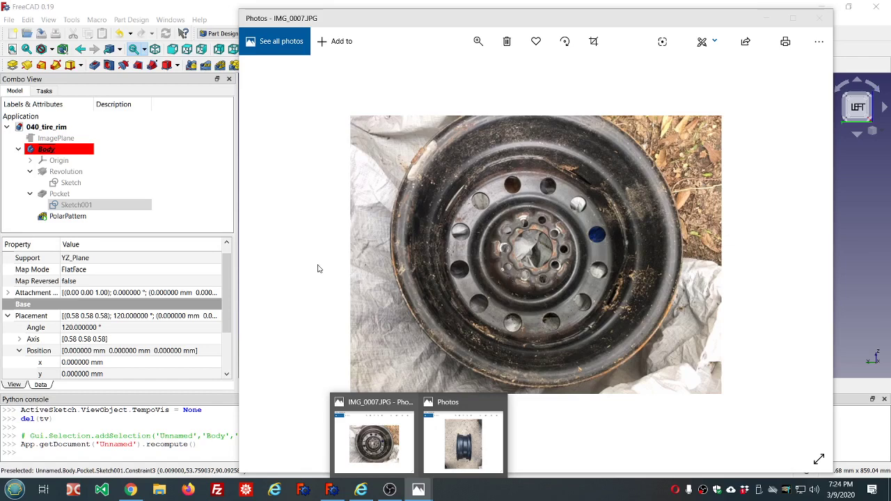
left_click(174, 176)
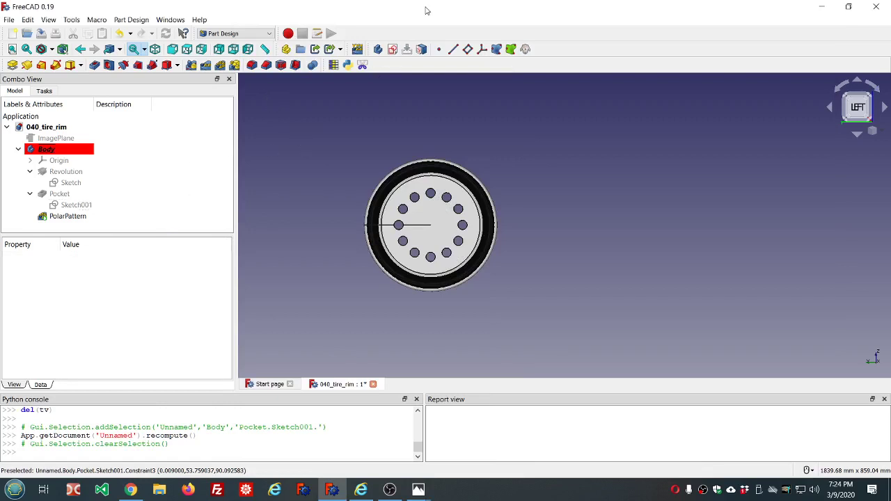
Start a new sketch on the YZ_Plane
left_click(394, 48)
left_click(82, 175)
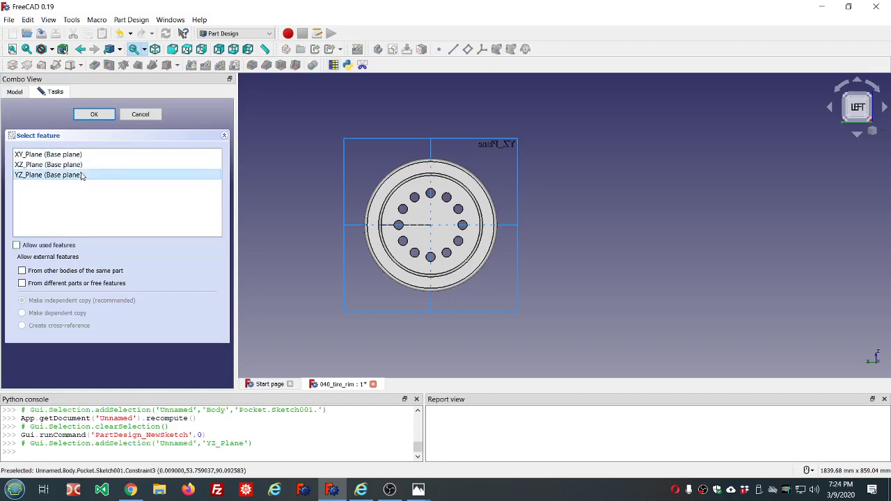
left_click(95, 115)
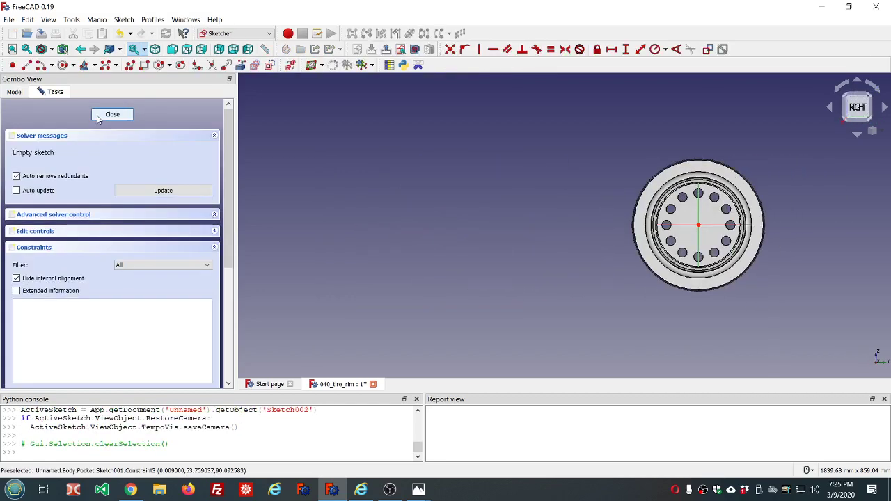
scroll(296, 158, "down", 5)
scroll(334, 157, "up", 8)
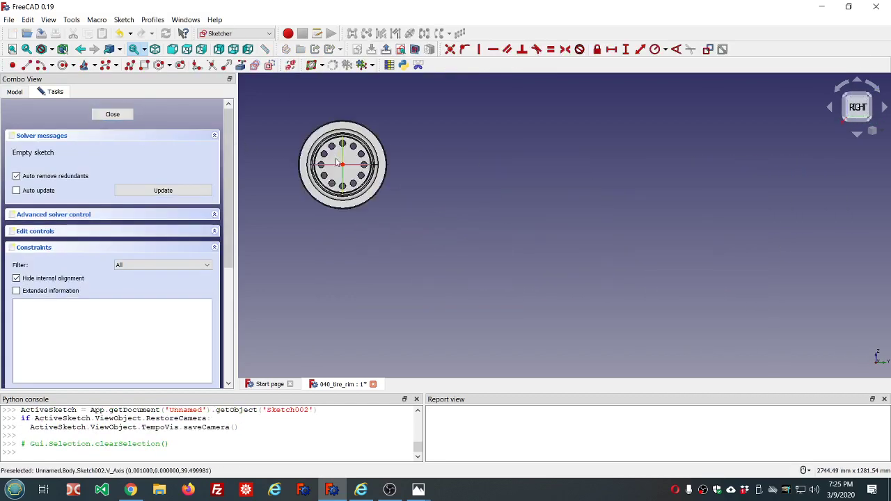
scroll(394, 162, "up", 2)
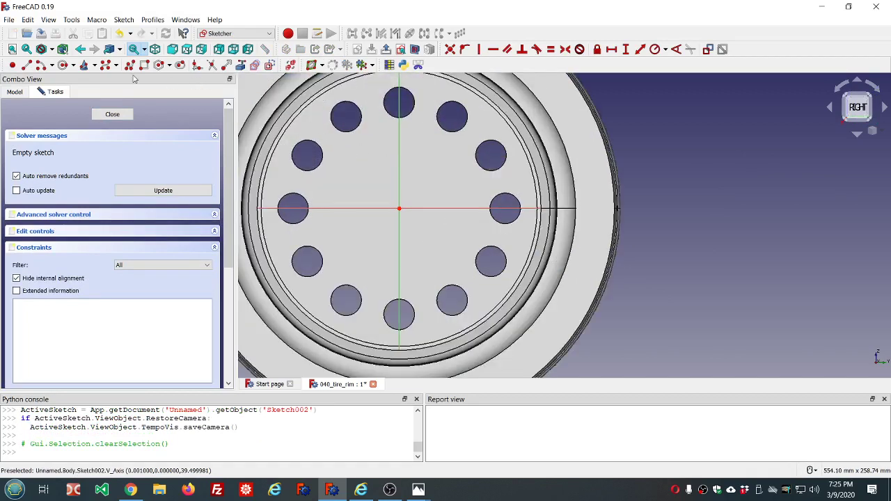
Draw two small circles above the hub centre, the first centred on the vertical axis
left_click(62, 65)
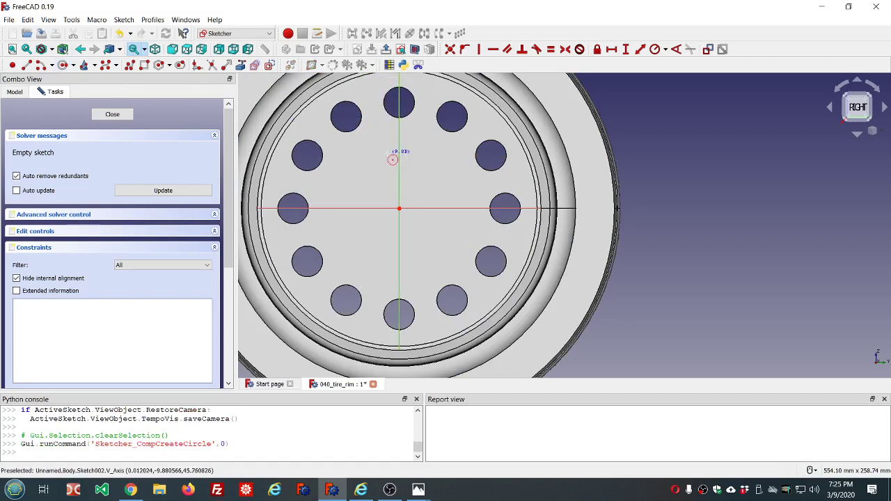
left_click(399, 157)
left_click(408, 149)
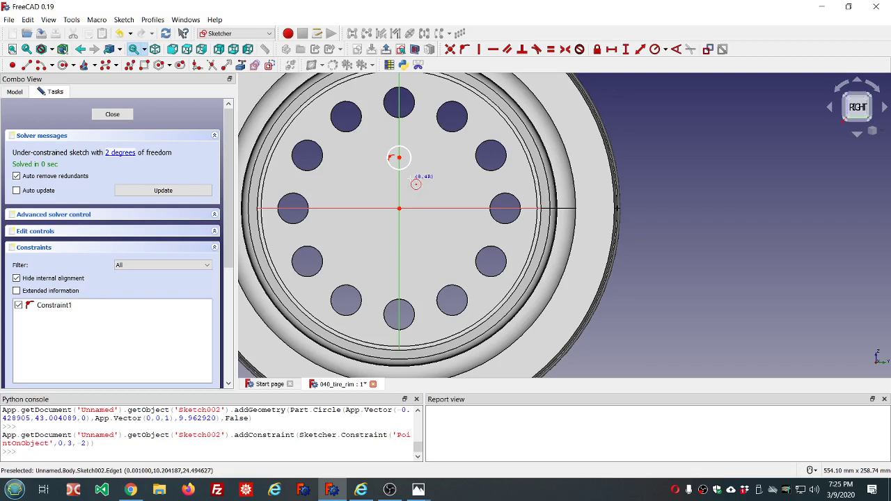
left_click(412, 176)
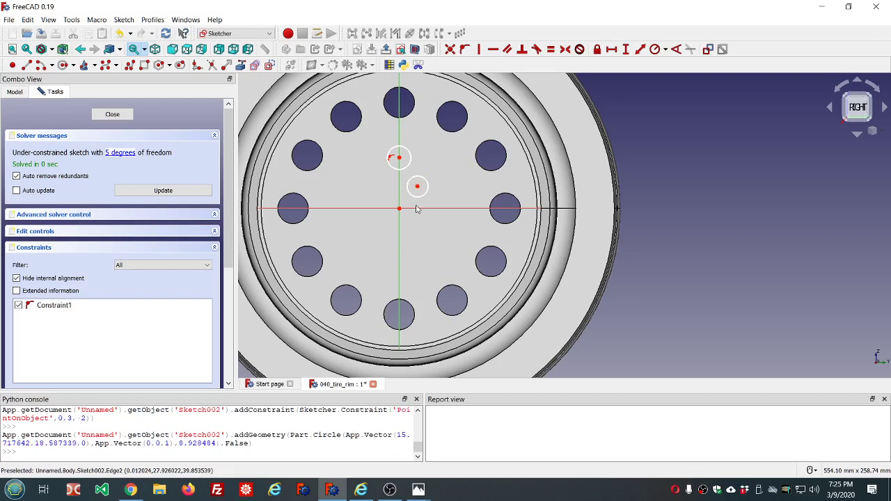
left_click_drag(418, 190, 421, 174)
left_click(418, 490)
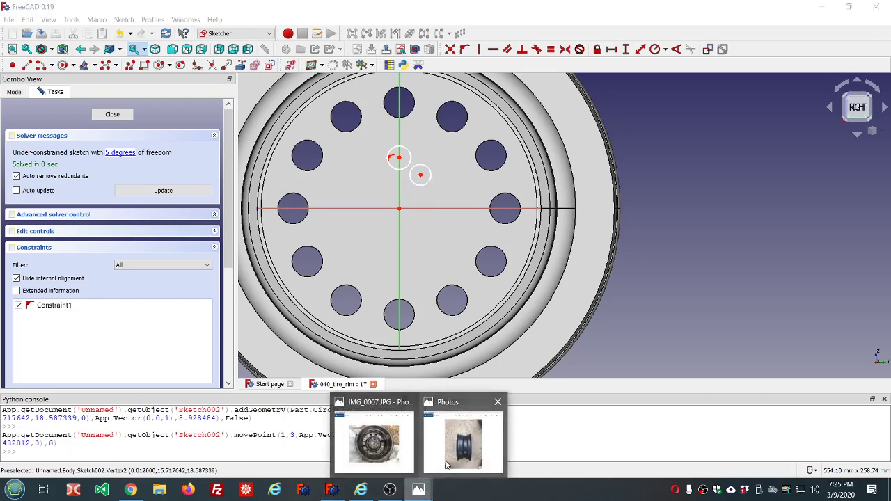
Check the reference photo, resize the second circle, and select the axis circle
left_click(374, 437)
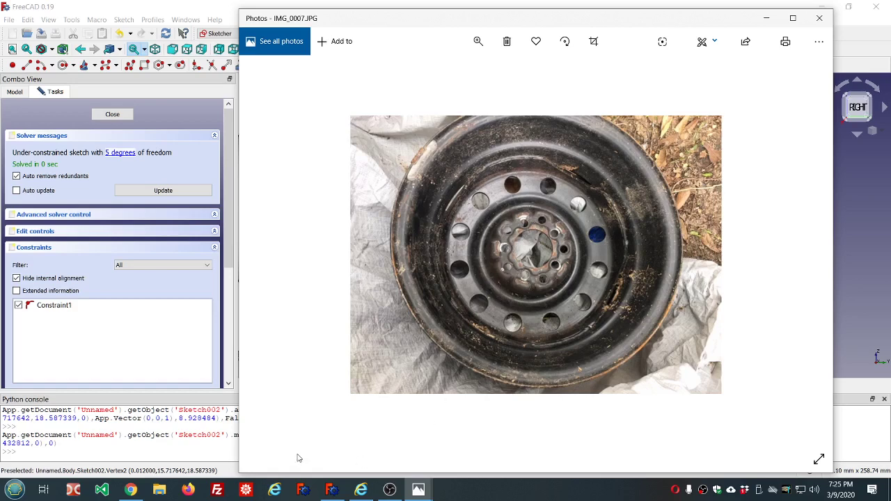
left_click(192, 334)
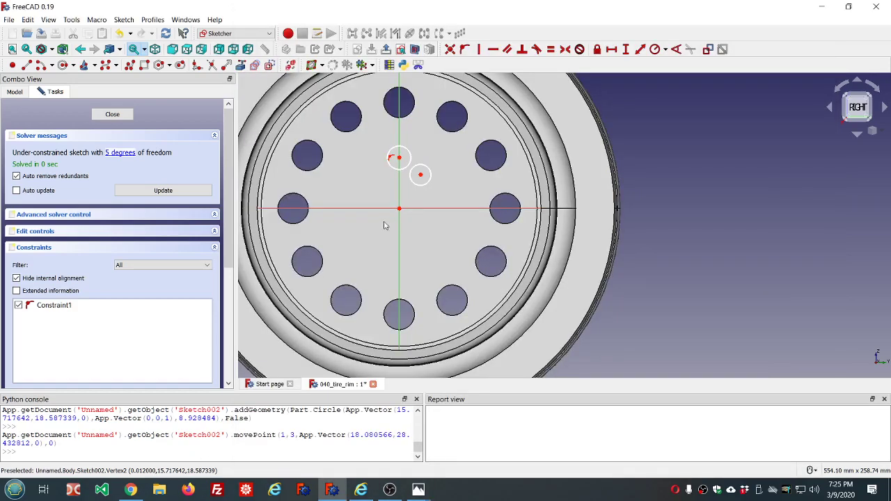
mouse_move(395, 172)
left_mouse_down()
mouse_move(399, 165)
mouse_move(420, 170)
left_mouse_up()
left_click(400, 164)
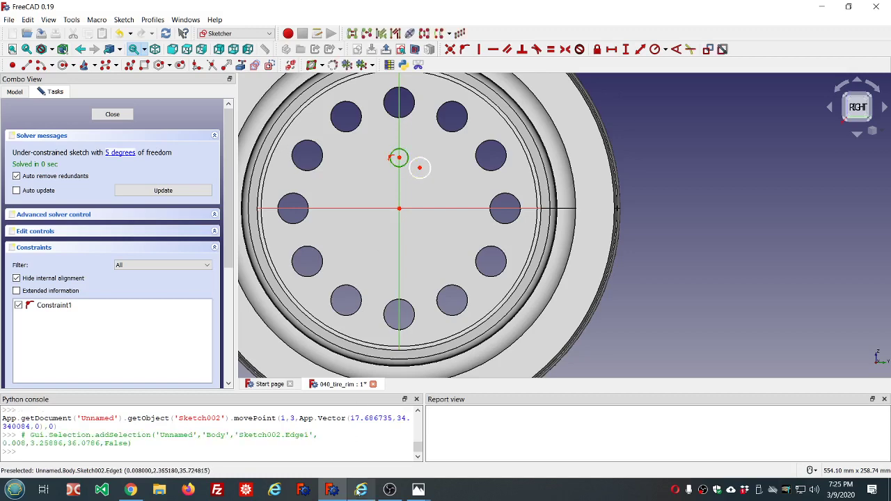
mouse_move(418, 490)
left_click(380, 458)
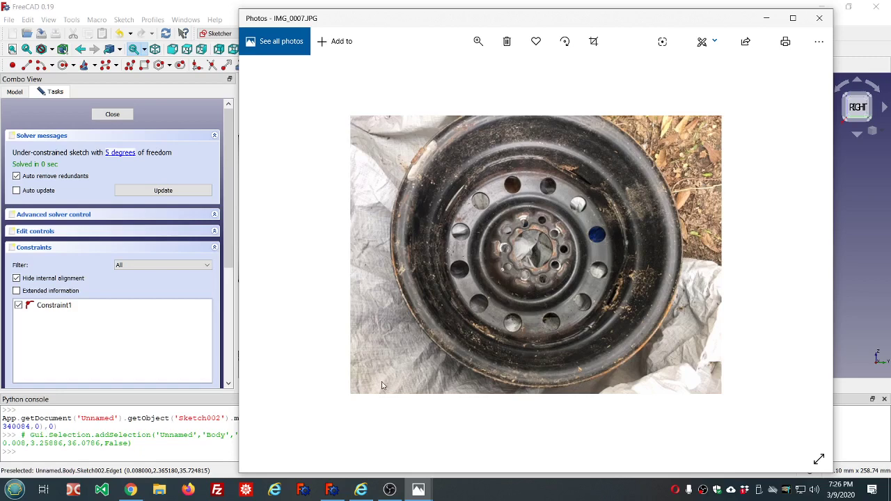
Constrain the axis circle to an 8 mm radius and the neighbouring circle to 9 mm
left_click(332, 490)
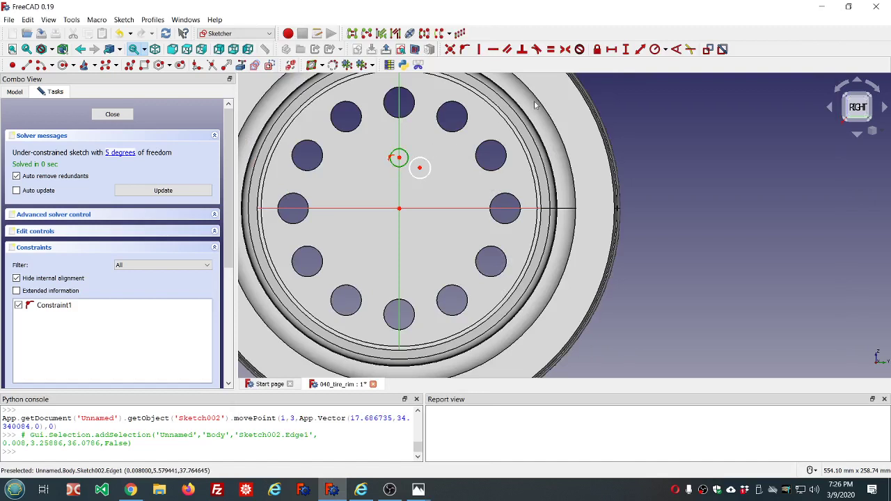
left_click(655, 49)
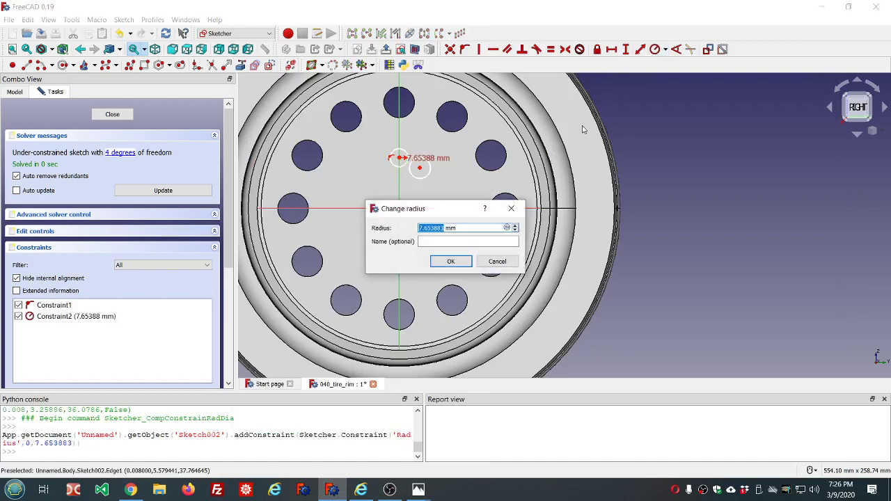
type("8")
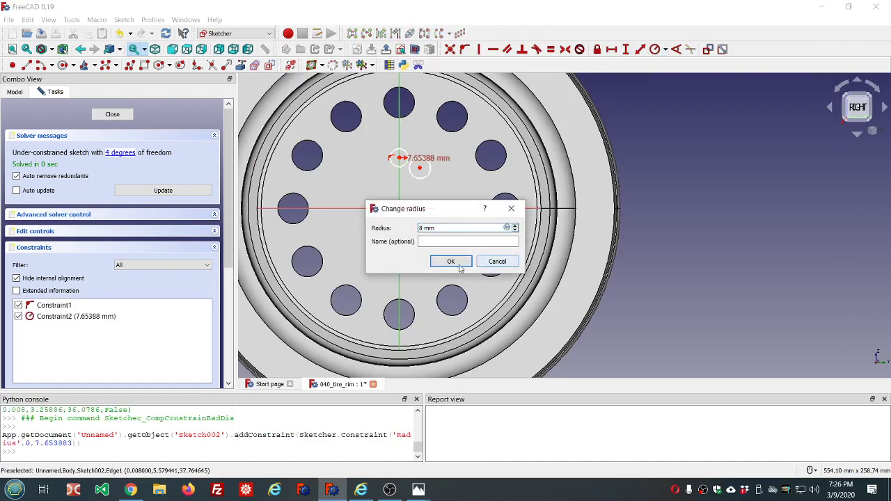
left_click(450, 261)
left_click(426, 176)
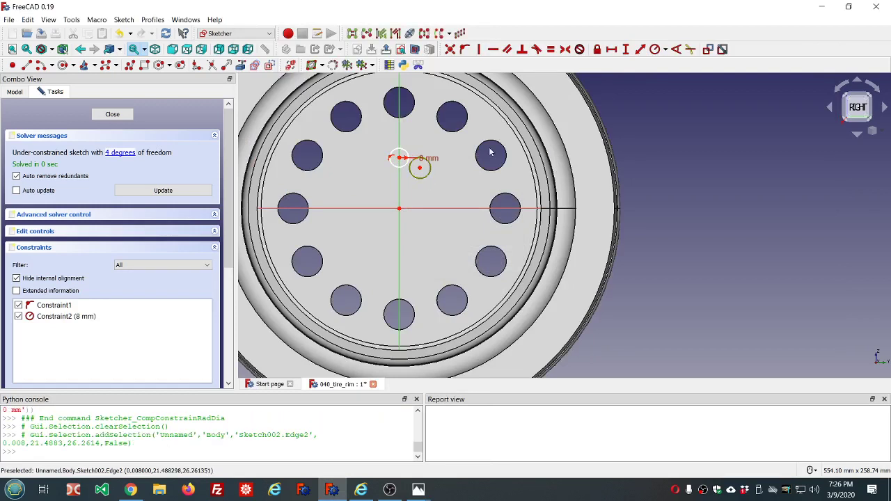
left_click(660, 50)
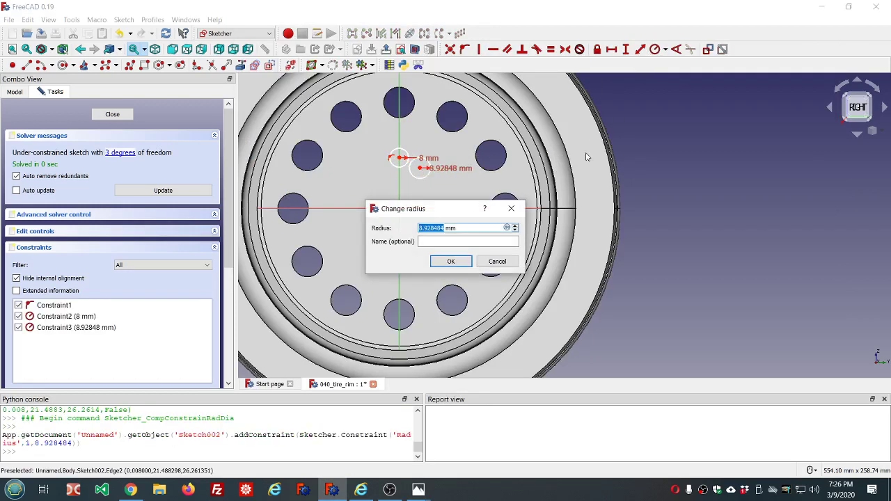
type("9")
left_click(463, 264)
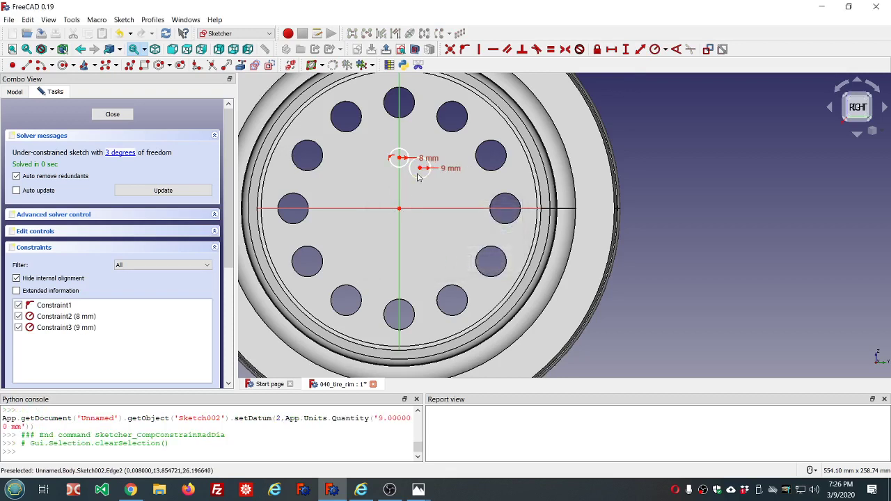
left_click_drag(423, 168, 425, 172)
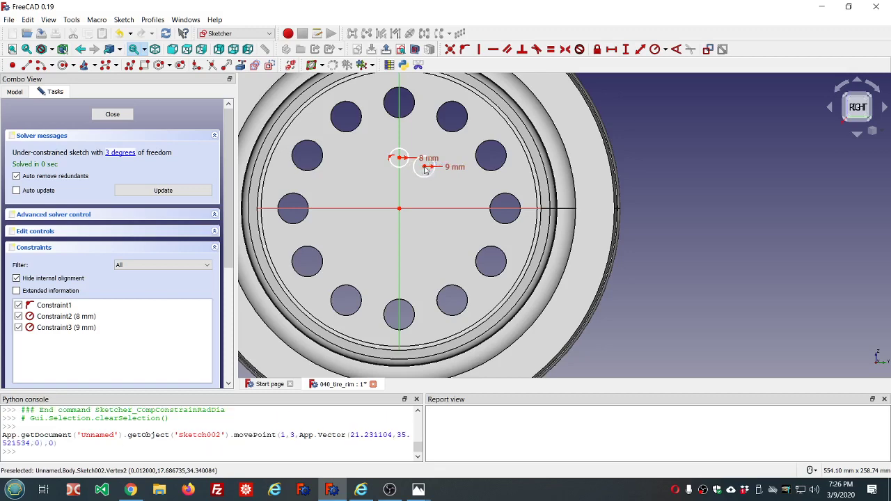
Create Pocket001 from the two circles as Through all, symmetric to the sketch plane
left_click(111, 115)
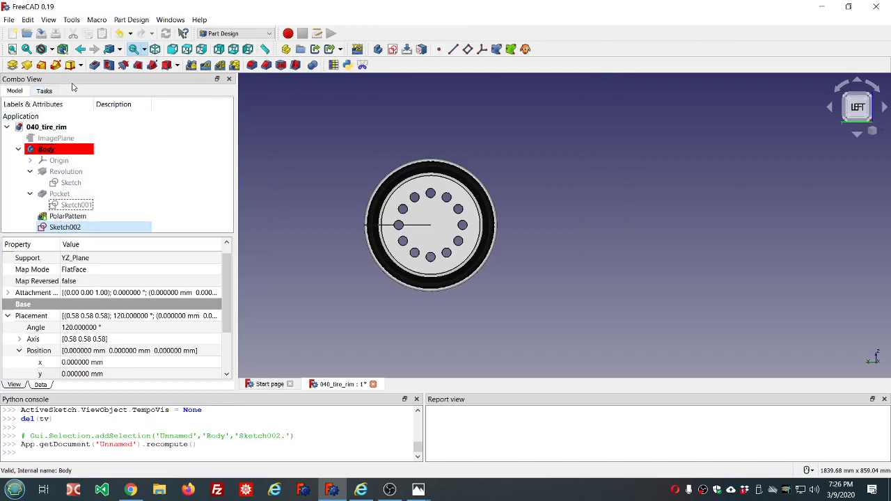
left_click(93, 66)
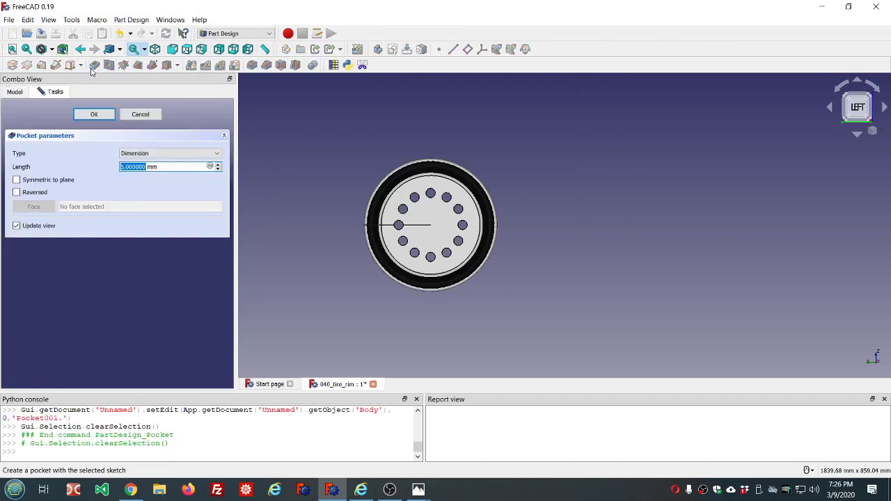
left_click(206, 156)
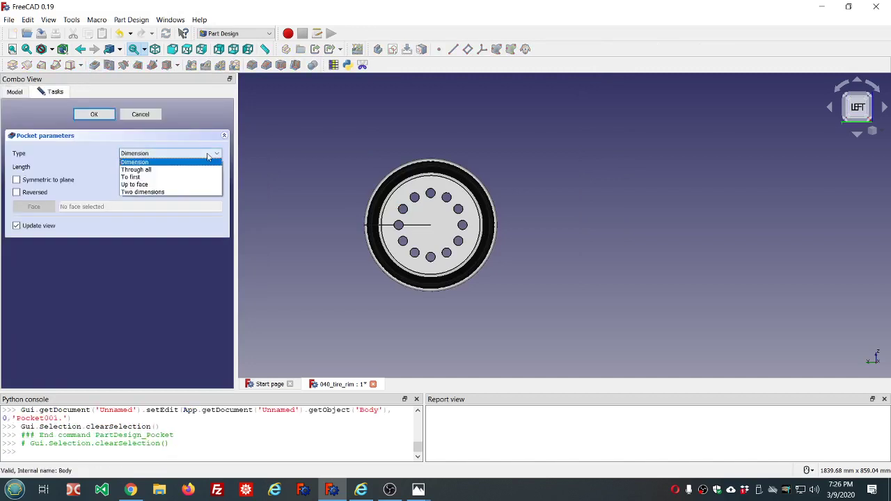
left_click(160, 161)
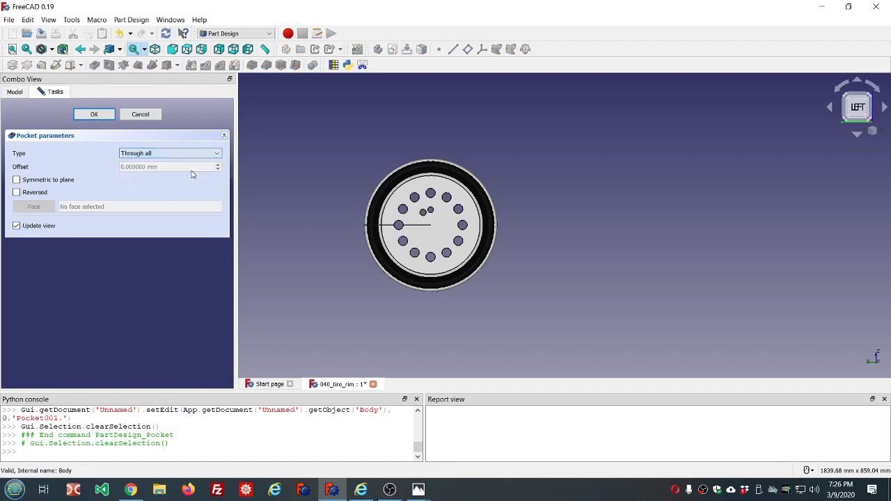
left_click(17, 180)
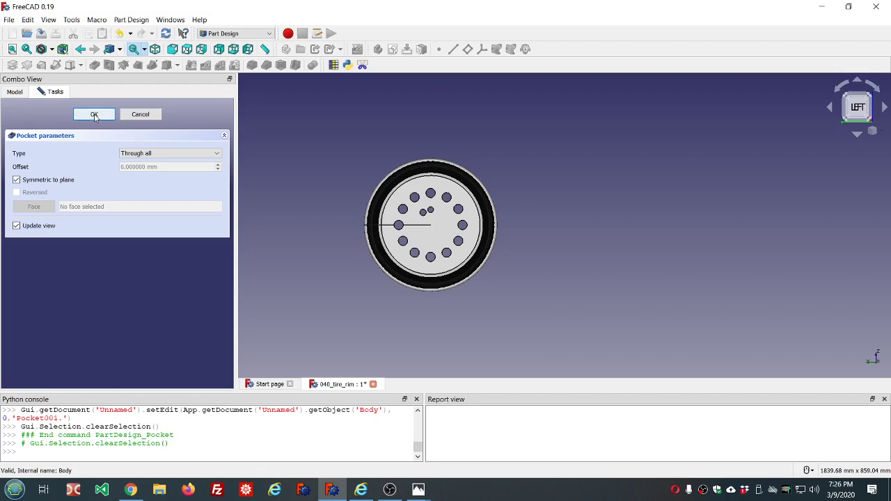
left_click(94, 114)
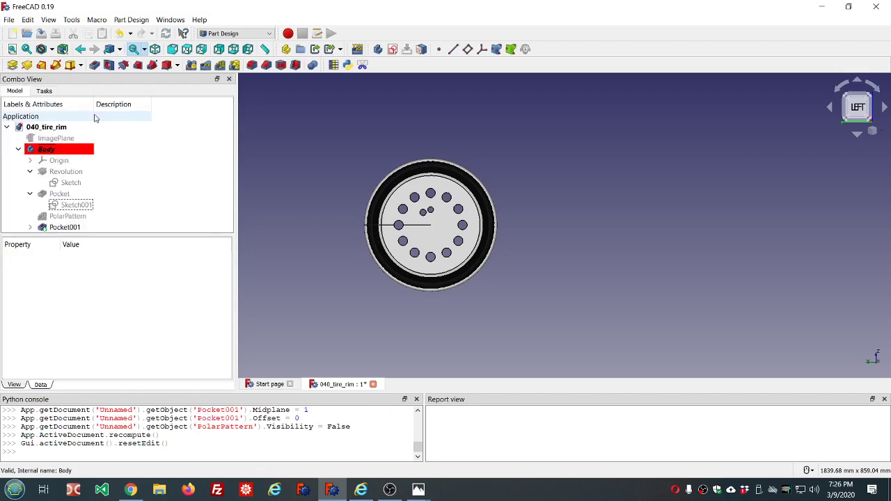
left_click(70, 229)
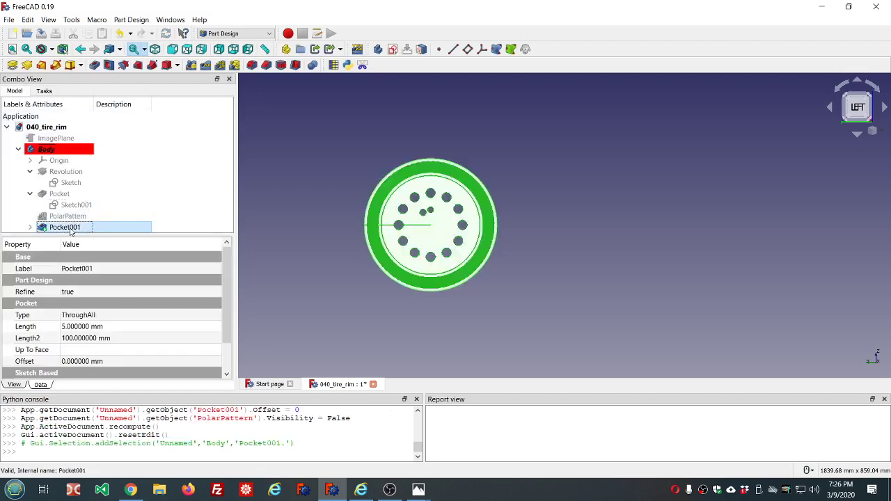
Polar-pattern Pocket001 with 5 occurrences over 360°
left_click(221, 65)
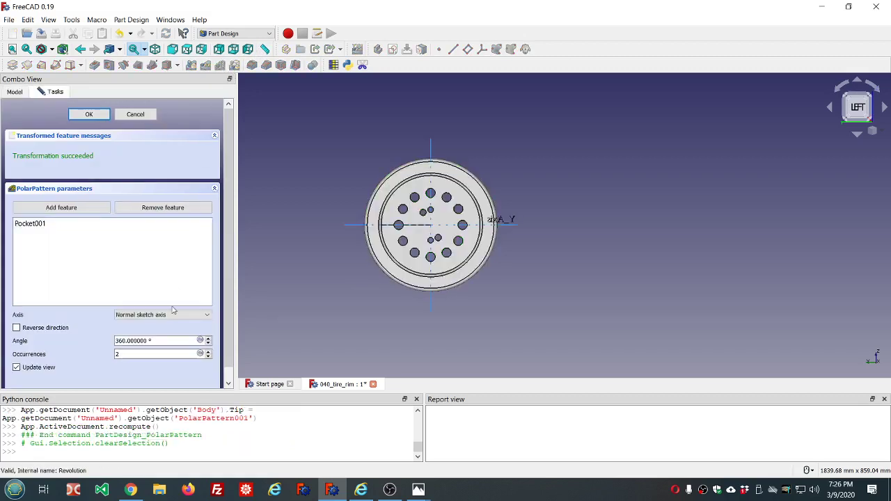
left_click(116, 355)
type("5")
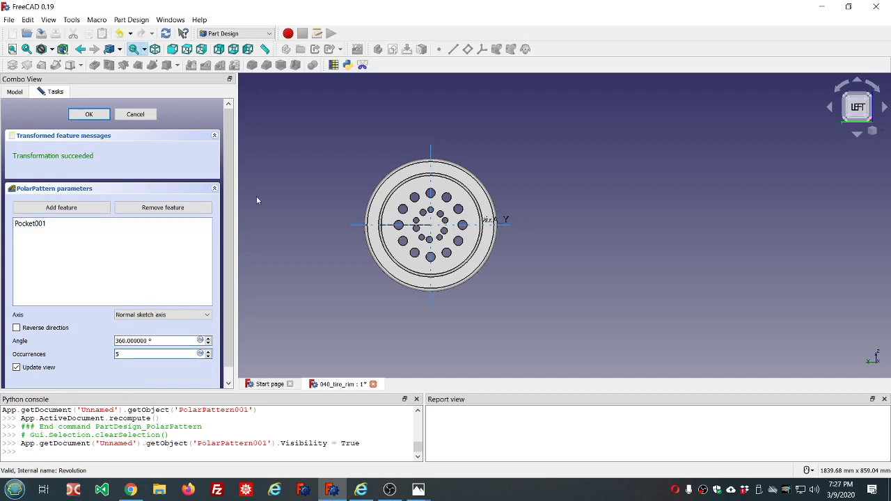
scroll(427, 229, "up", 3)
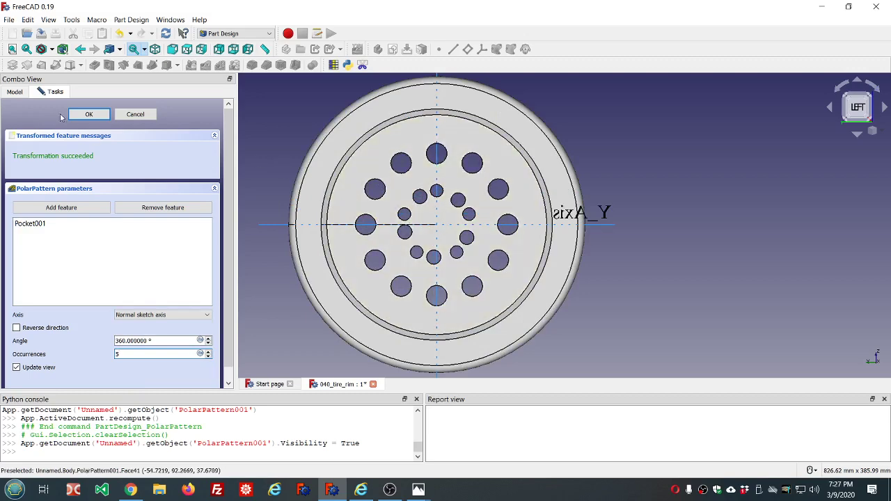
Finish the 5-occurrence polar pattern and drag Sketch002's small circle to a new position
left_click(91, 116)
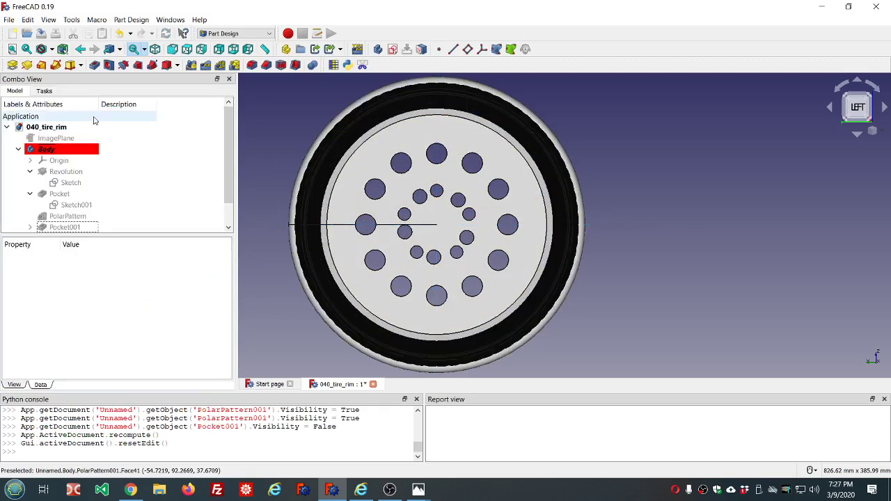
scroll(150, 225, "down", 1)
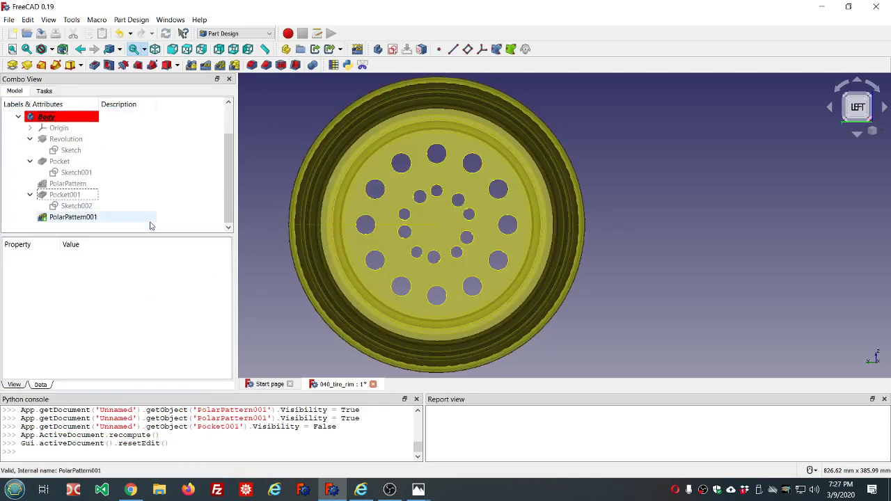
left_click(78, 207)
double_click(78, 206)
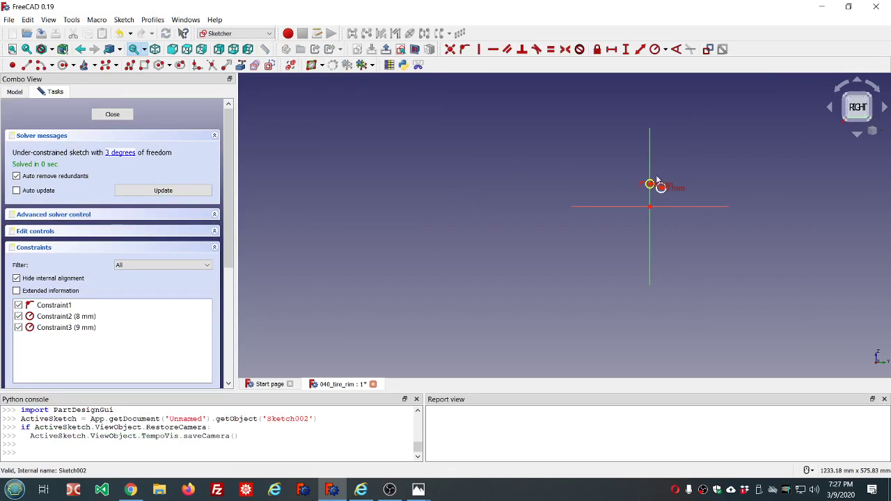
scroll(655, 178, "up", 3)
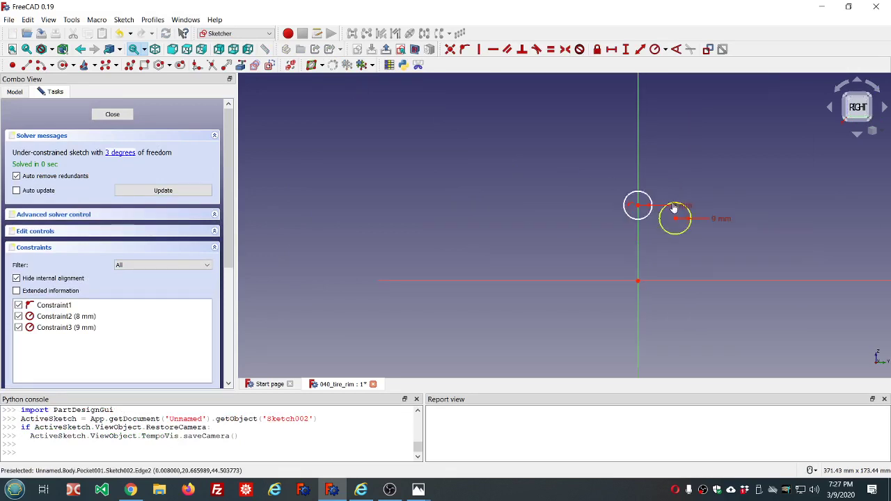
left_click_drag(673, 206, 674, 206)
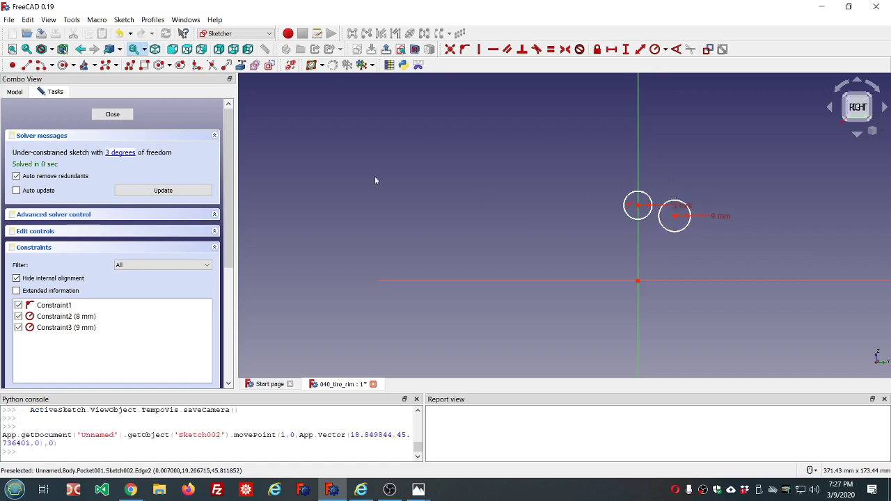
left_click(124, 115)
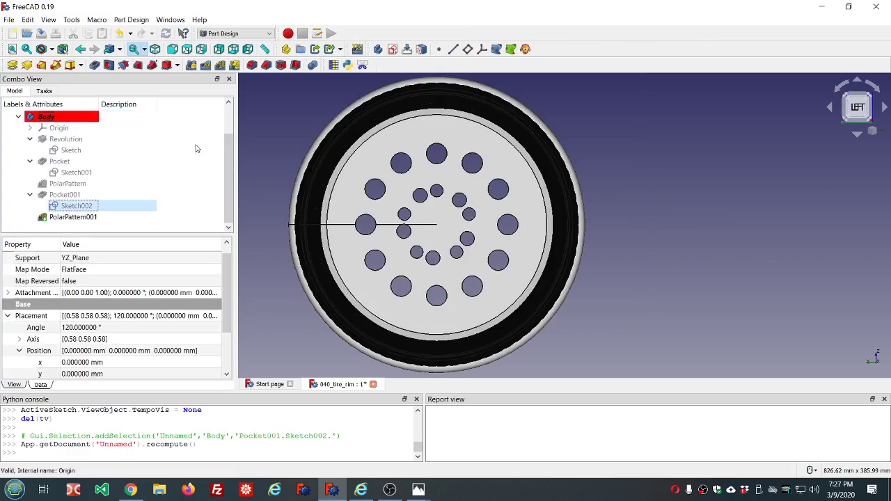
Reopen Sketch002, shift the small circle again, and close it
double_click(79, 207)
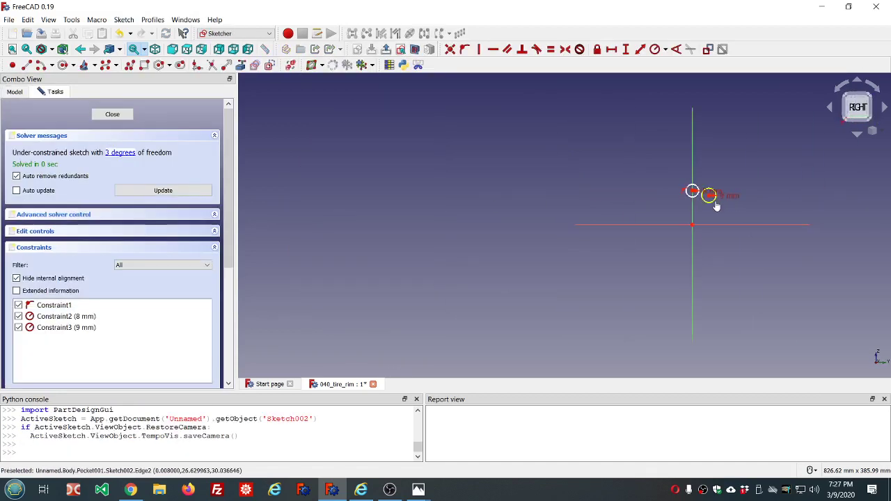
left_click_drag(718, 207, 718, 207)
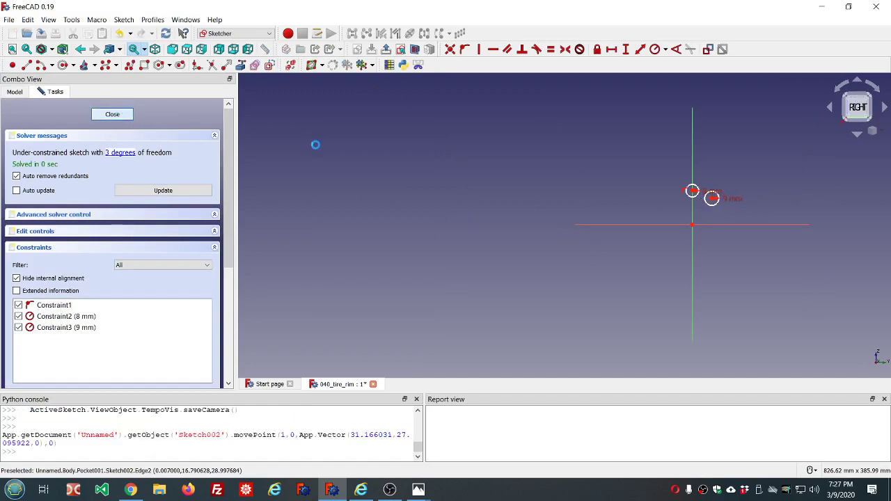
key("Escape")
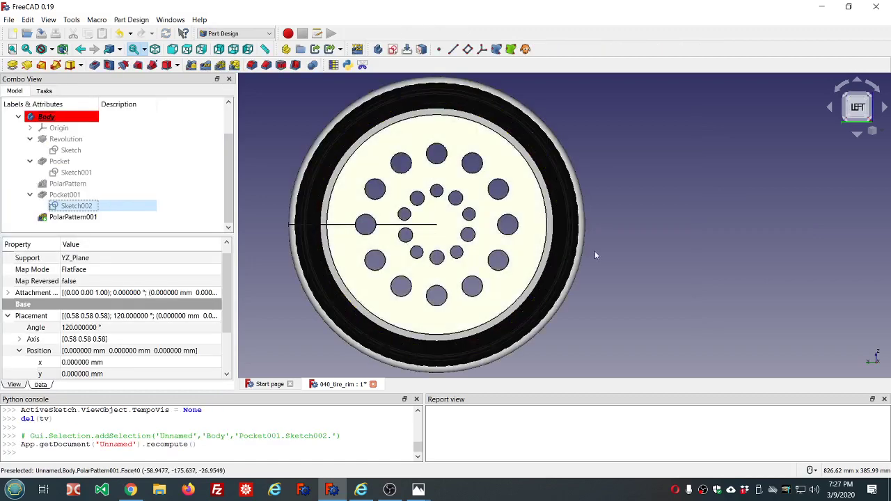
middle_click_drag(661, 246, 639, 243)
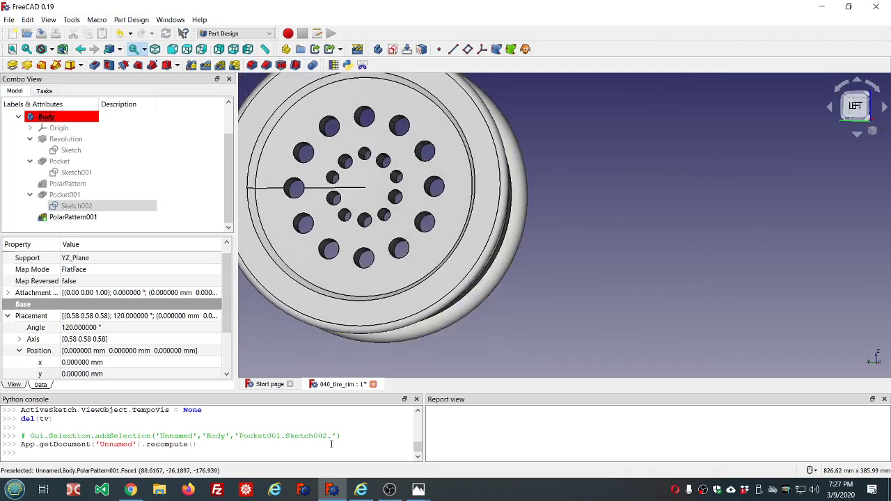
mouse_move(337, 492)
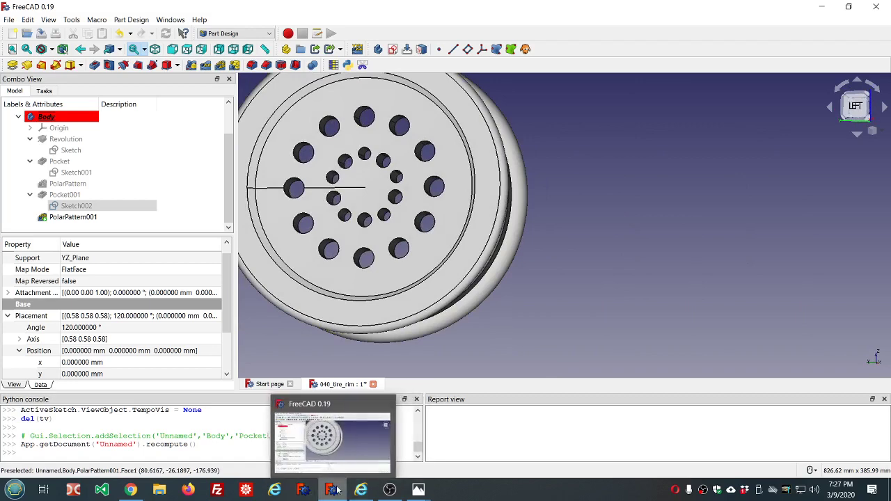
mouse_move(418, 490)
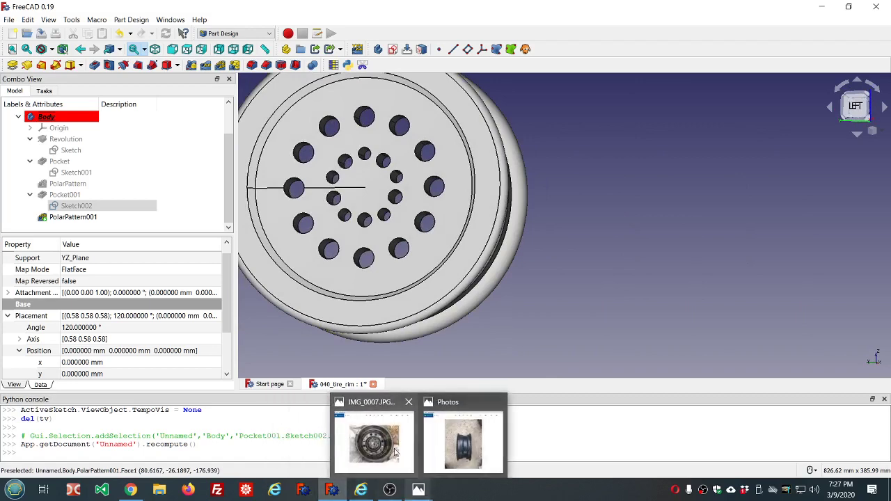
left_click(393, 449)
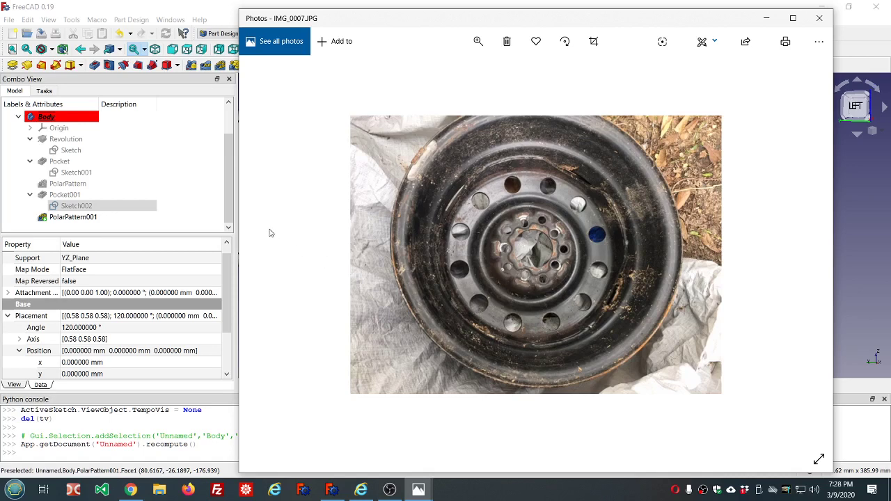
left_click(332, 490)
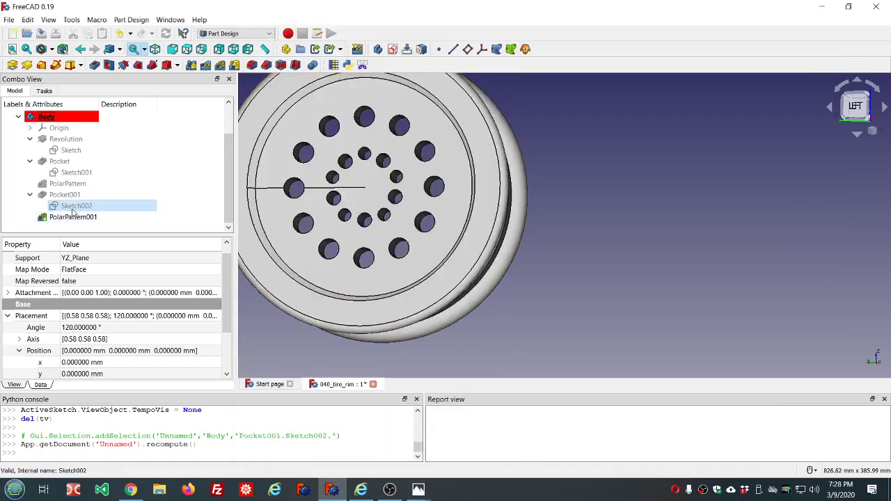
scroll(73, 213, "up", 1)
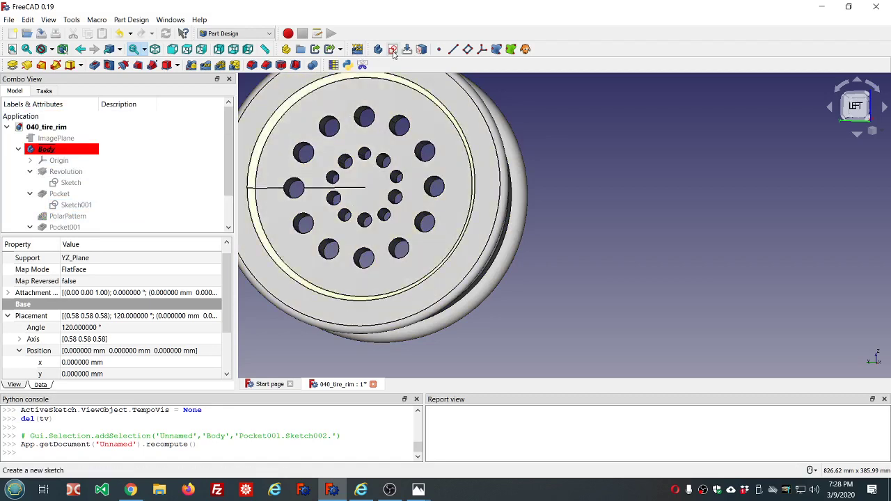
Create Sketch003 on YZ_Plane with a circle of about 24.4 mm radius at the origin
left_click(245, 108)
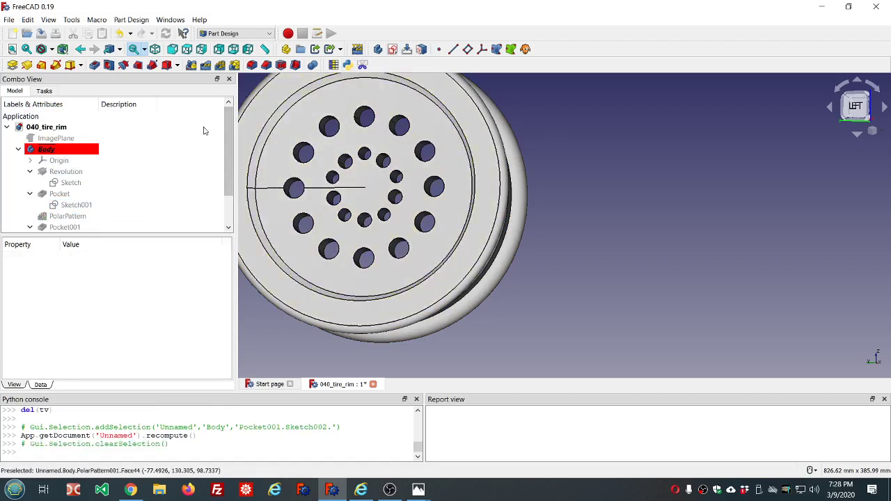
left_click(392, 49)
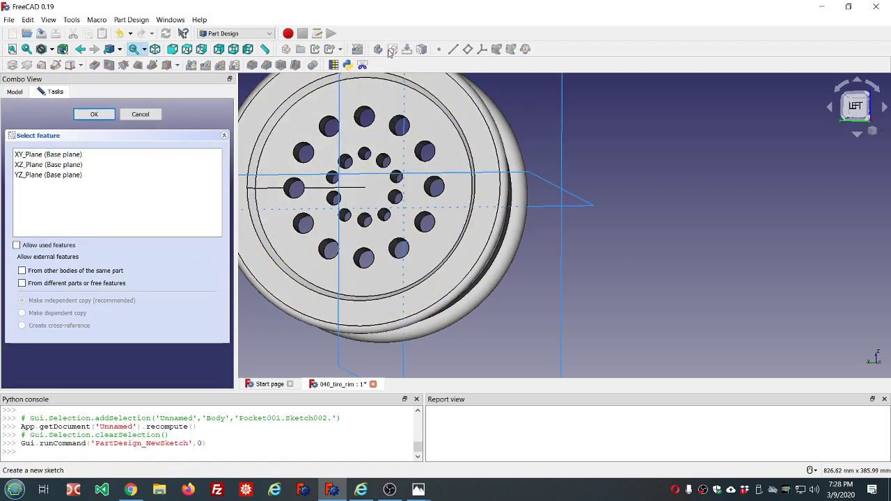
left_click(56, 176)
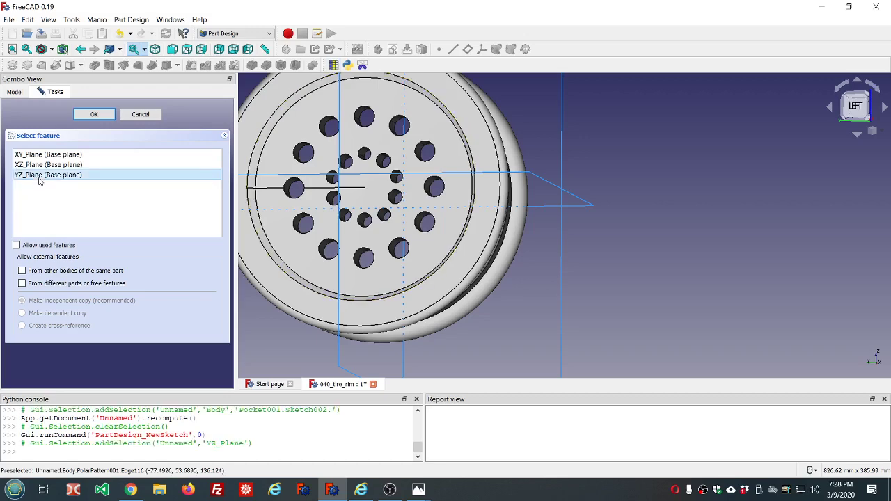
left_click(98, 115)
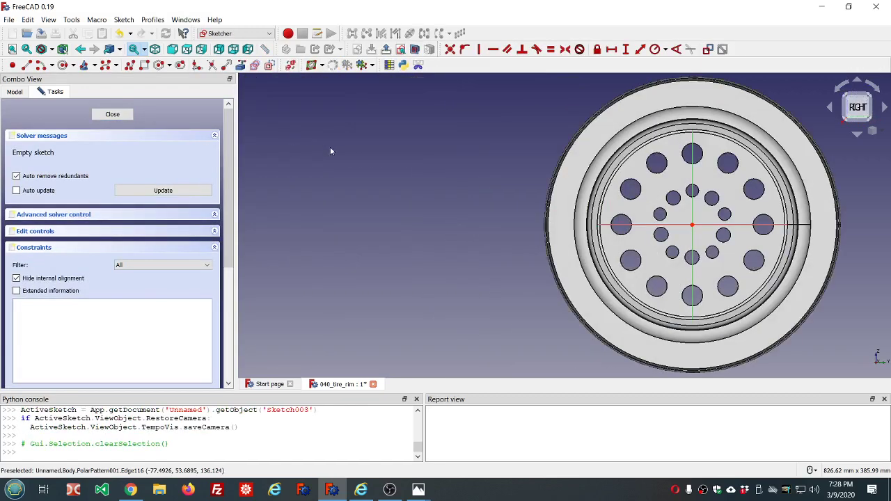
left_click(62, 65)
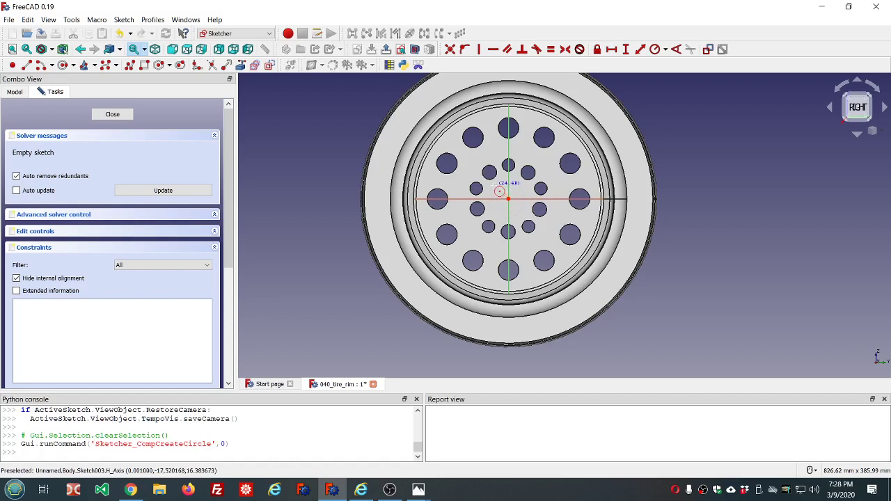
left_click(500, 191)
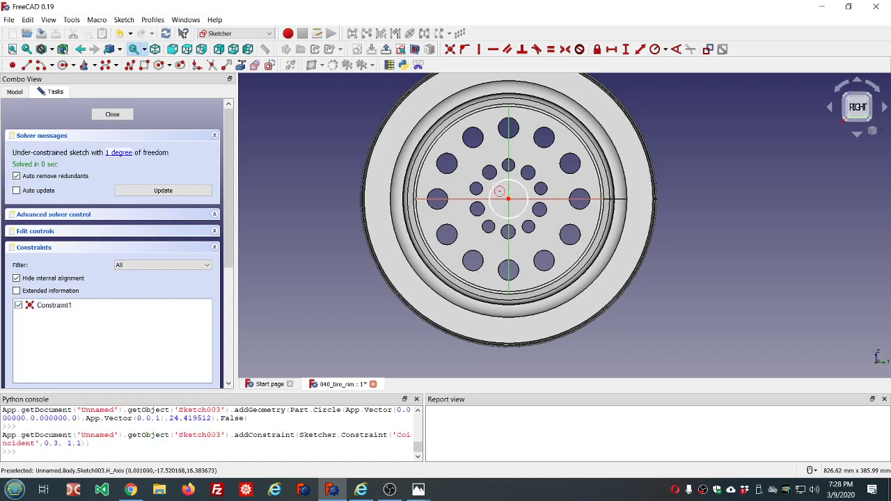
left_click(112, 115)
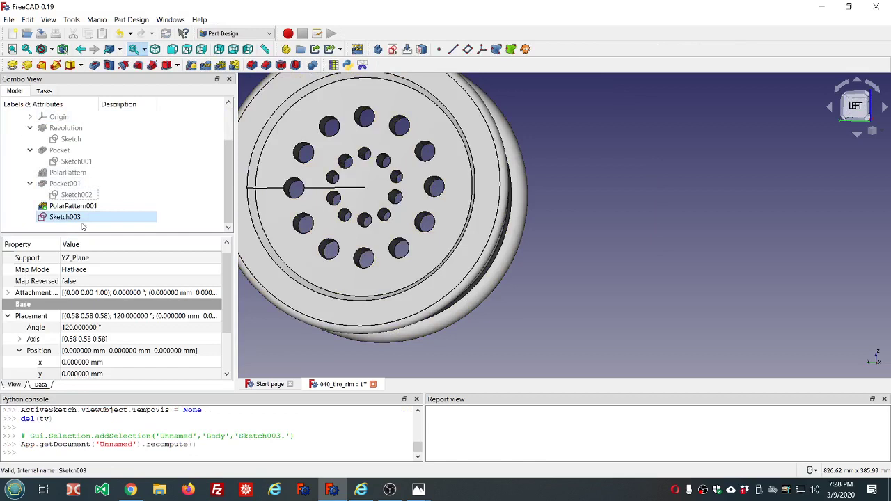
Pocket Sketch003 with the default 5 mm Dimension depth to cut the center bore, then inspect it
left_click(95, 66)
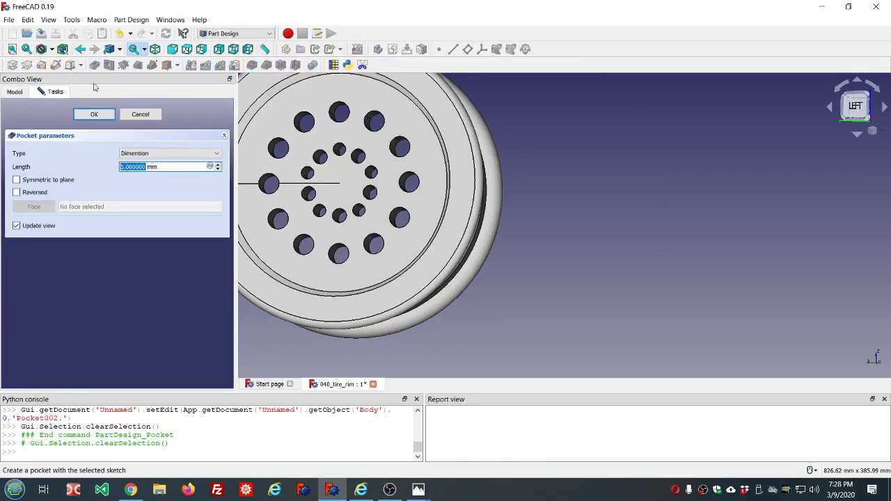
left_click(201, 154)
key("Escape")
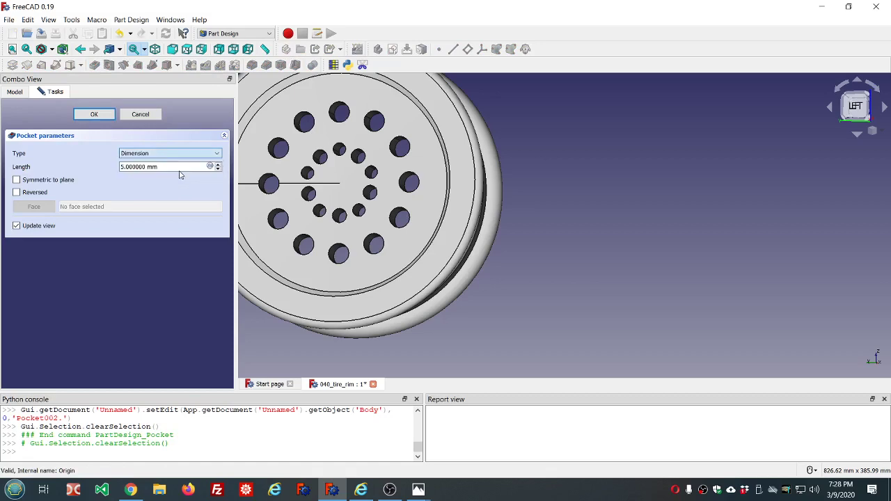
left_click(95, 115)
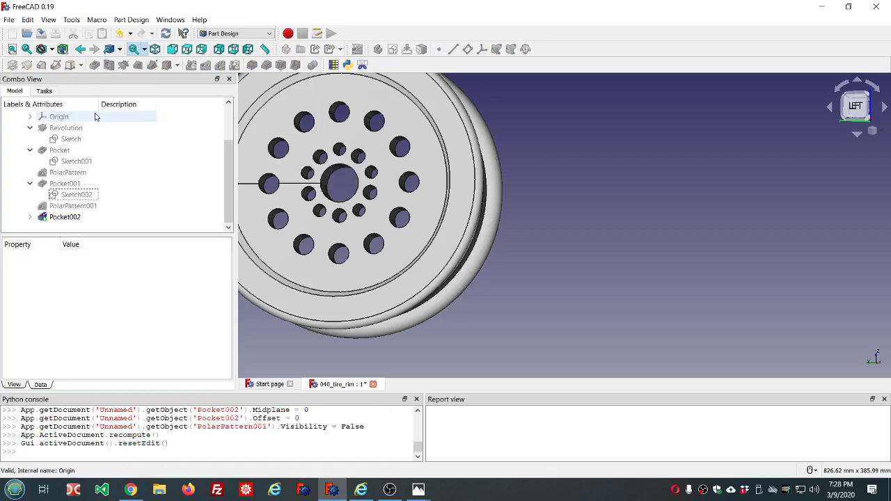
middle_click_drag(378, 209, 352, 222)
scroll(352, 222, "down", 5)
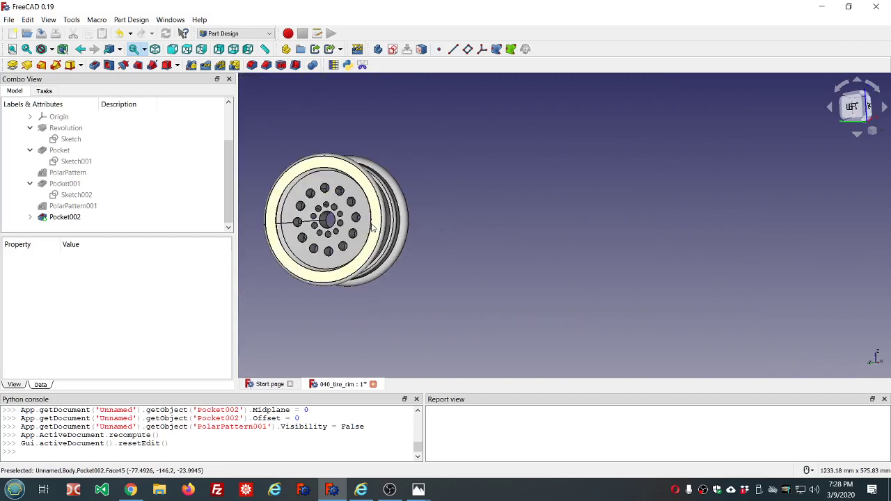
scroll(345, 226, "up", 6)
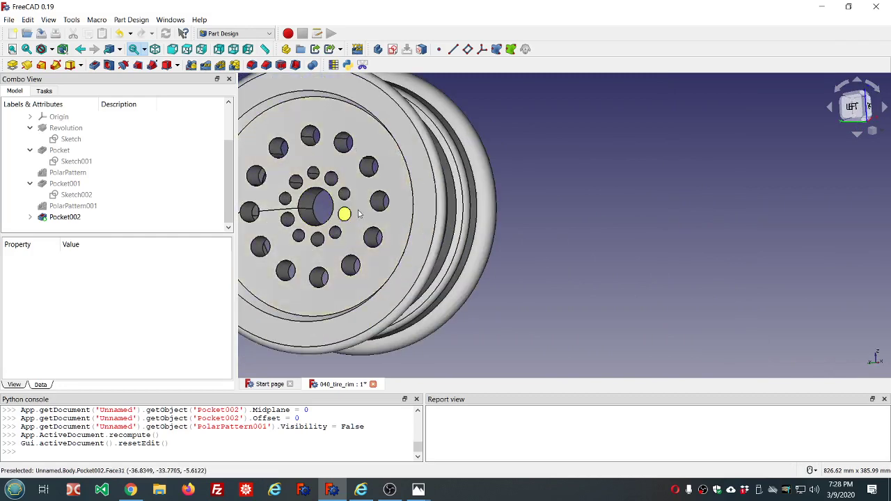
scroll(362, 212, "down", 2)
middle_click_drag(506, 223, 356, 226)
scroll(131, 188, "up", 2)
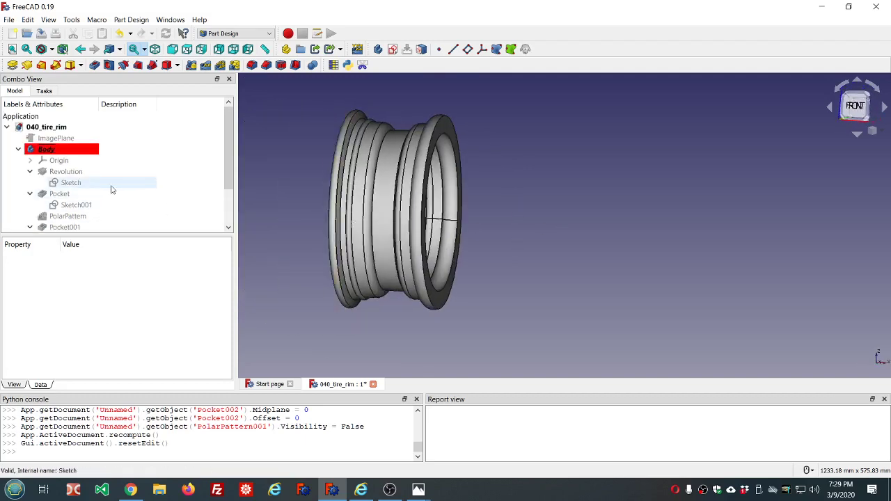
double_click(66, 186)
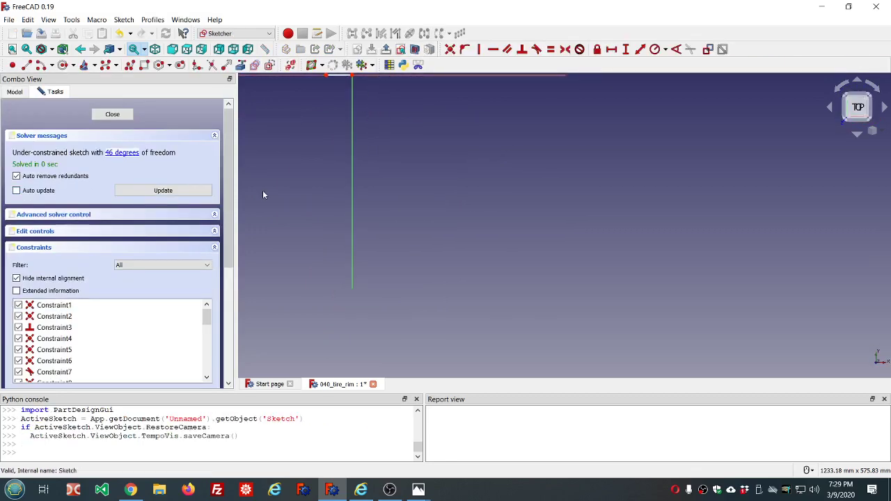
scroll(274, 125, "up", 8)
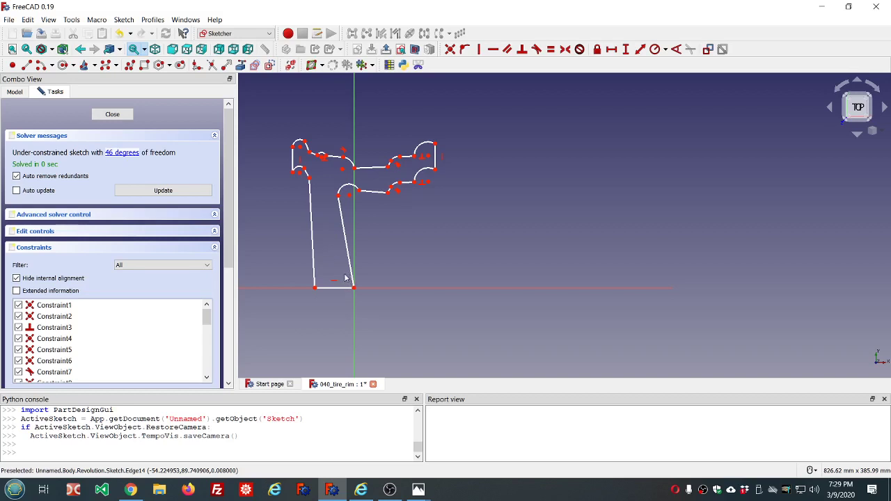
left_click(113, 115)
middle_click_drag(352, 176, 489, 201)
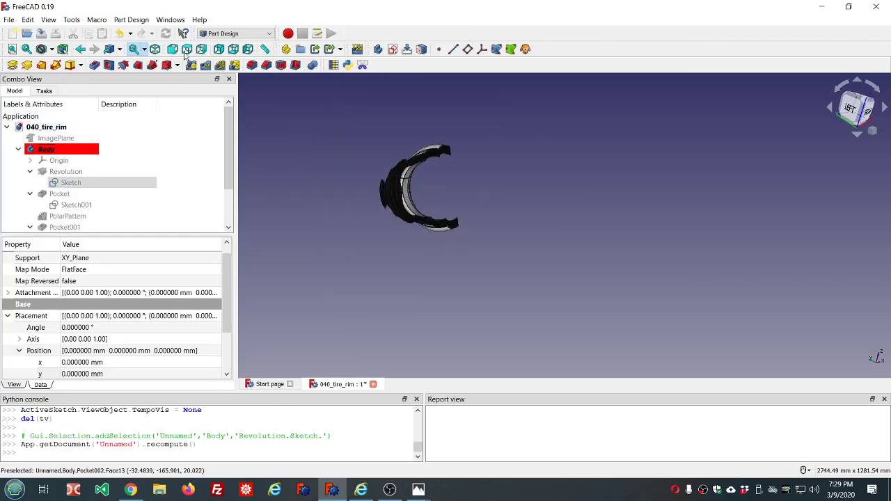
Set the rim Body's display material to Silver in its Display properties
left_click(13, 50)
mouse_move(444, 207)
middle_mouse_down()
mouse_move(514, 212)
mouse_move(348, 199)
mouse_move(468, 211)
mouse_move(453, 210)
middle_mouse_up()
left_click(48, 150)
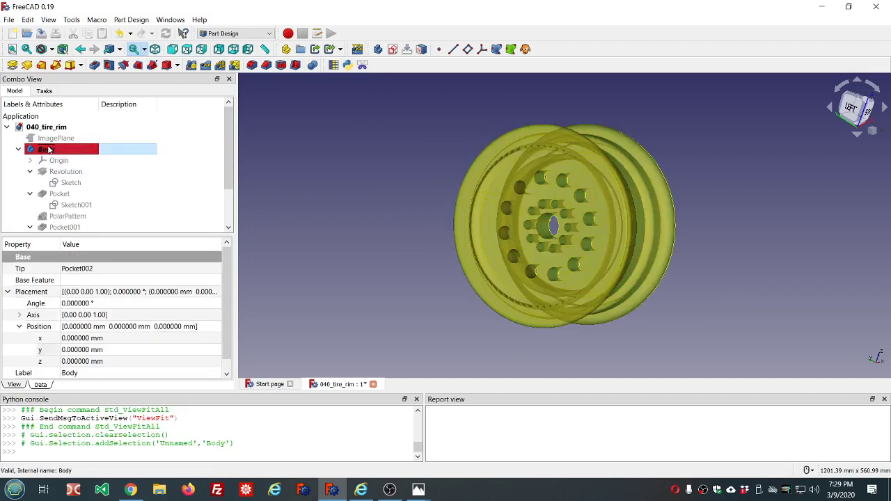
right_click(48, 149)
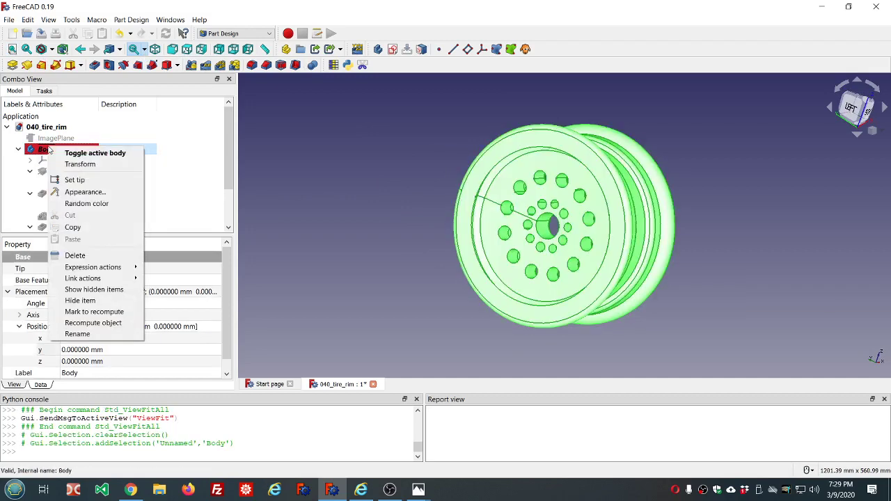
left_click(82, 194)
left_click(191, 176)
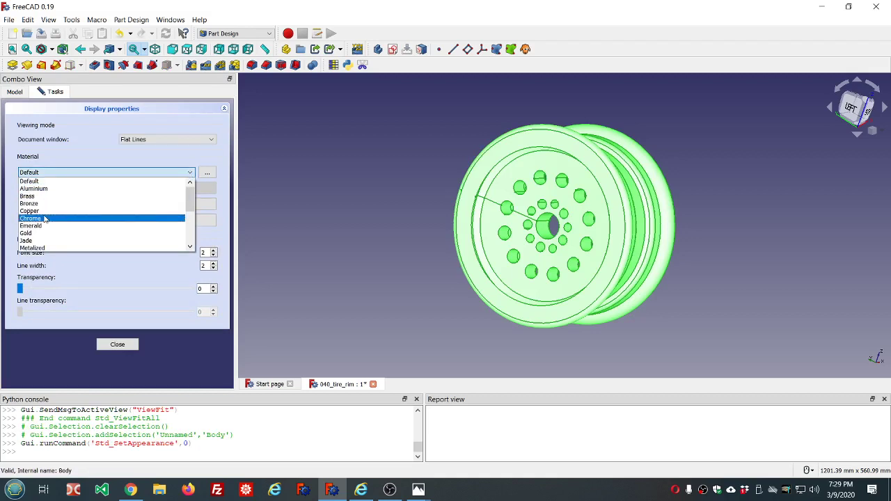
scroll(46, 221, "down", 4)
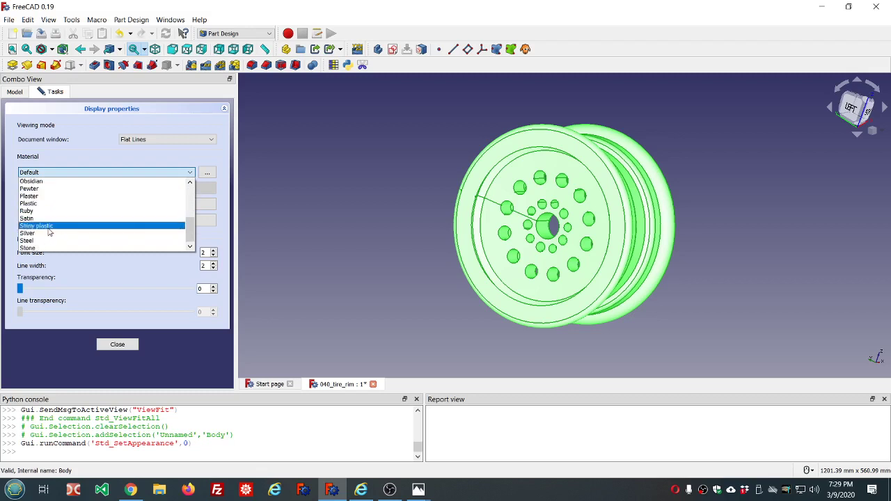
left_click(47, 234)
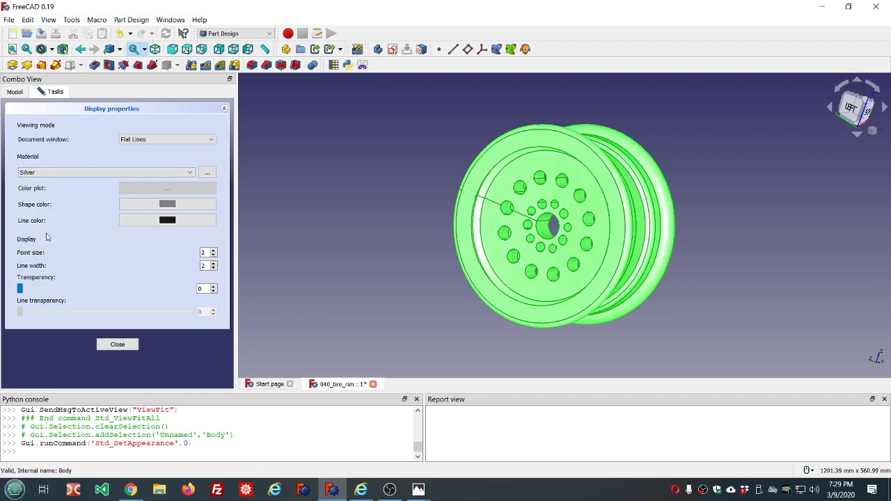
left_click(117, 345)
left_click(350, 324)
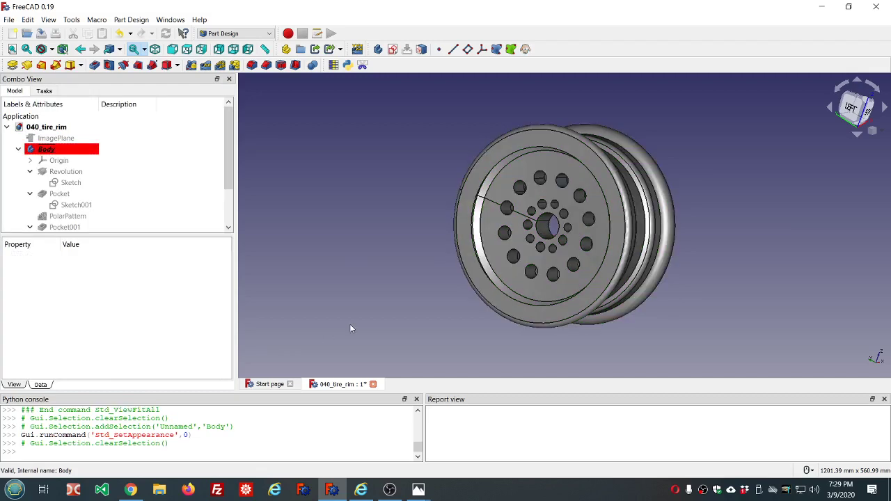
Change the rim Body's Display Mode property from Flat Lines to Shaded
middle_click_drag(664, 304, 731, 256)
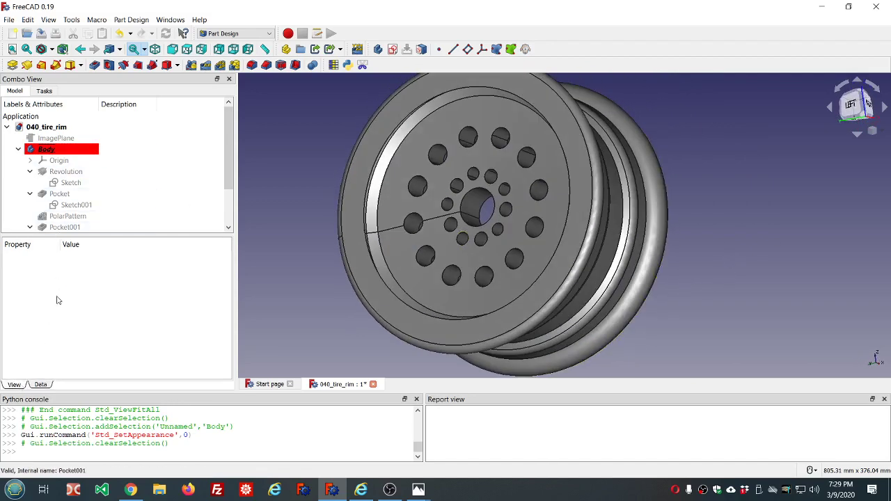
left_click(70, 149)
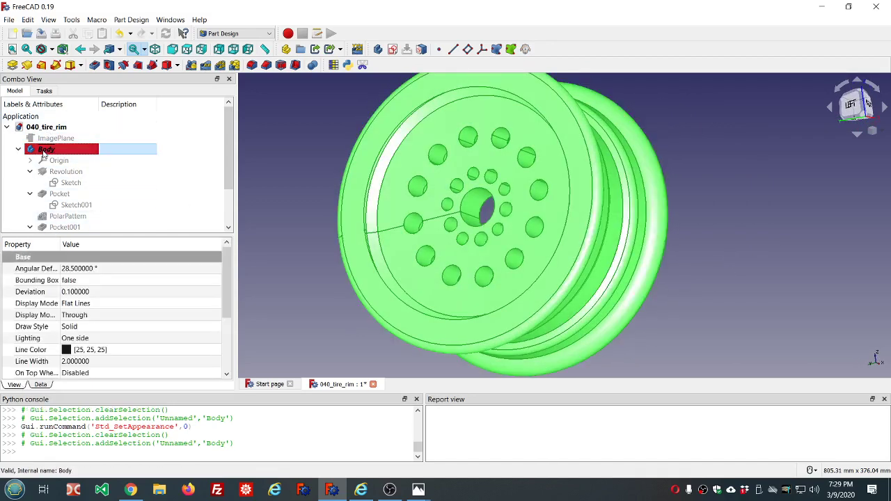
left_click(161, 309)
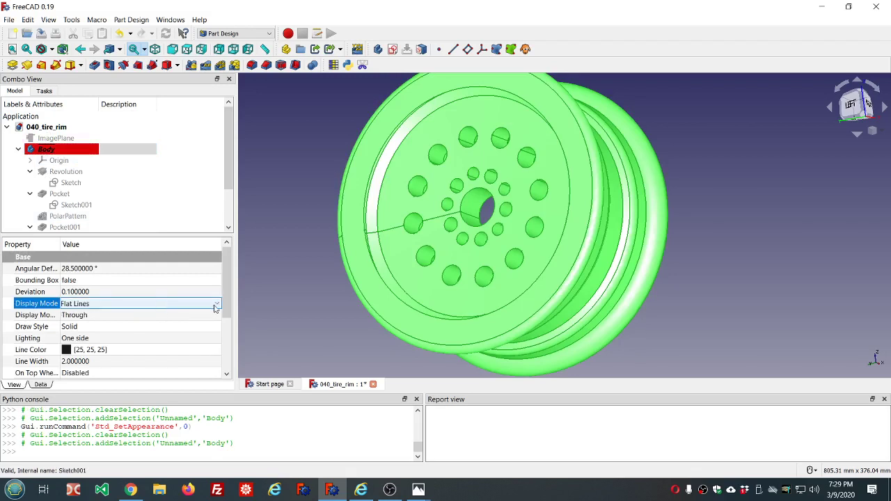
left_click(216, 309)
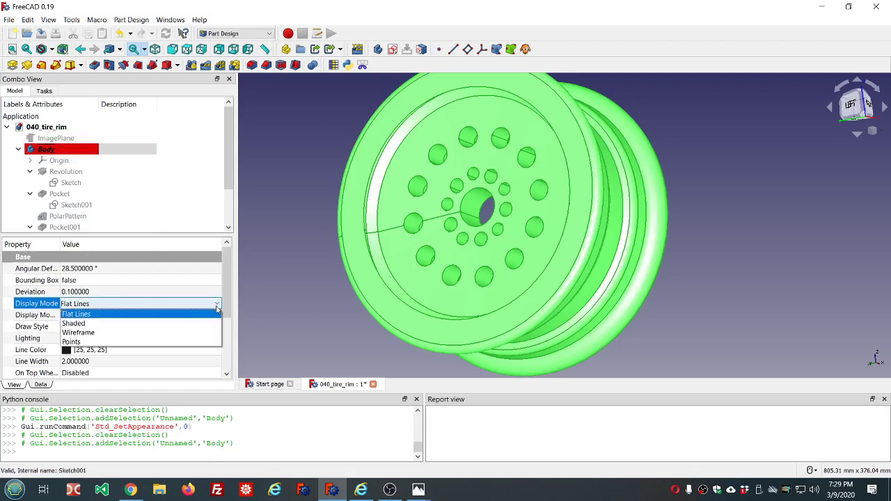
left_click(145, 324)
left_click(761, 200)
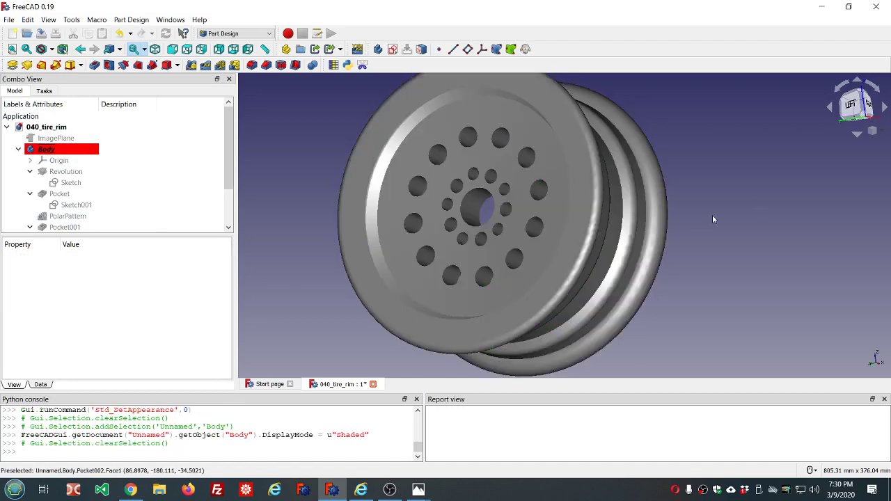
middle_click_drag(713, 215, 627, 207)
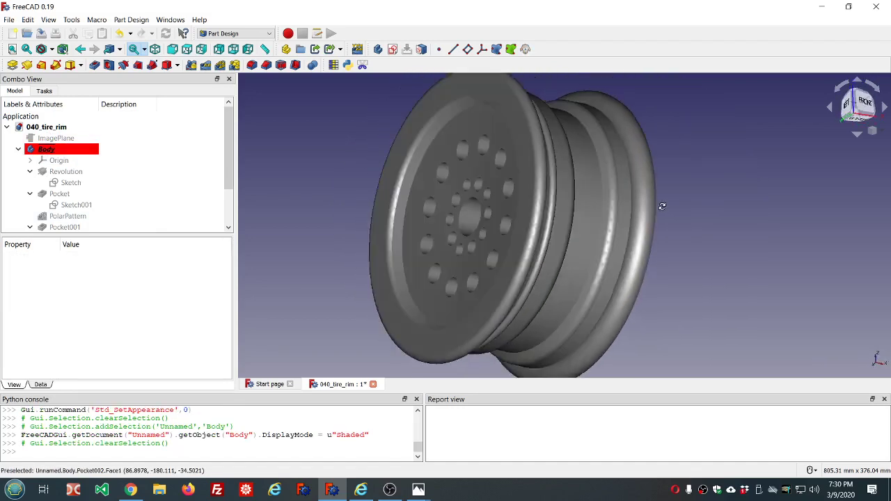
mouse_move(663, 206)
middle_mouse_down()
mouse_move(670, 204)
mouse_move(426, 193)
mouse_move(684, 197)
mouse_move(659, 213)
middle_mouse_up()
scroll(660, 217, "down", 4)
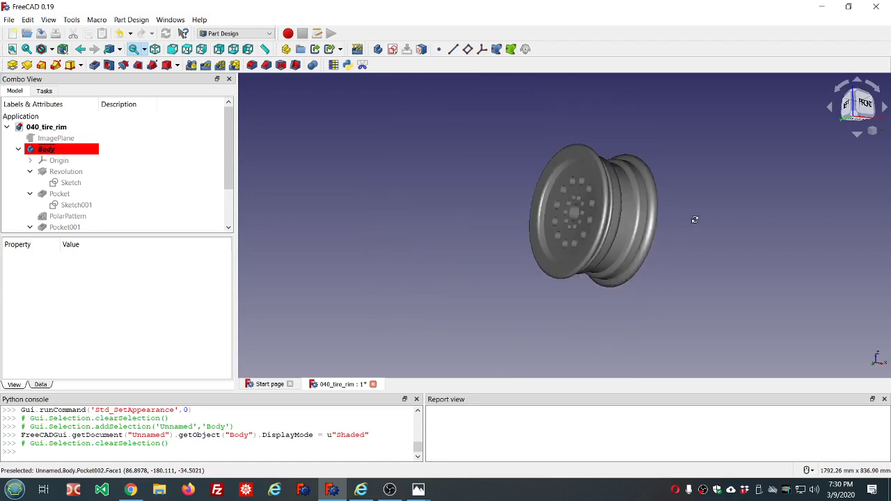
middle_click_drag(695, 222, 615, 197)
scroll(663, 190, "up", 2)
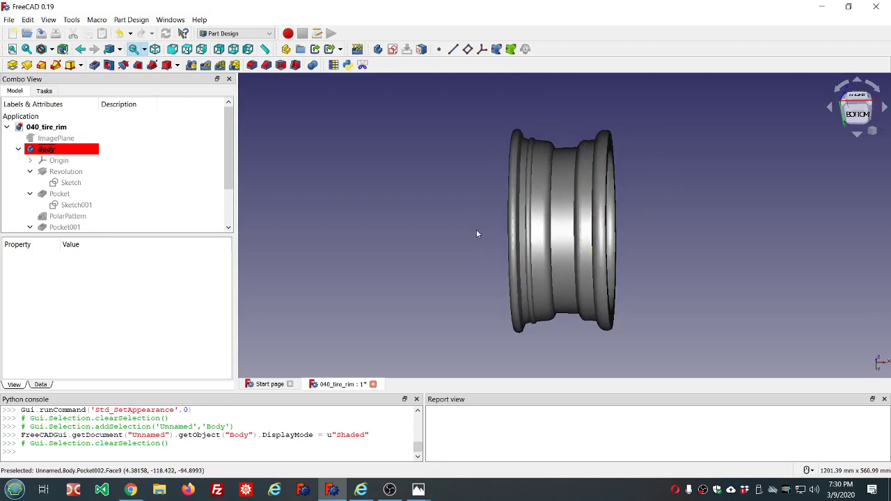
middle_click_drag(478, 230, 485, 233)
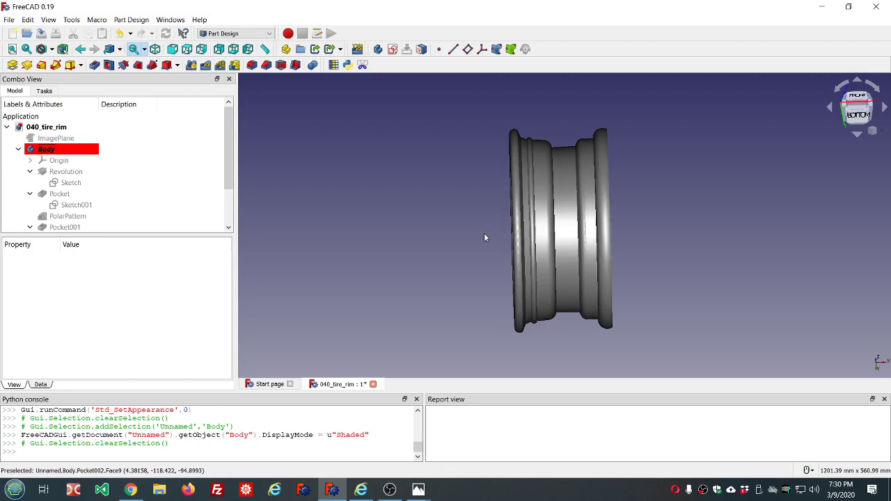
scroll(542, 179, "up", 3)
scroll(542, 180, "down", 2)
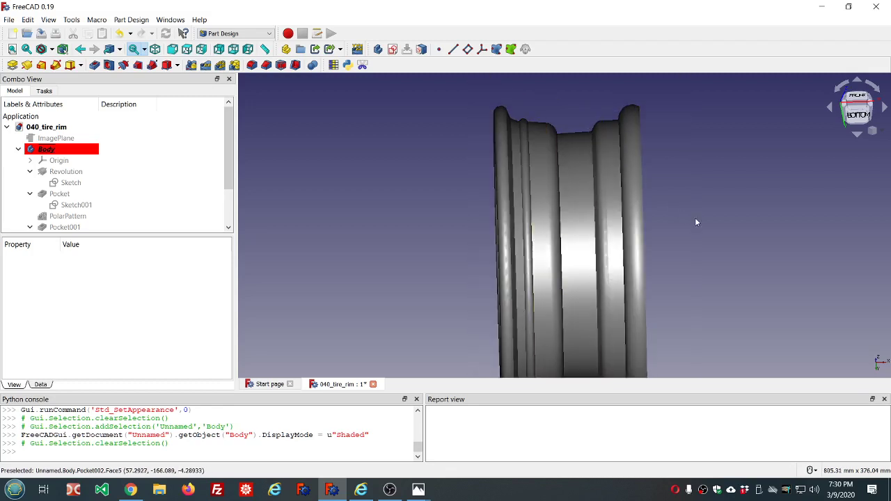
mouse_move(696, 223)
middle_mouse_down()
mouse_move(509, 207)
mouse_move(702, 207)
mouse_move(696, 237)
mouse_move(717, 213)
mouse_move(747, 210)
mouse_move(672, 199)
mouse_move(766, 195)
mouse_move(673, 213)
mouse_move(697, 211)
middle_mouse_up()
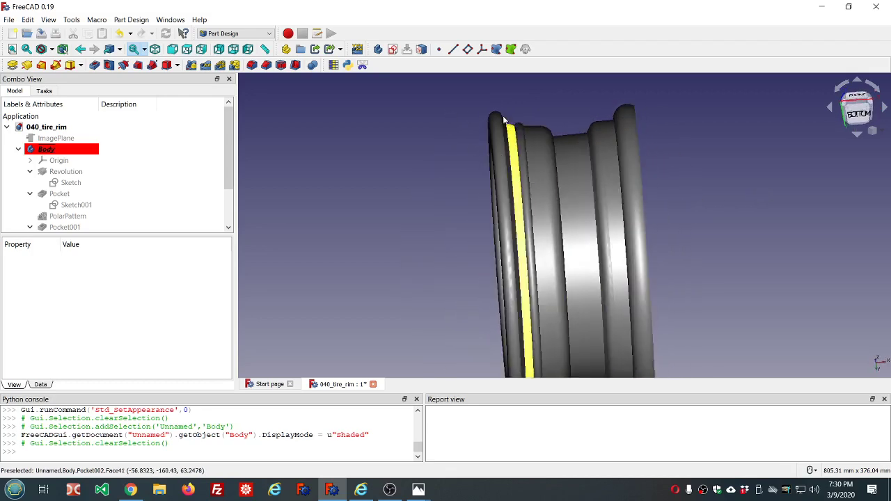
scroll(489, 184, "down", 2)
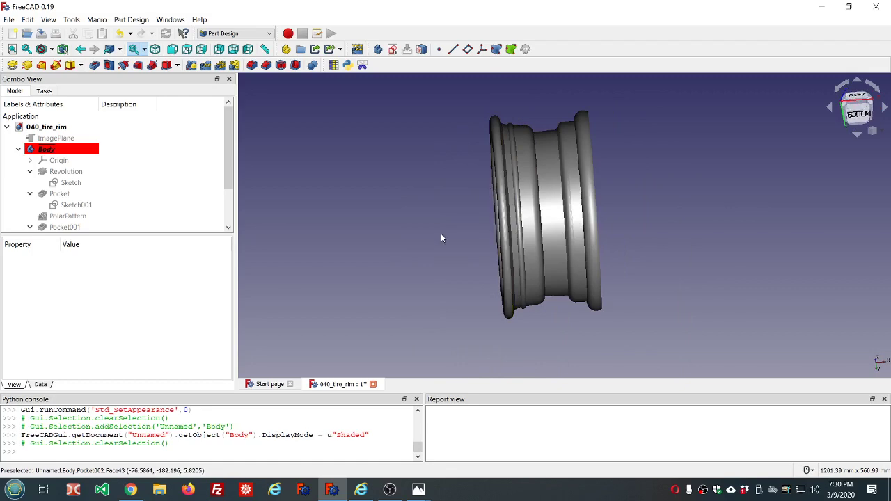
middle_click_drag(441, 238, 688, 232)
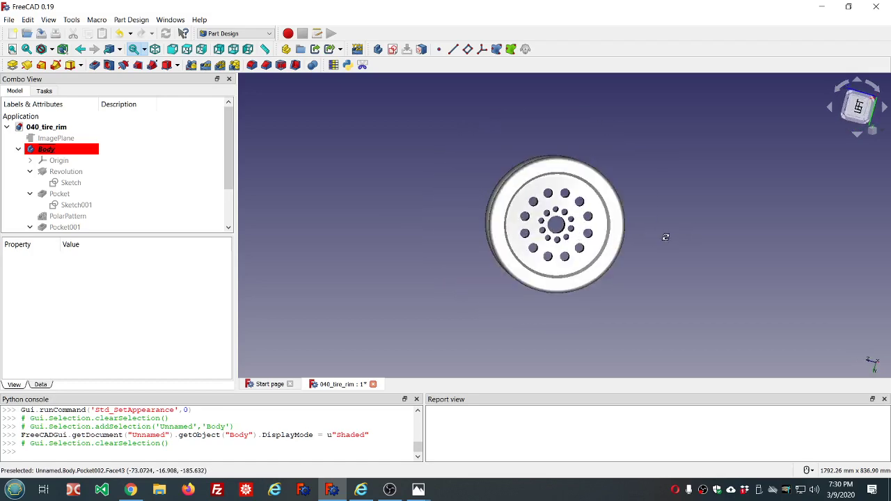
middle_click_drag(667, 235, 600, 239)
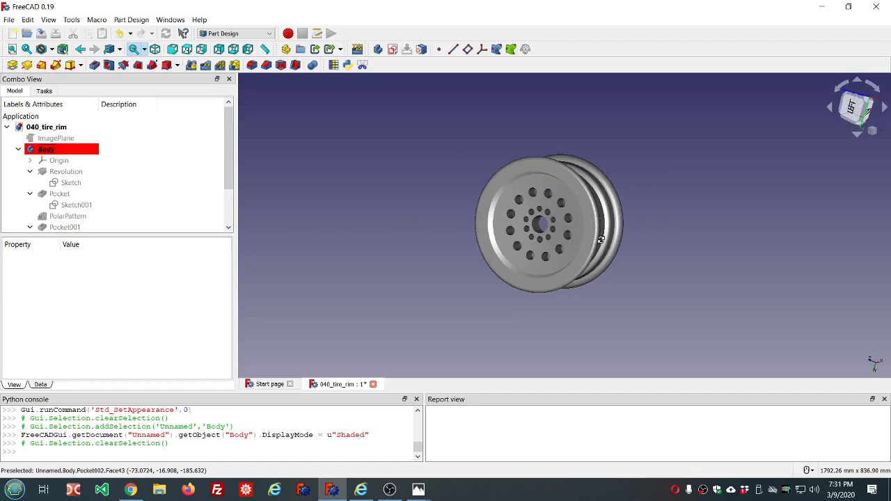
scroll(618, 233, "up", 5)
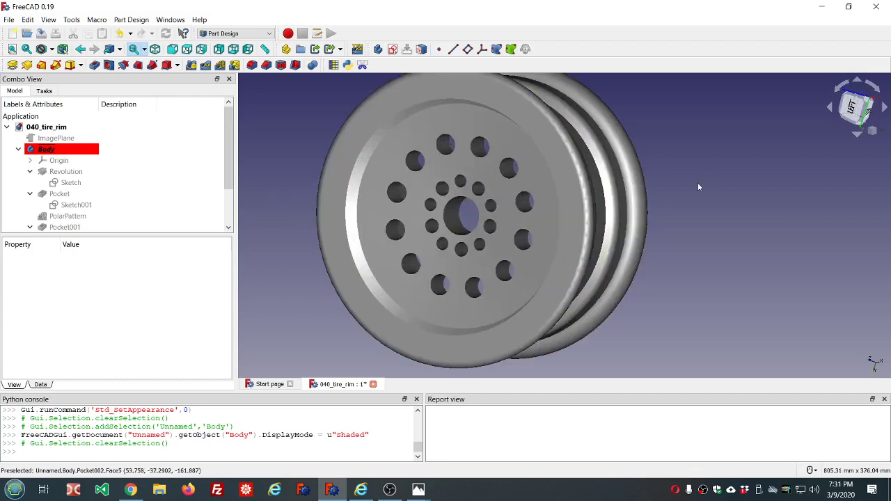
middle_click_drag(697, 183, 616, 164)
Set the rim Body's appearance material from Silver to Stone
right_click(38, 149)
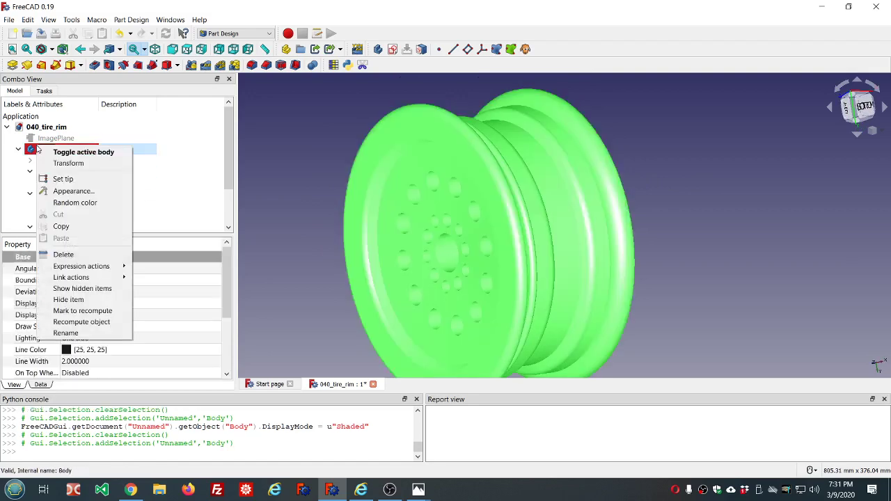
left_click(73, 191)
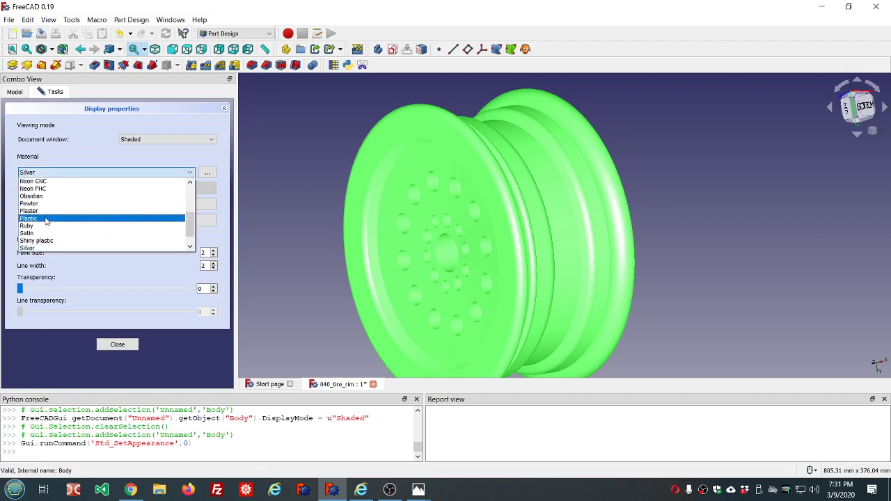
scroll(40, 240, "down", 1)
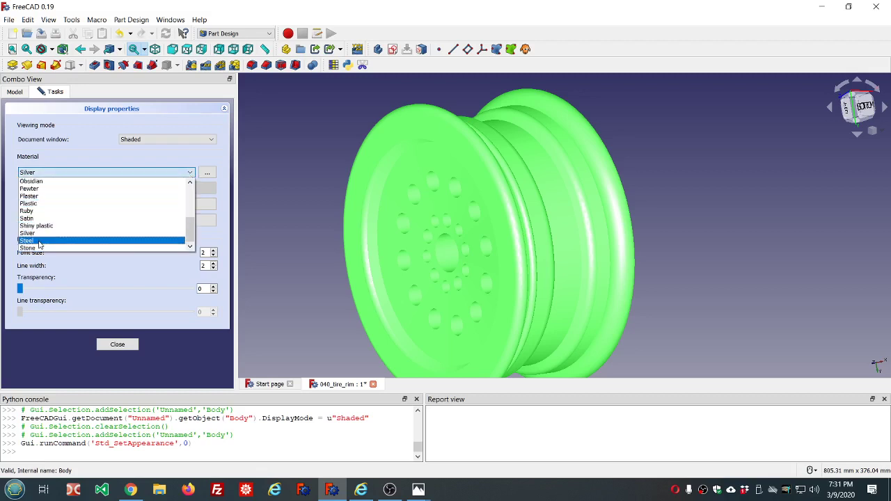
left_click(38, 249)
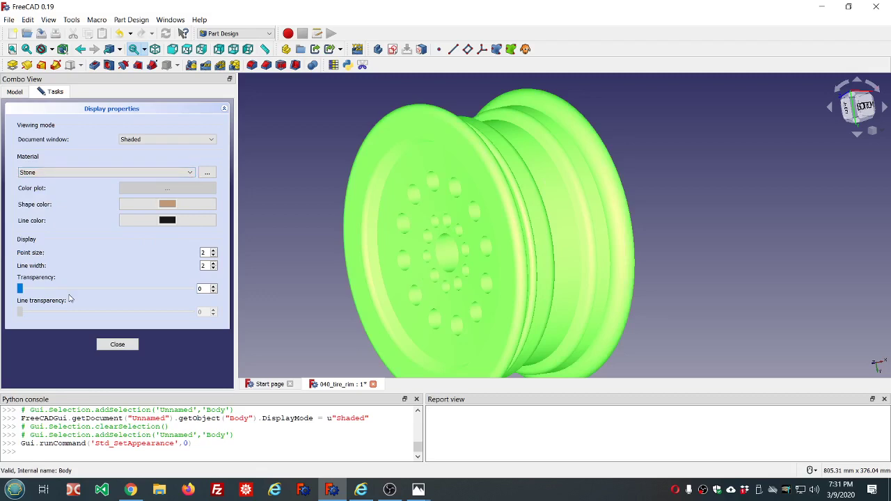
left_click(120, 348)
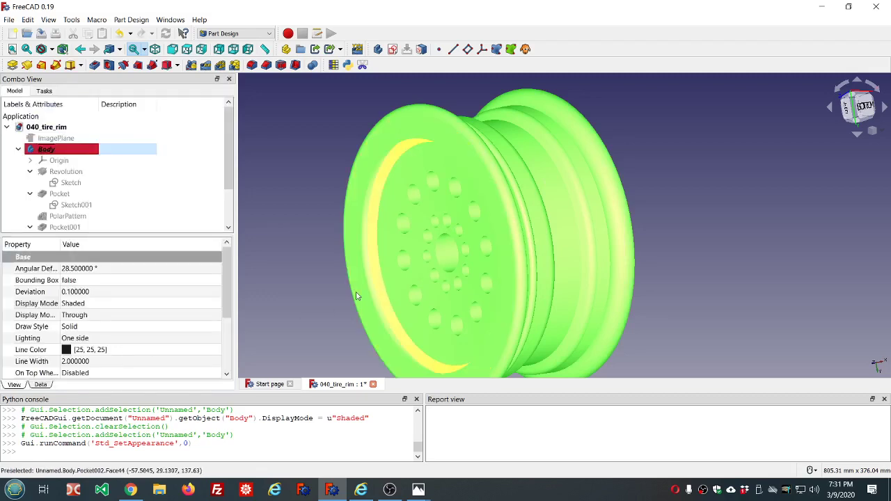
Deselect and orbit the rim to view its tan Stone finish from the hole side
left_click(332, 298)
middle_click_drag(331, 297, 731, 221)
scroll(729, 221, "down", 2)
scroll(753, 241, "up", 2)
scroll(754, 241, "down", 2)
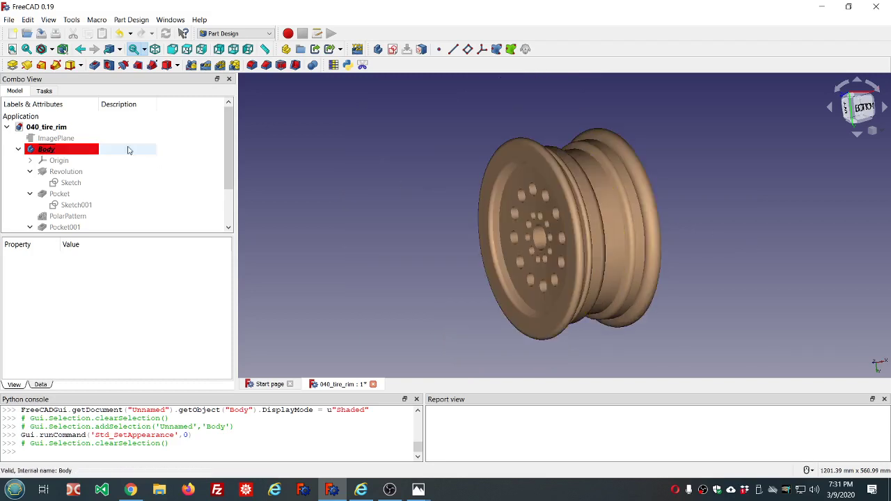